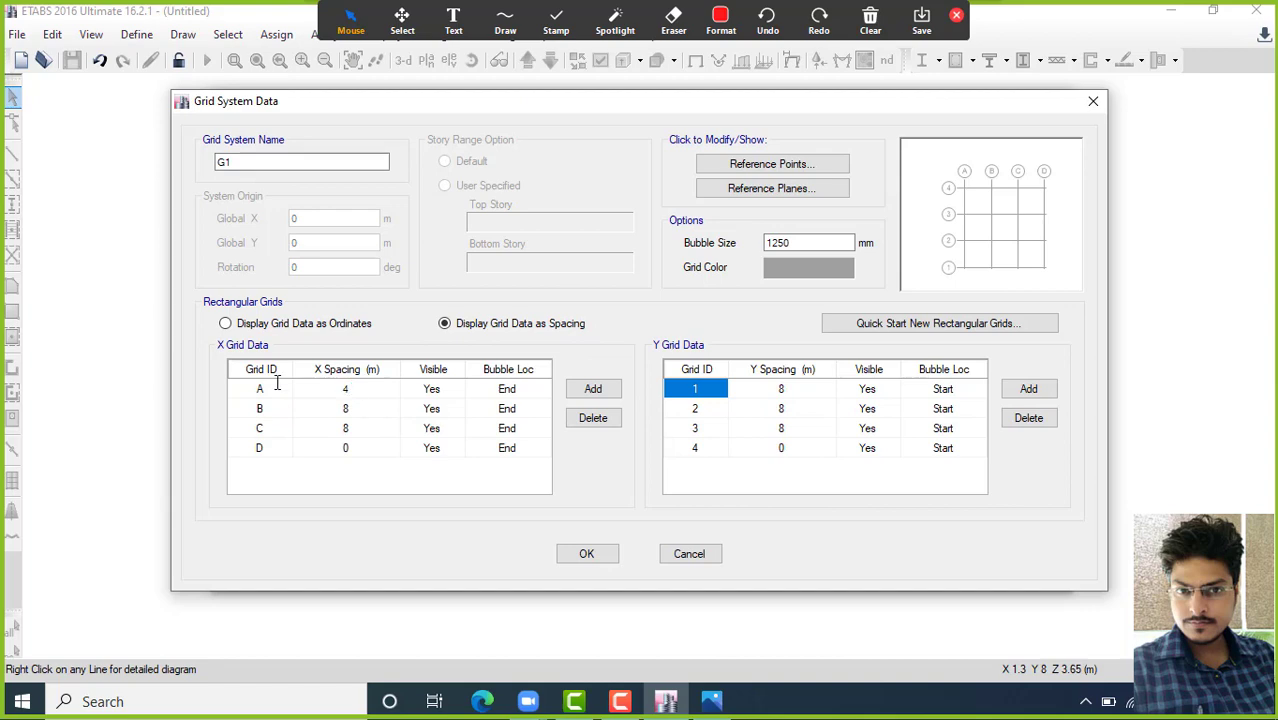
Step: Set the X grid spacings to 4 m for A, 6 m for B and 4 m for C
key(Return)
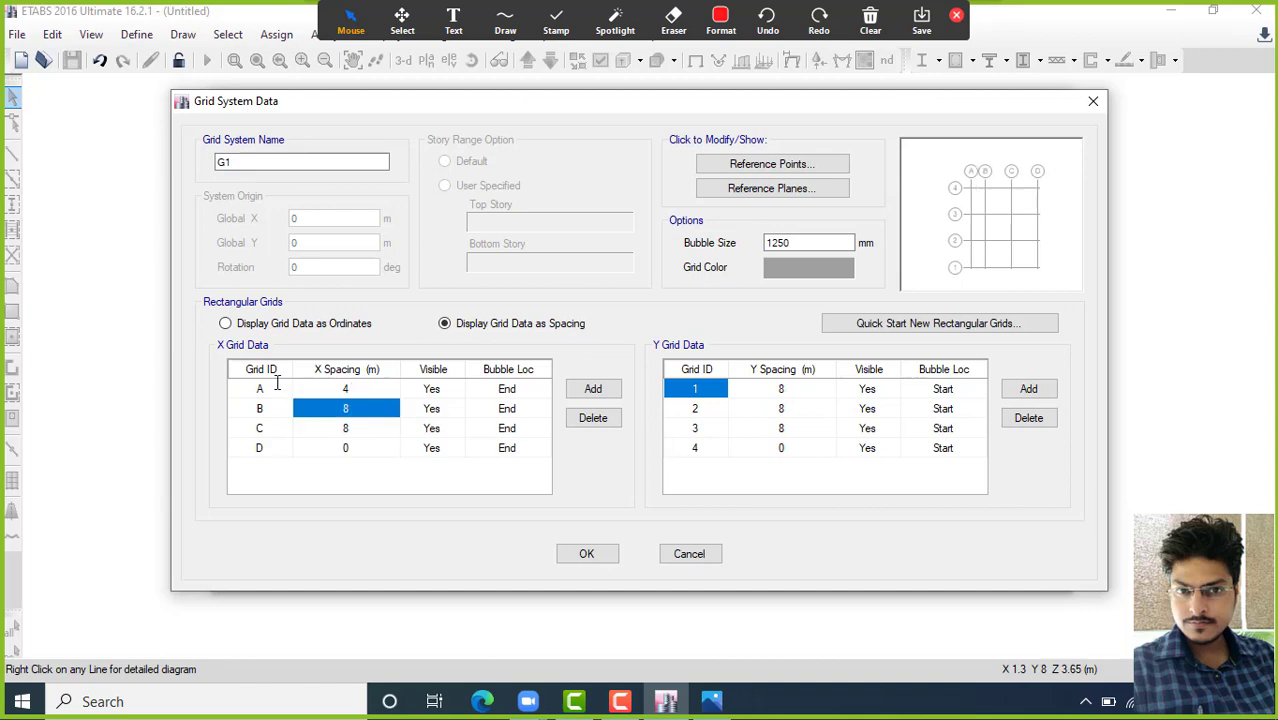
key(BackSpace)
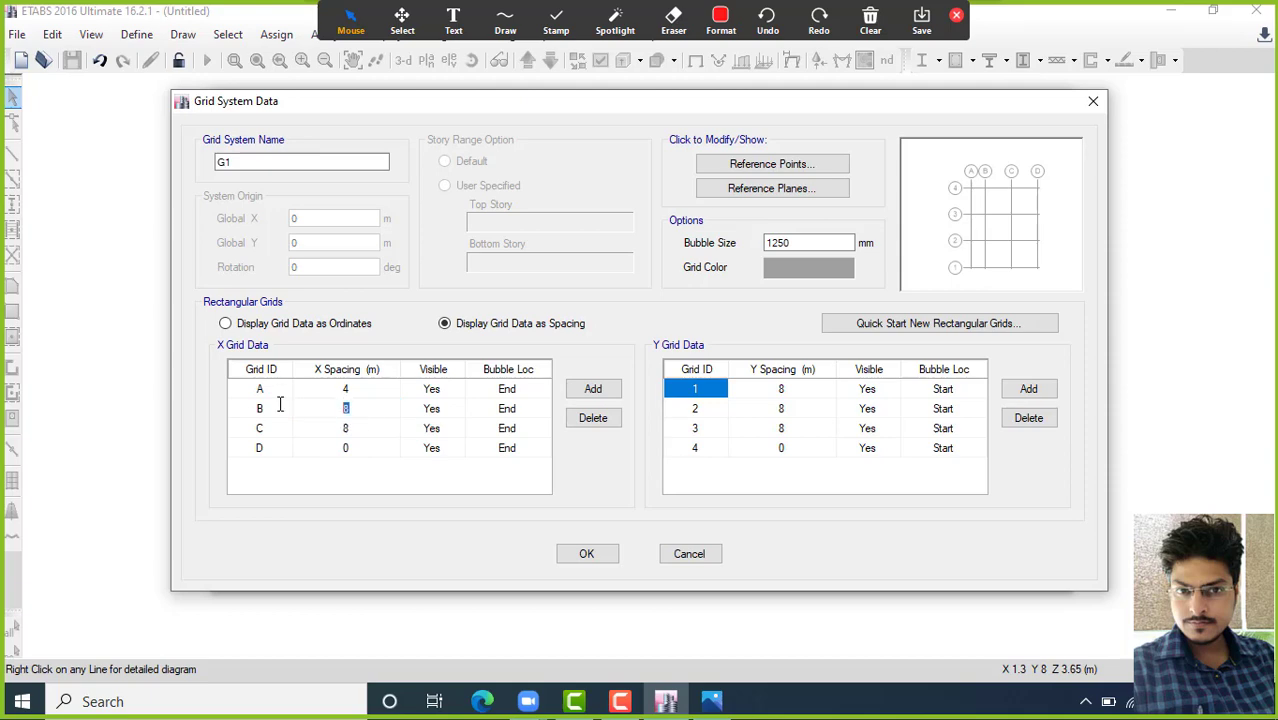
key(Return)
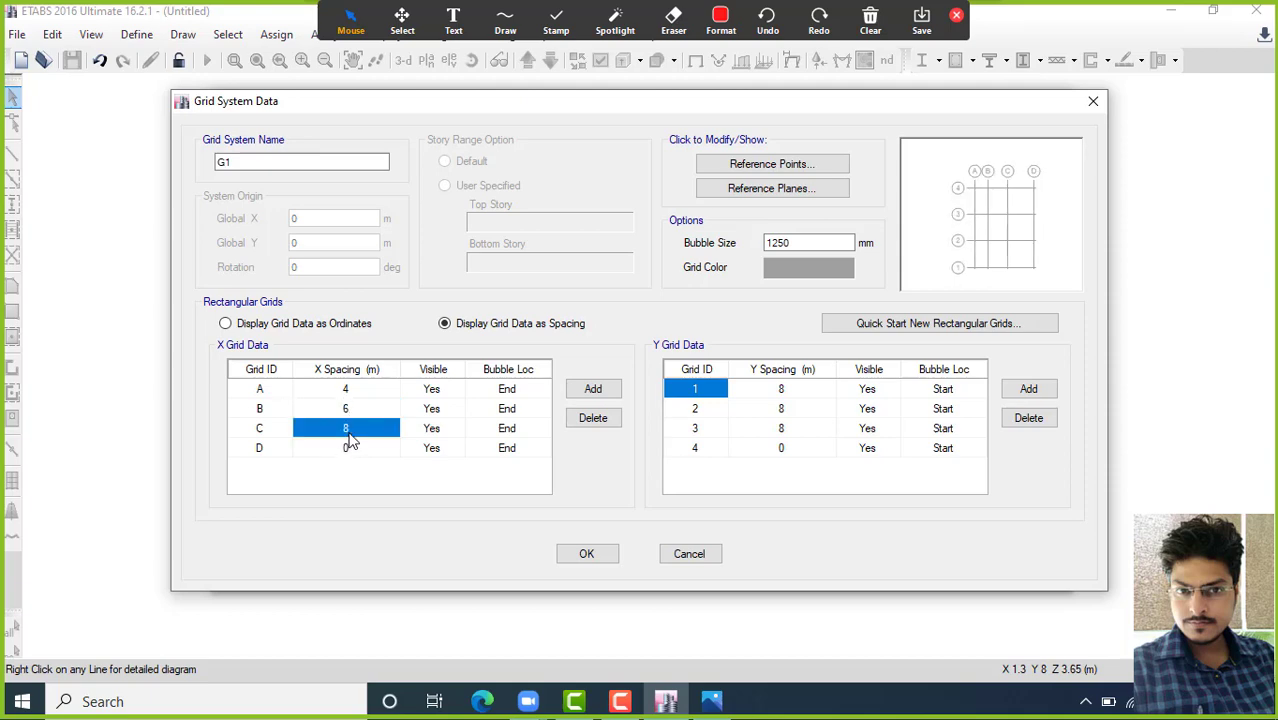
click(367, 430)
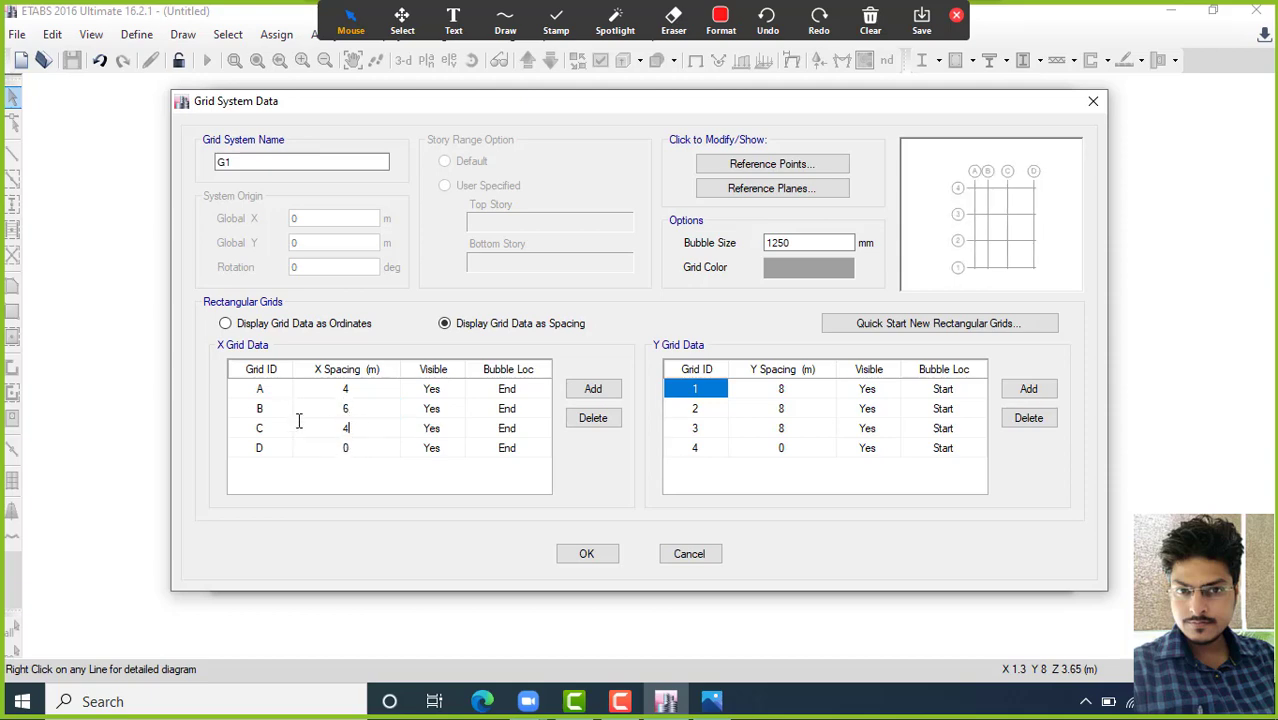
text(4)
key(Return)
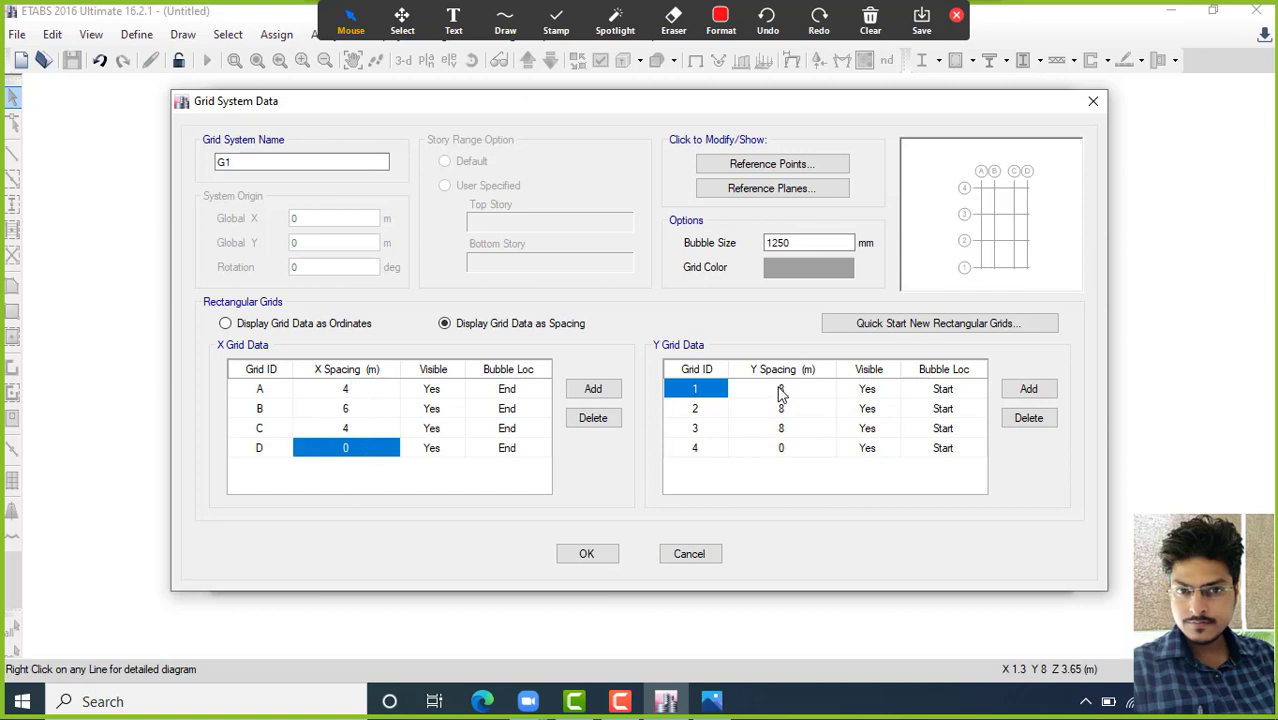
Step: Delete two Y grid lines so only lines 1 and 2 remain, and accept the grid system data
click(693, 450)
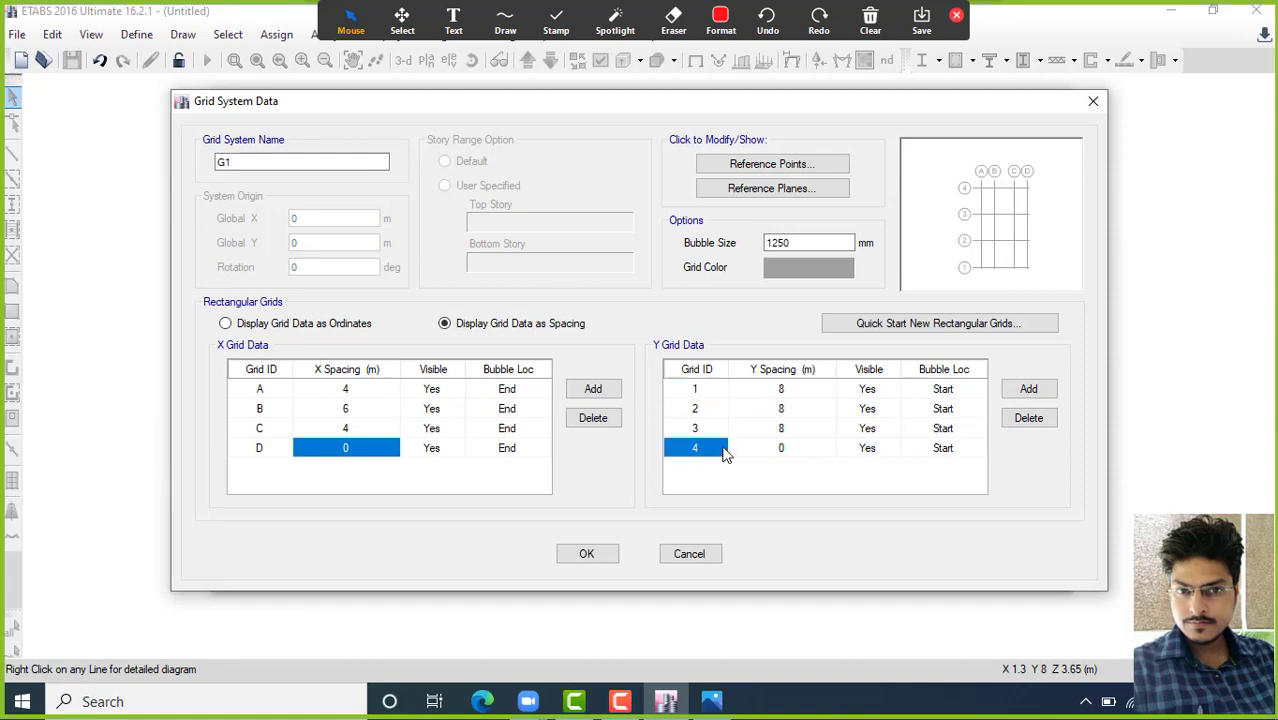
key(ctrl)
key(ctrl)
key(ctrl)
click(1006, 419)
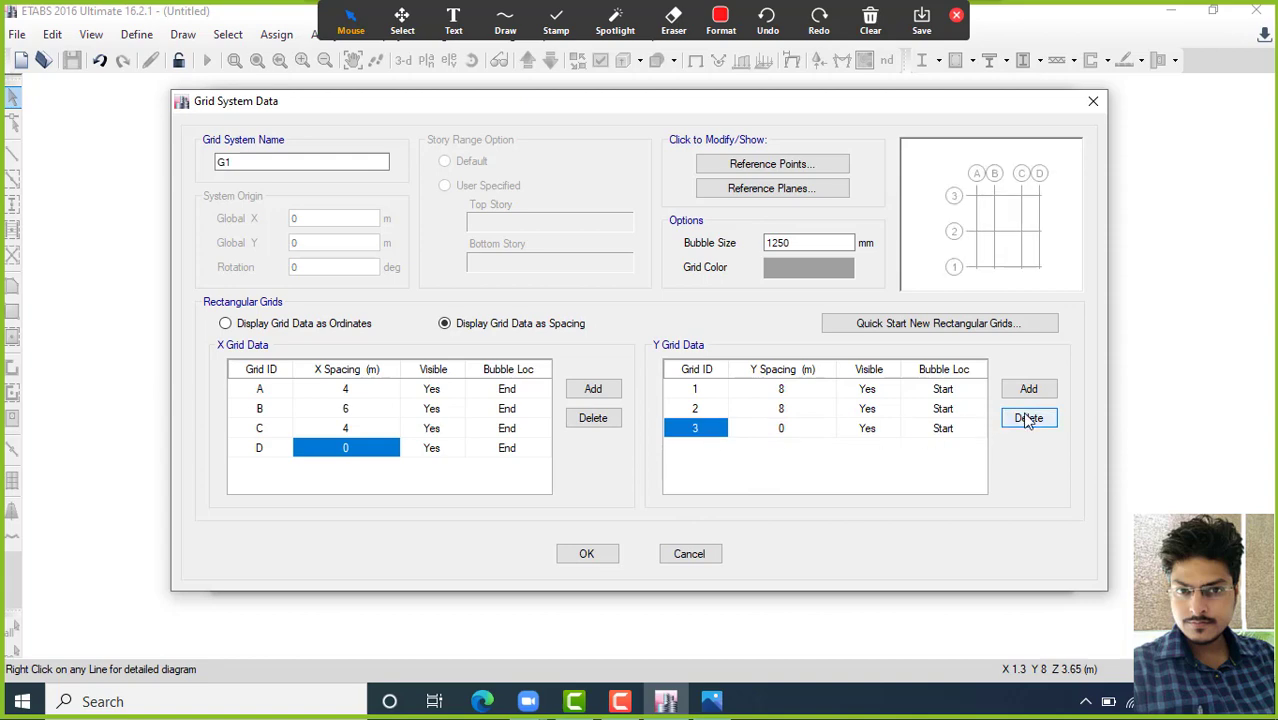
click(1018, 418)
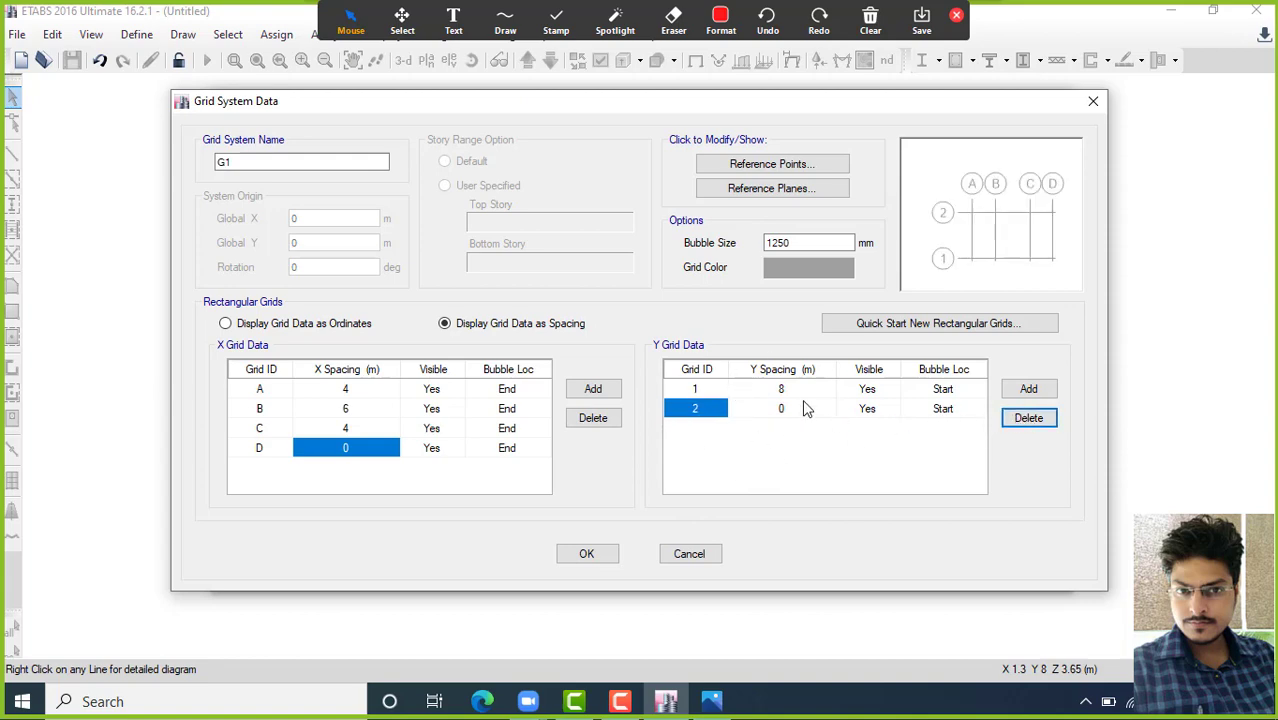
click(588, 554)
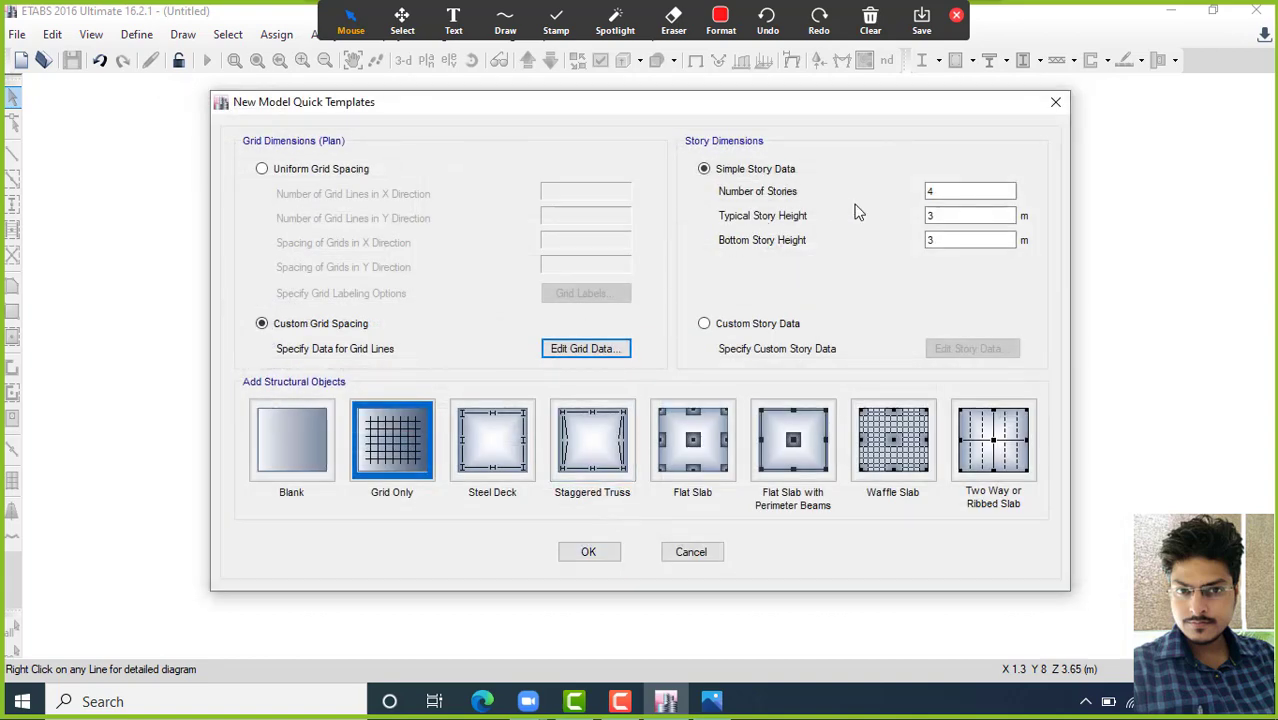
Step: Set the number of stories to 1 and create the Grid Only model
double_click(950, 193)
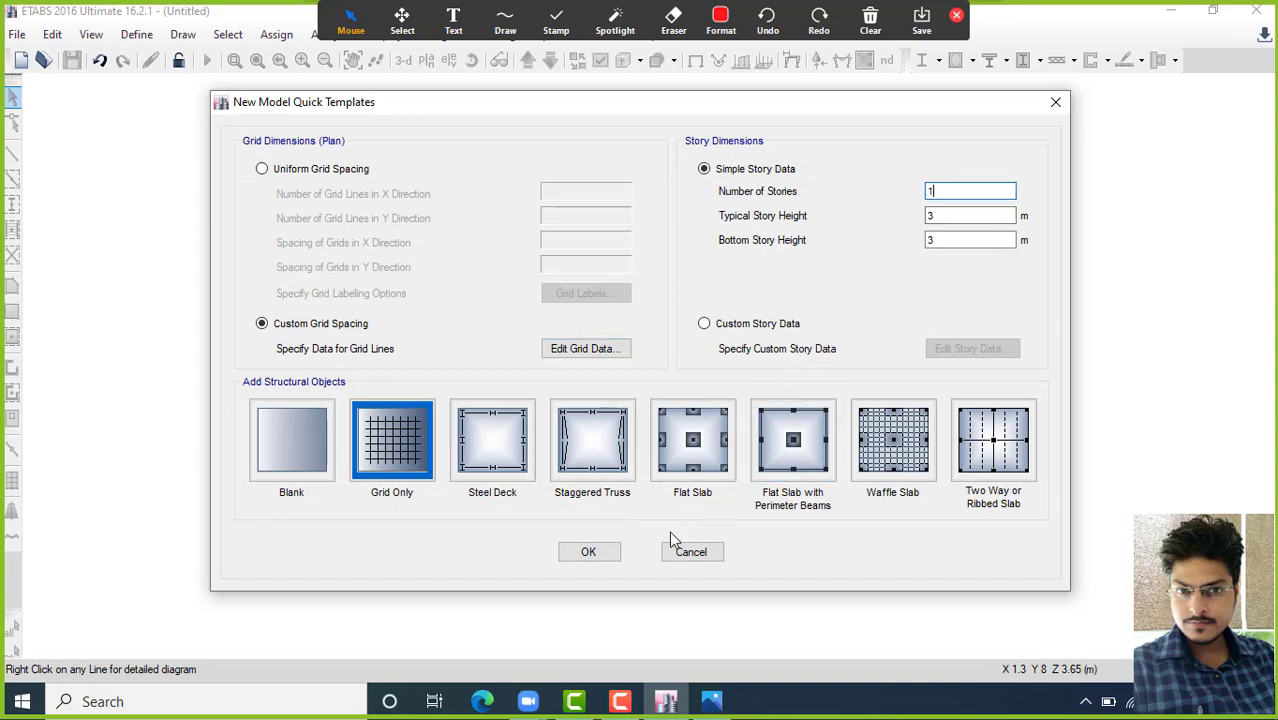
click(590, 553)
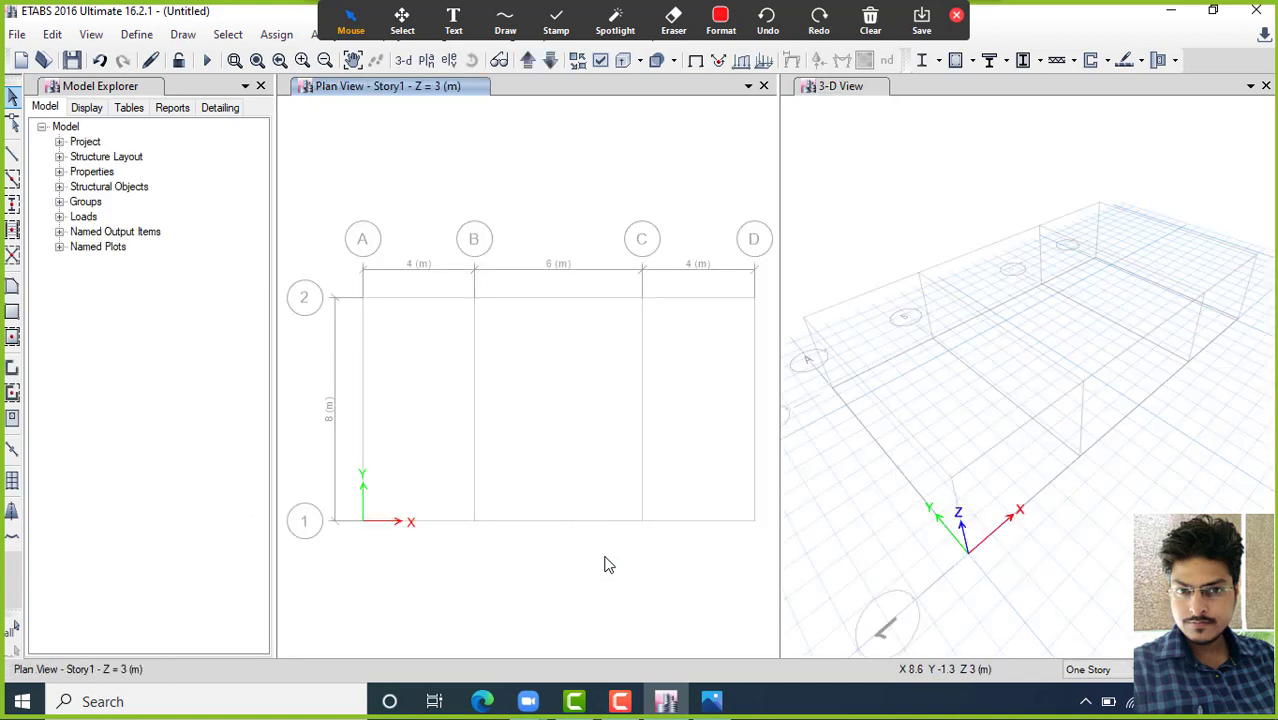
Step: Close the Story1 plan view so the 3-D view fills the workspace
click(720, 20)
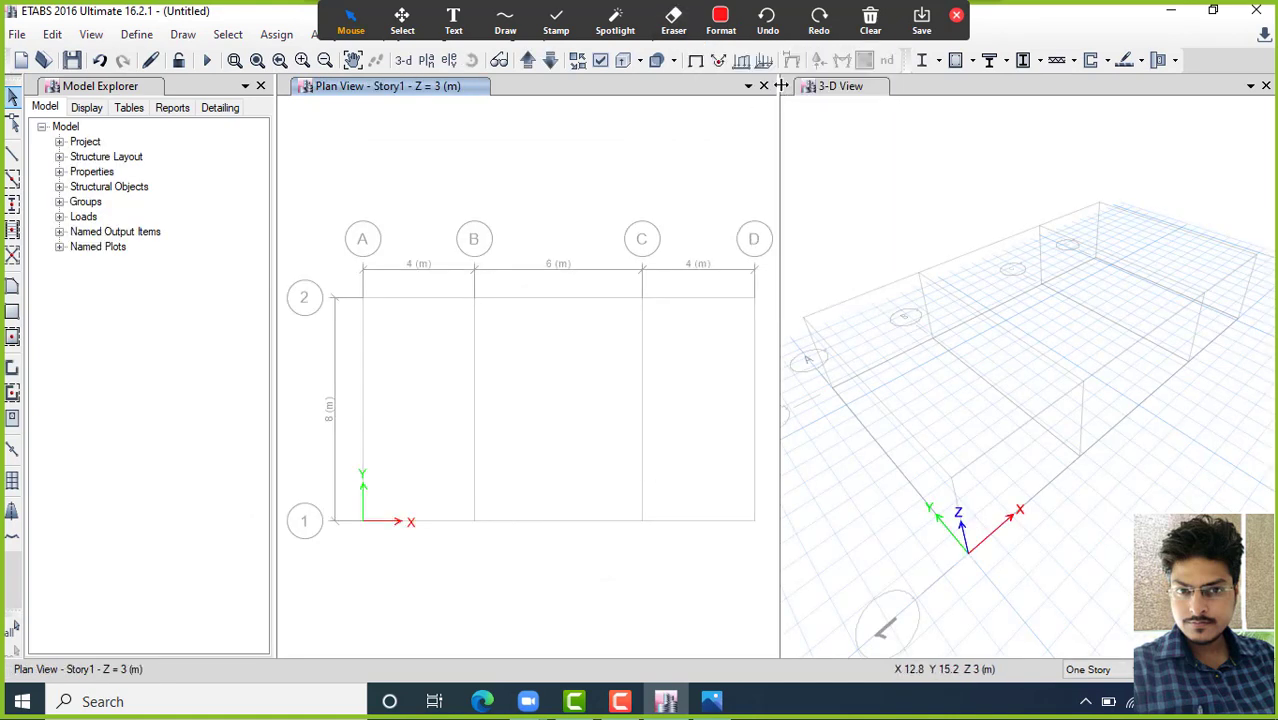
click(782, 86)
click(770, 98)
click(764, 87)
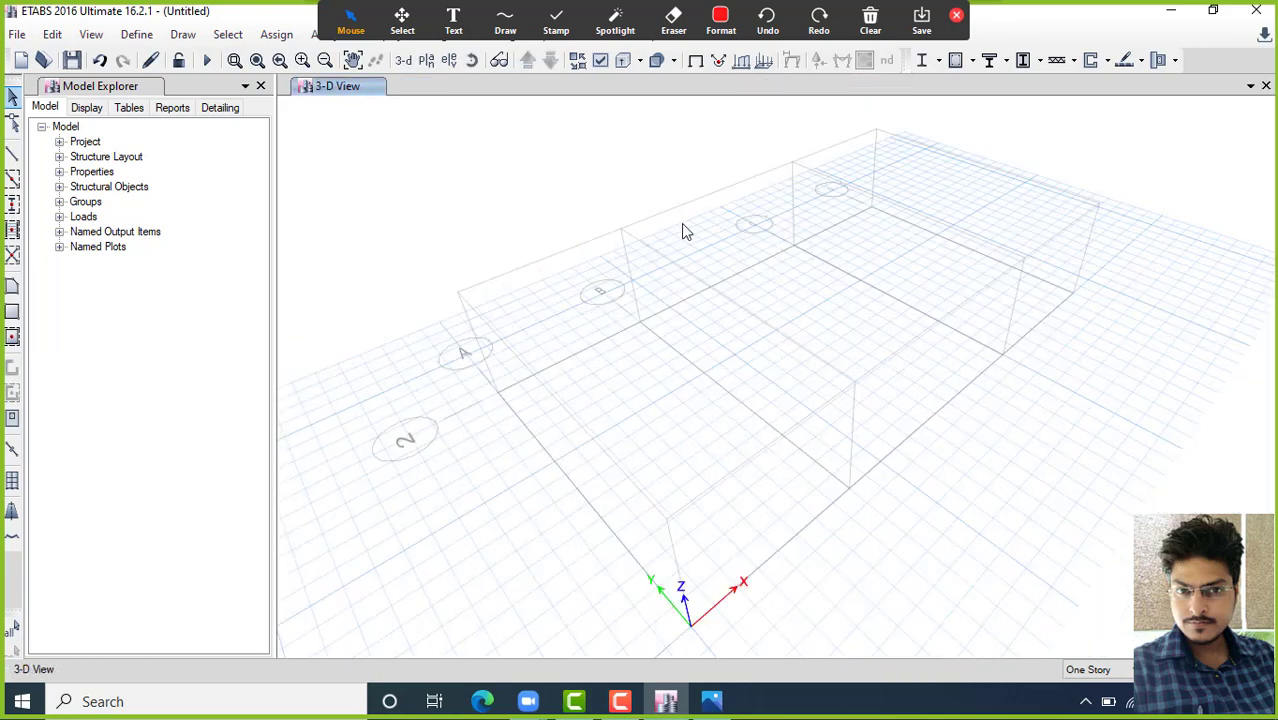
Step: Switch the 3-D view to the elevation along grid line 2
middle_drag(815, 247, 693, 226)
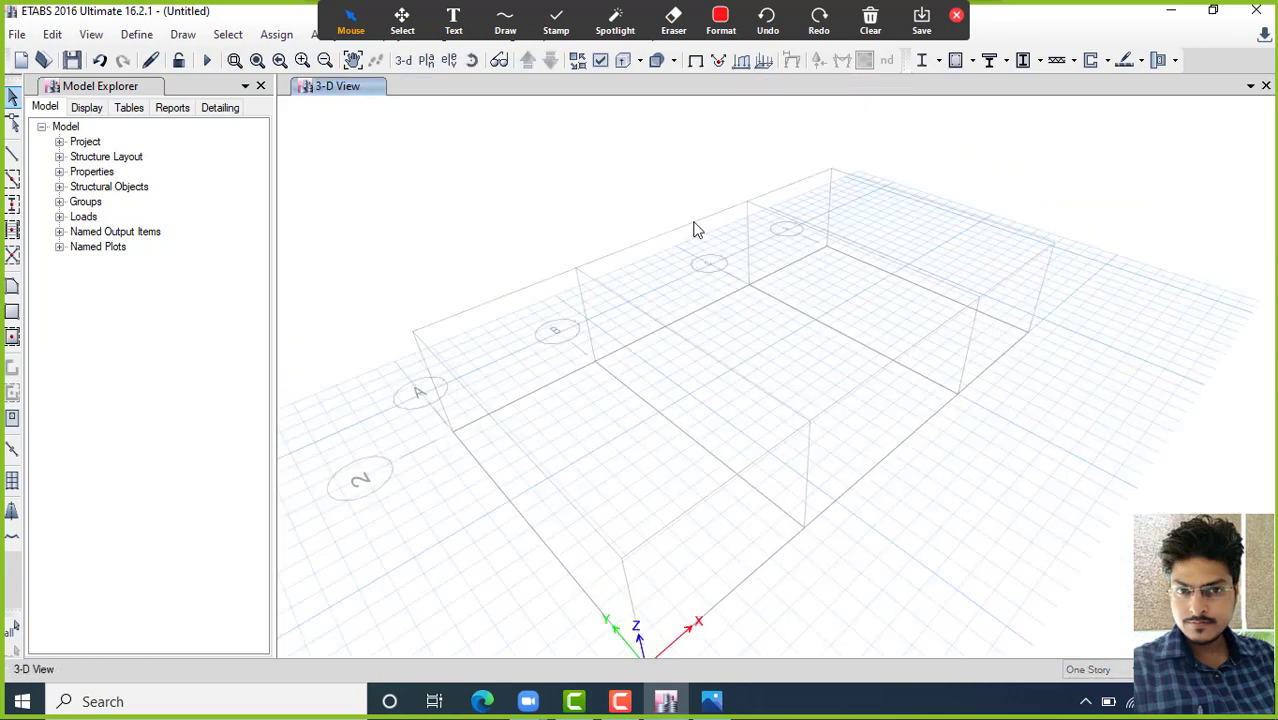
click(451, 65)
click(352, 314)
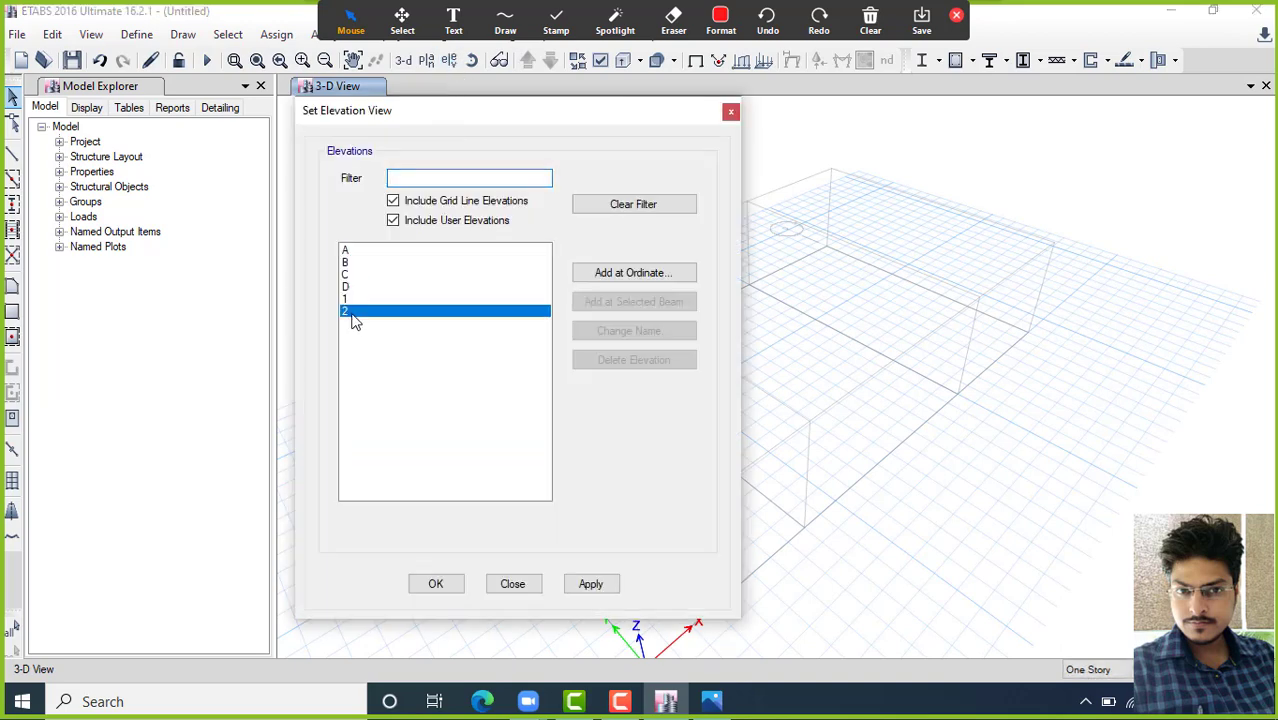
drag(443, 114, 880, 92)
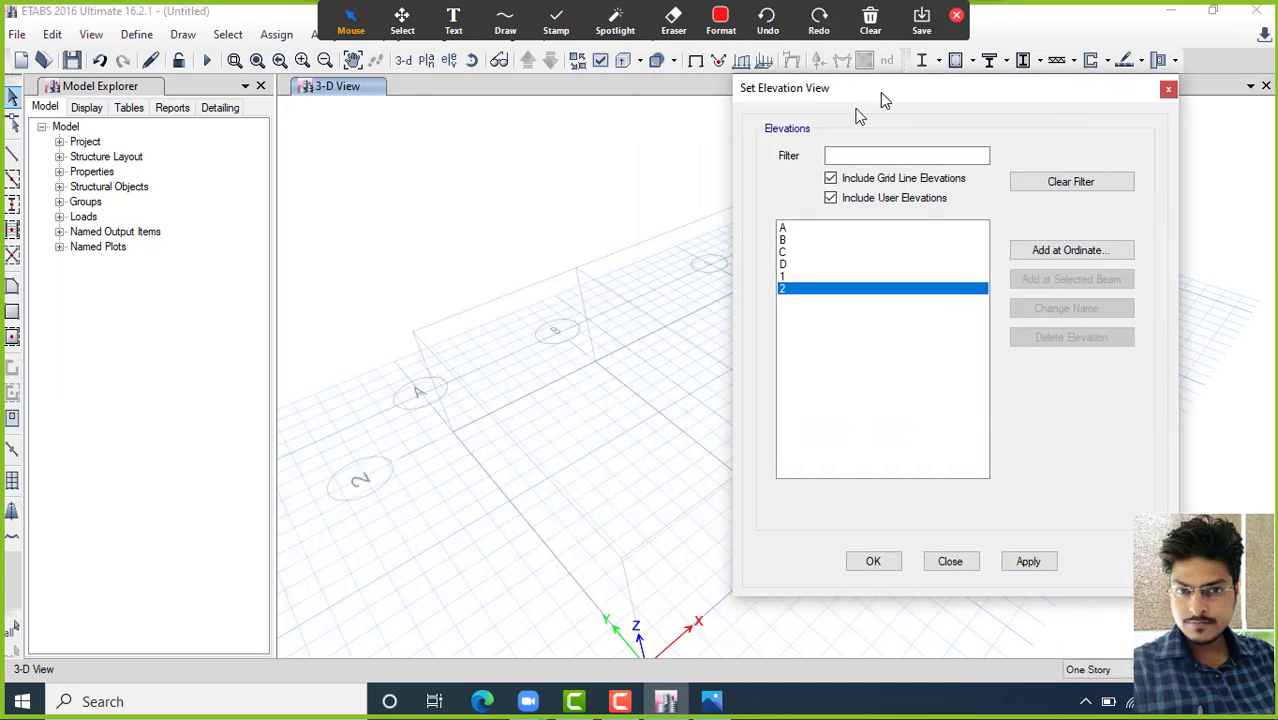
click(383, 472)
click(1030, 561)
click(875, 561)
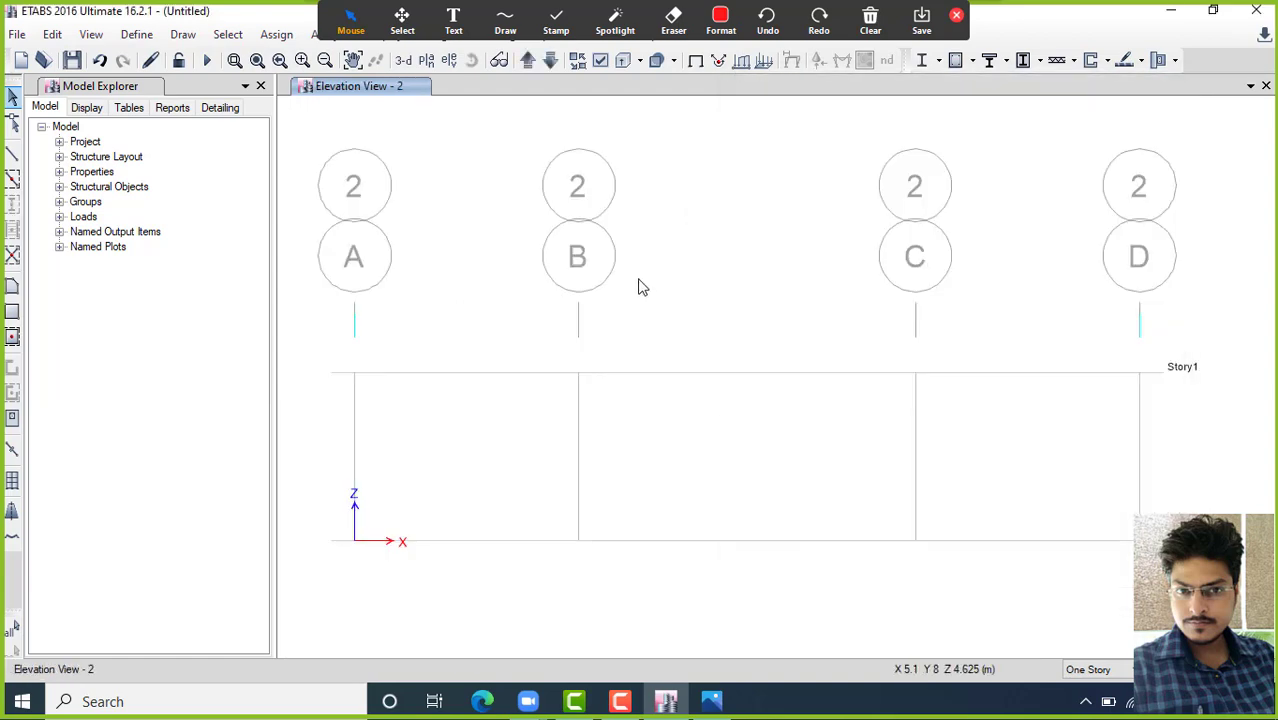
Step: Consult the beam diagram Civil 2.JPG in Photos and add an India-region, Indian-standard M25 concrete material in ETABS with its default properties
click(713, 702)
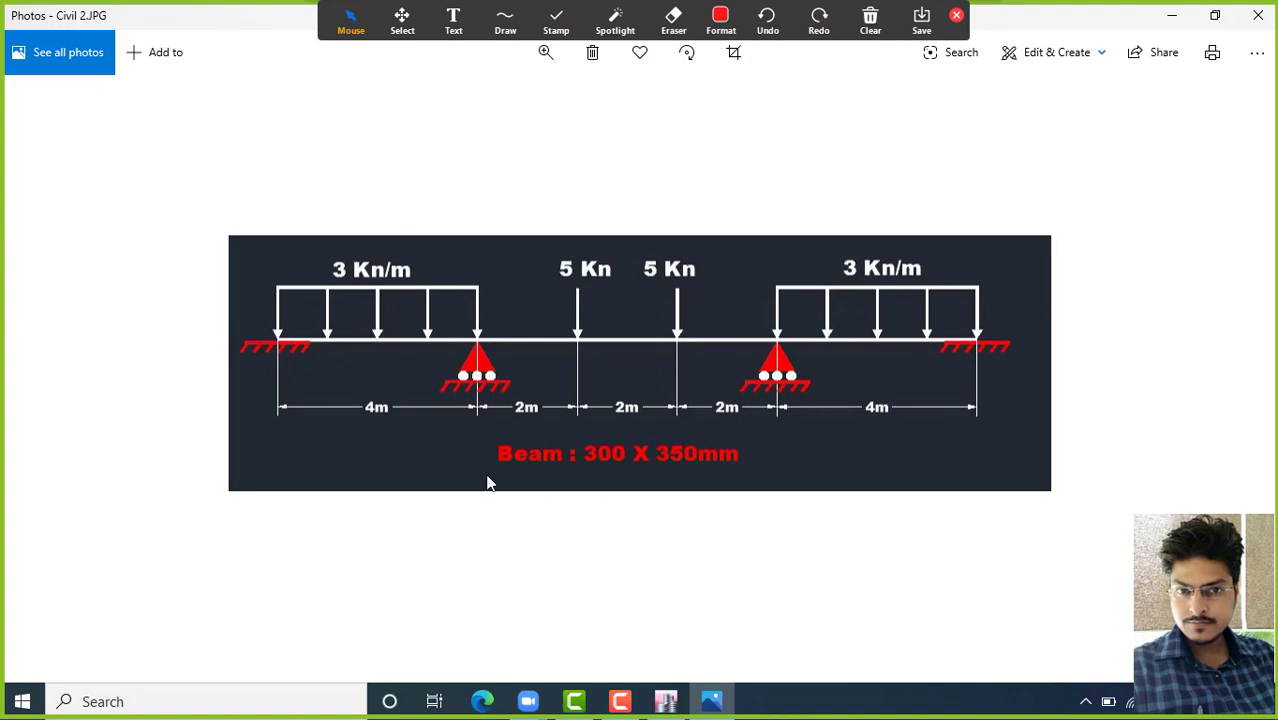
click(706, 693)
click(137, 34)
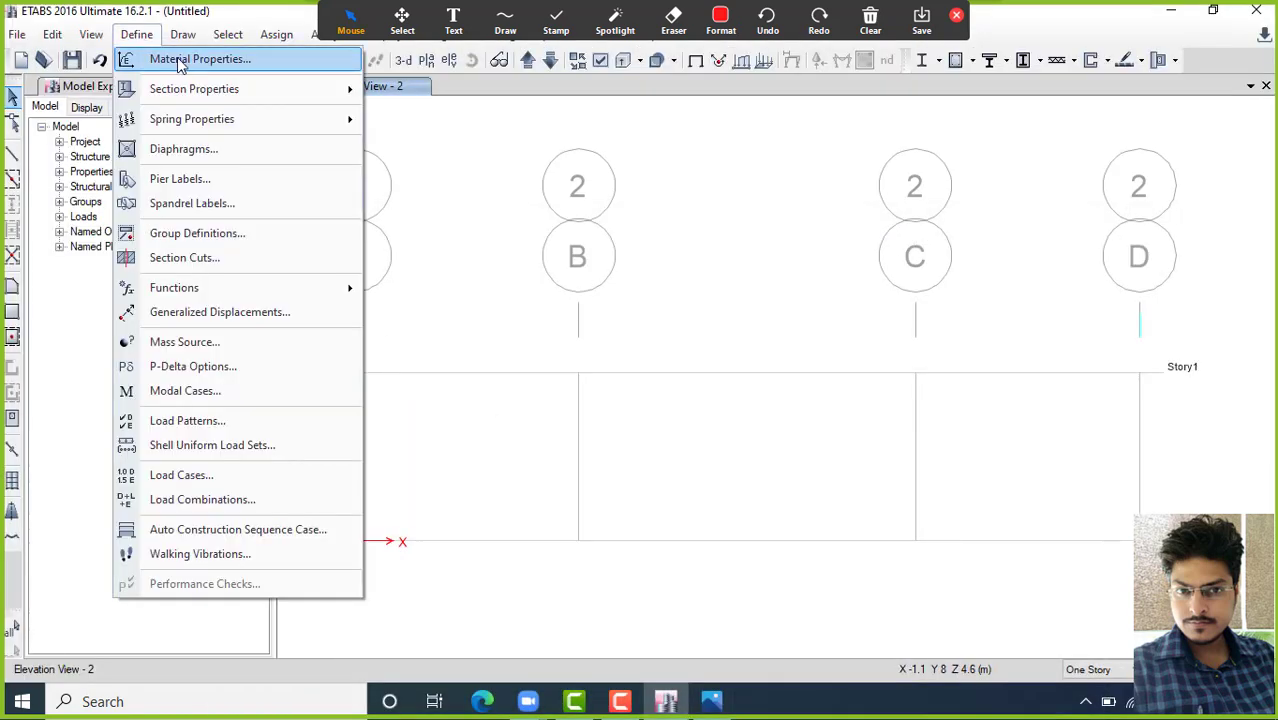
click(180, 60)
click(771, 250)
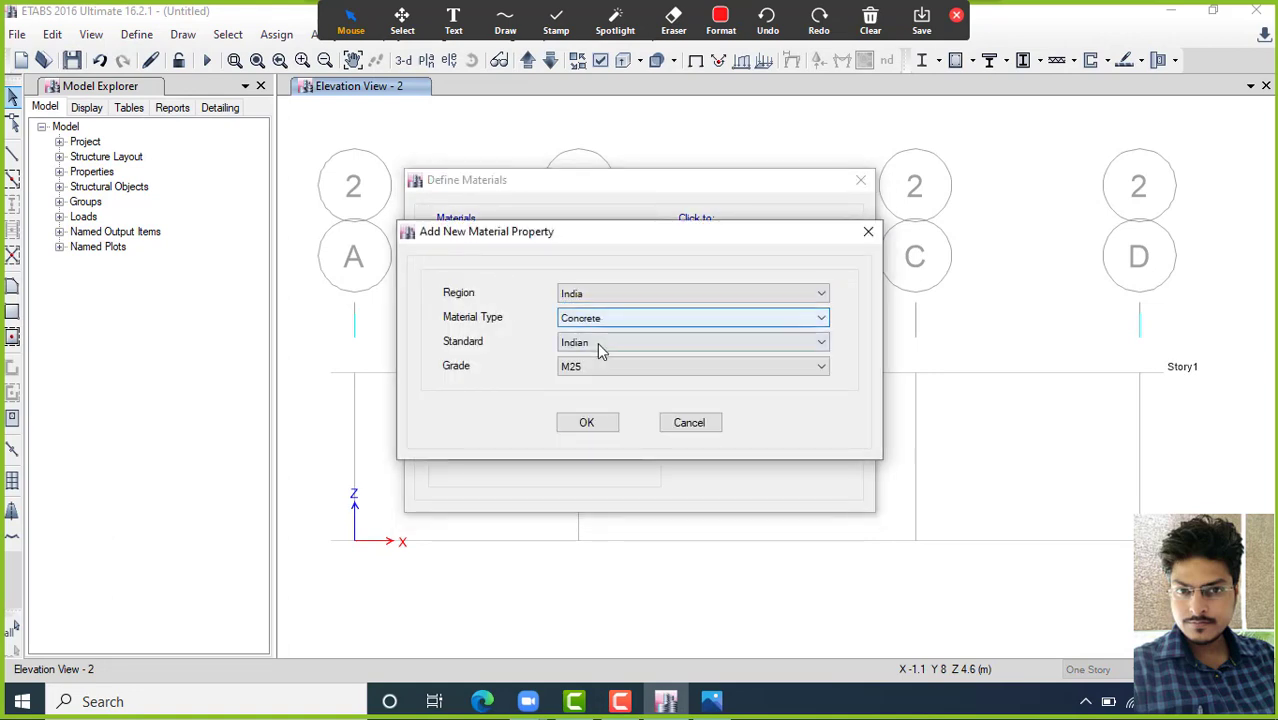
click(586, 422)
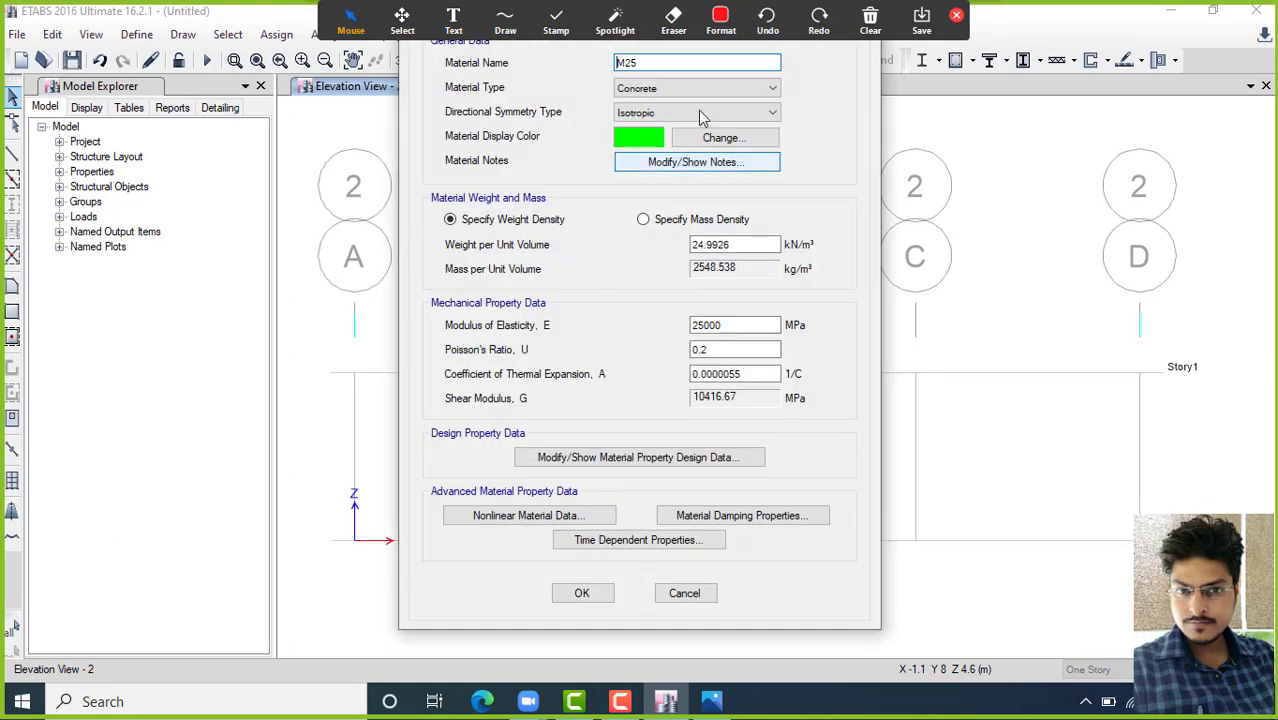
click(583, 594)
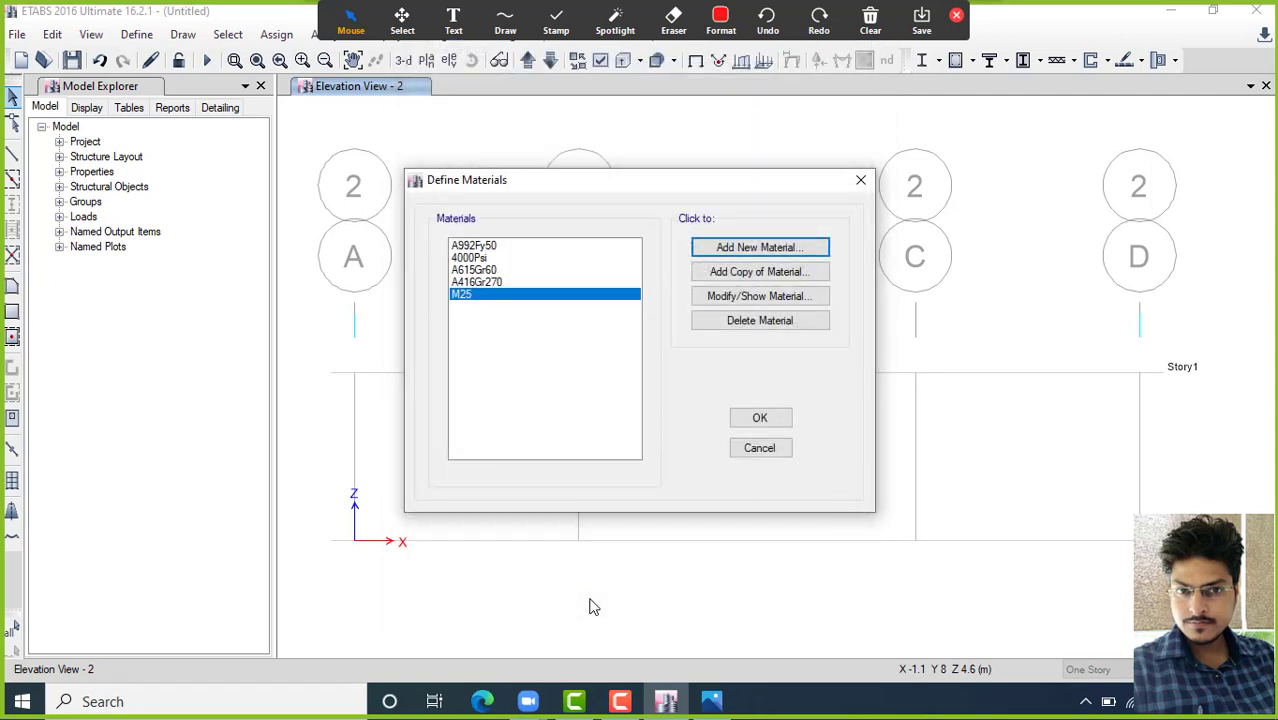
click(474, 300)
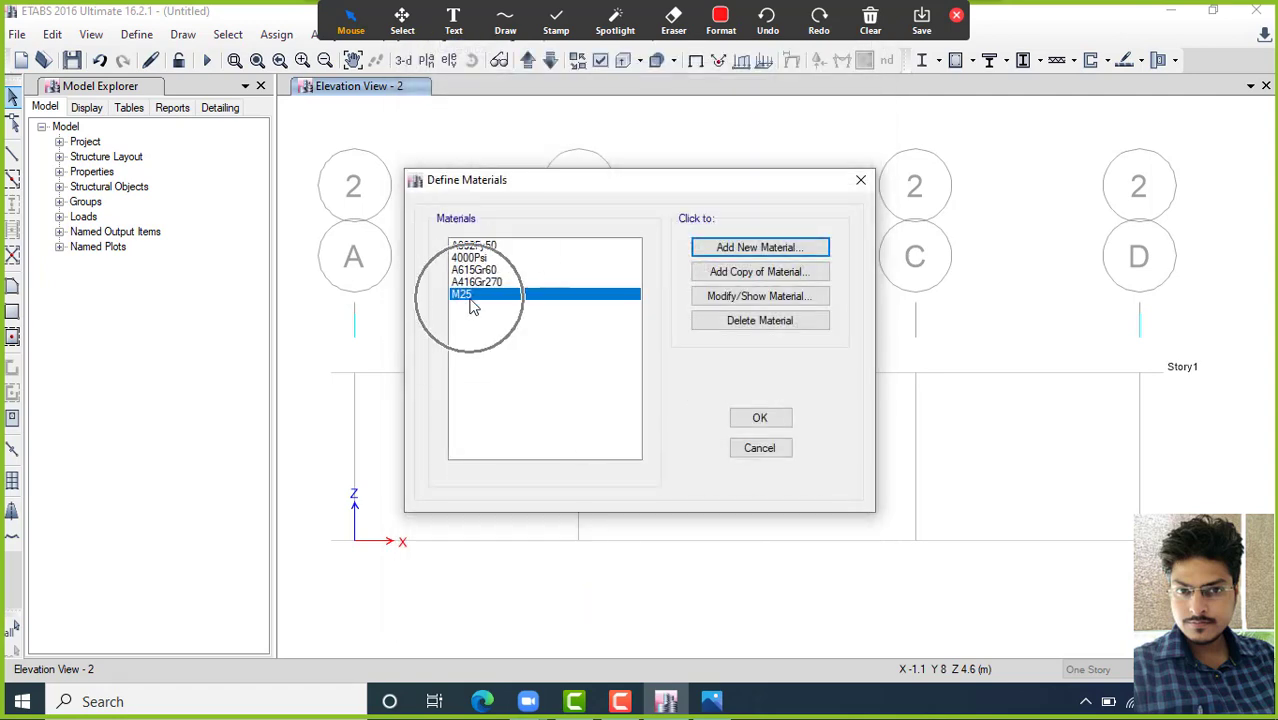
click(760, 416)
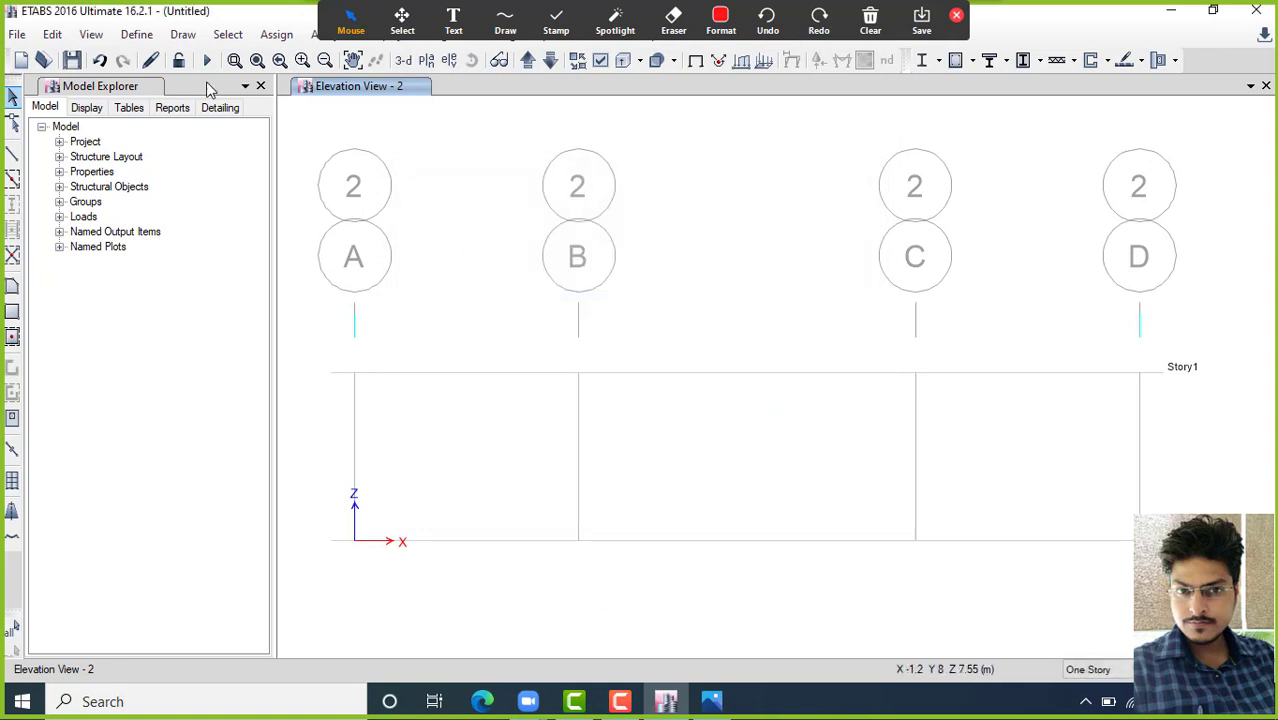
Step: Start a new concrete rectangular frame section named "Beam 300 X 350" with M25 as its material
click(137, 34)
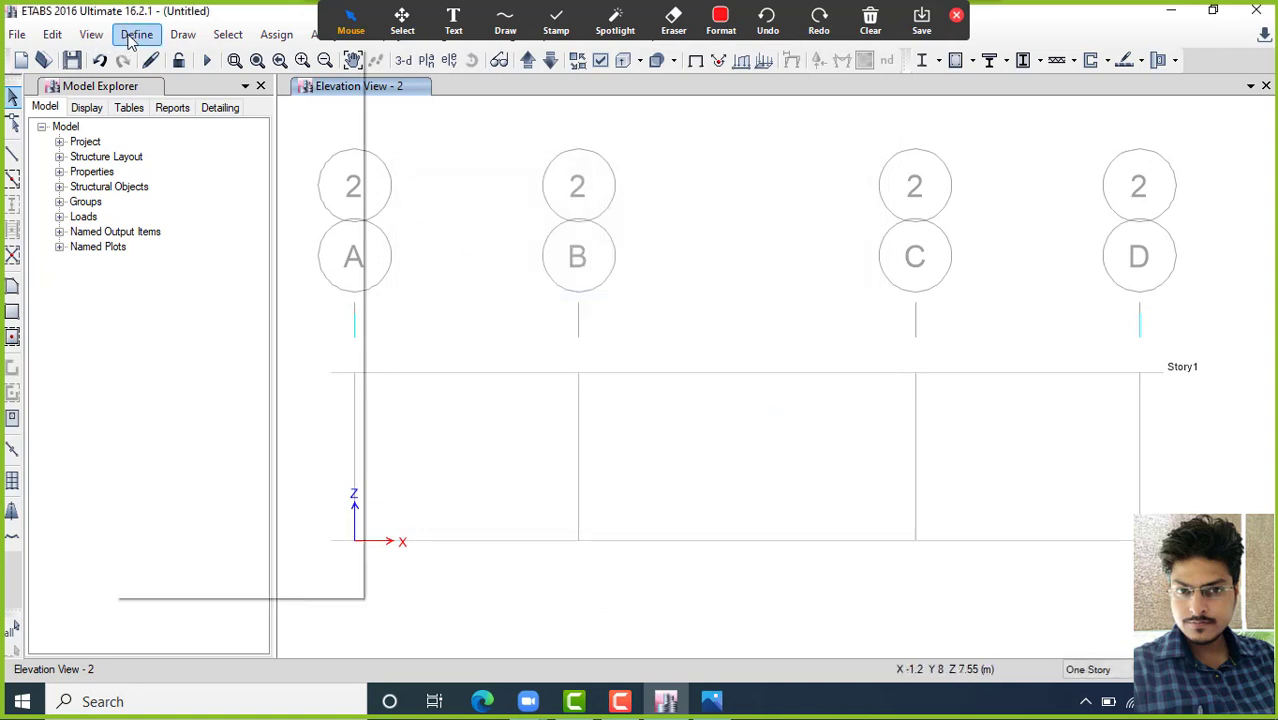
mouse_move(343, 90)
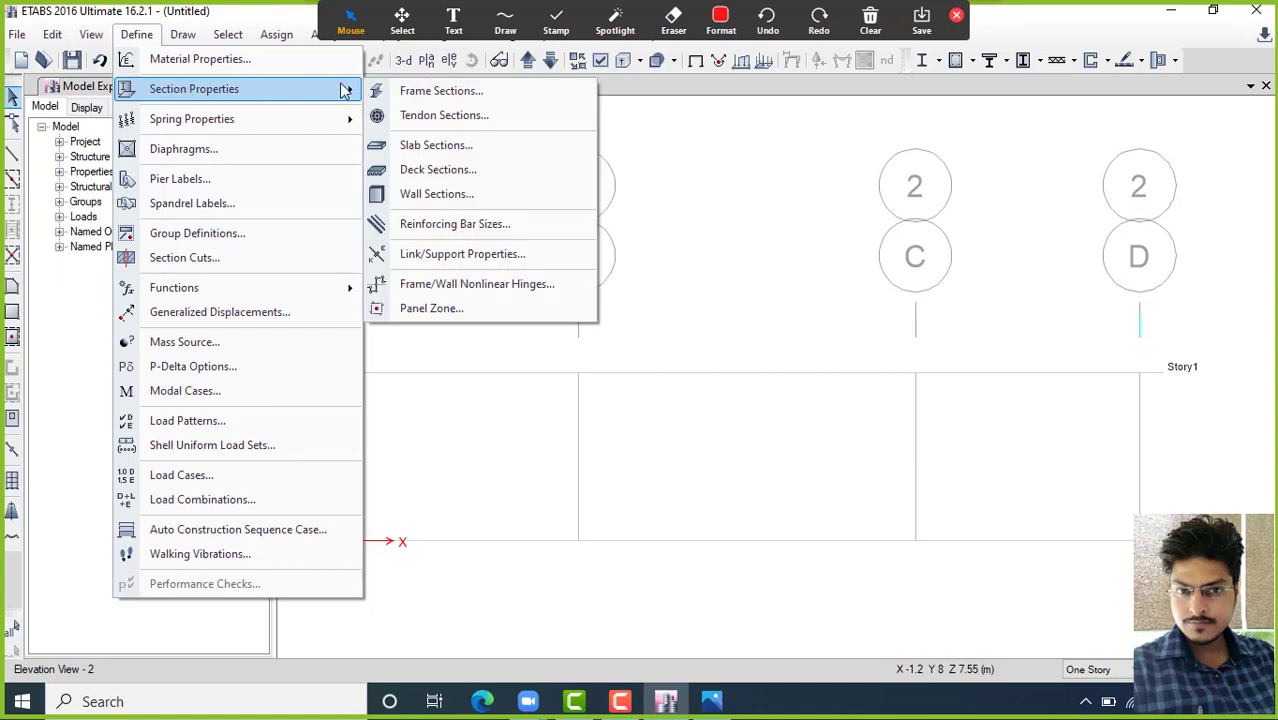
click(485, 94)
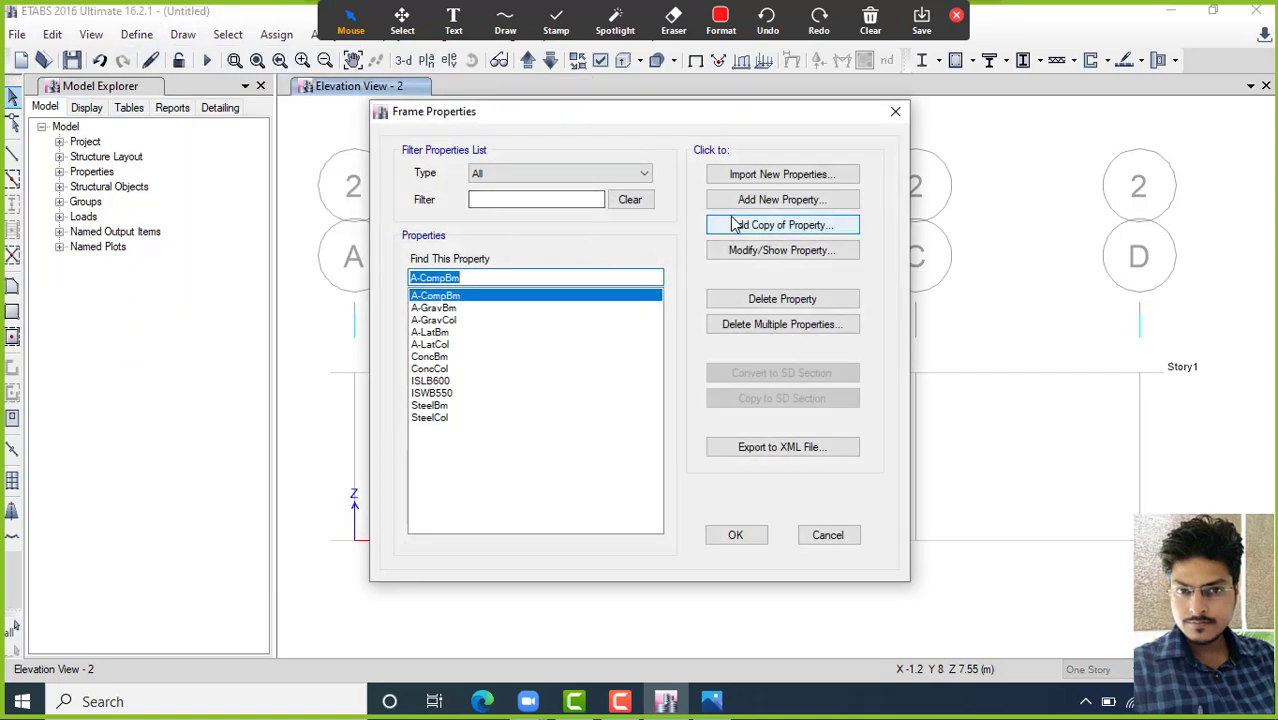
click(773, 200)
click(325, 308)
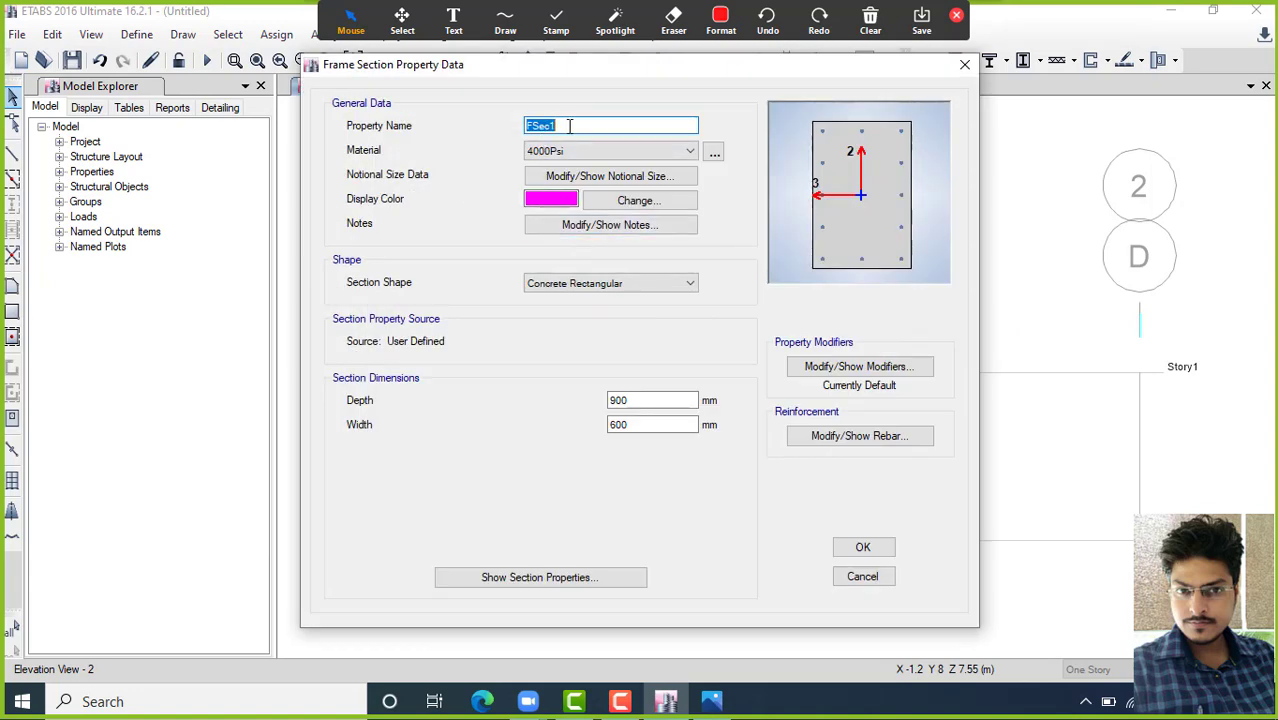
text(Beam 300 X 350)
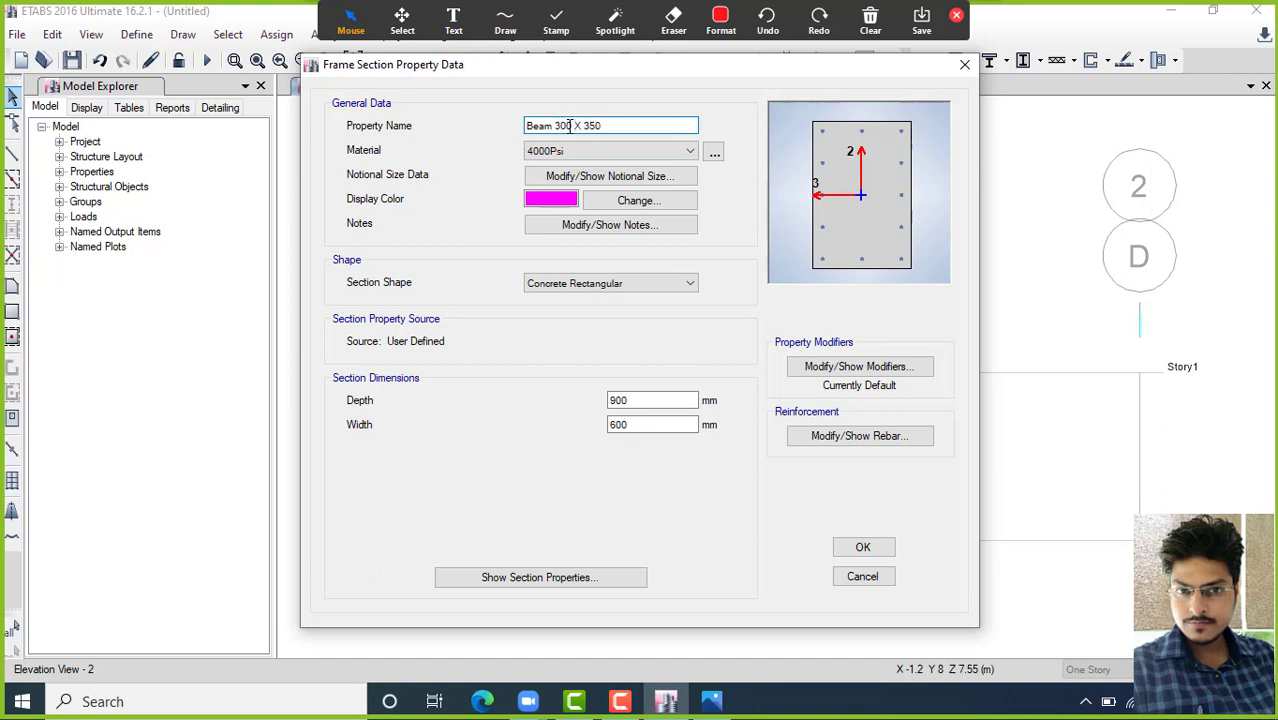
click(610, 151)
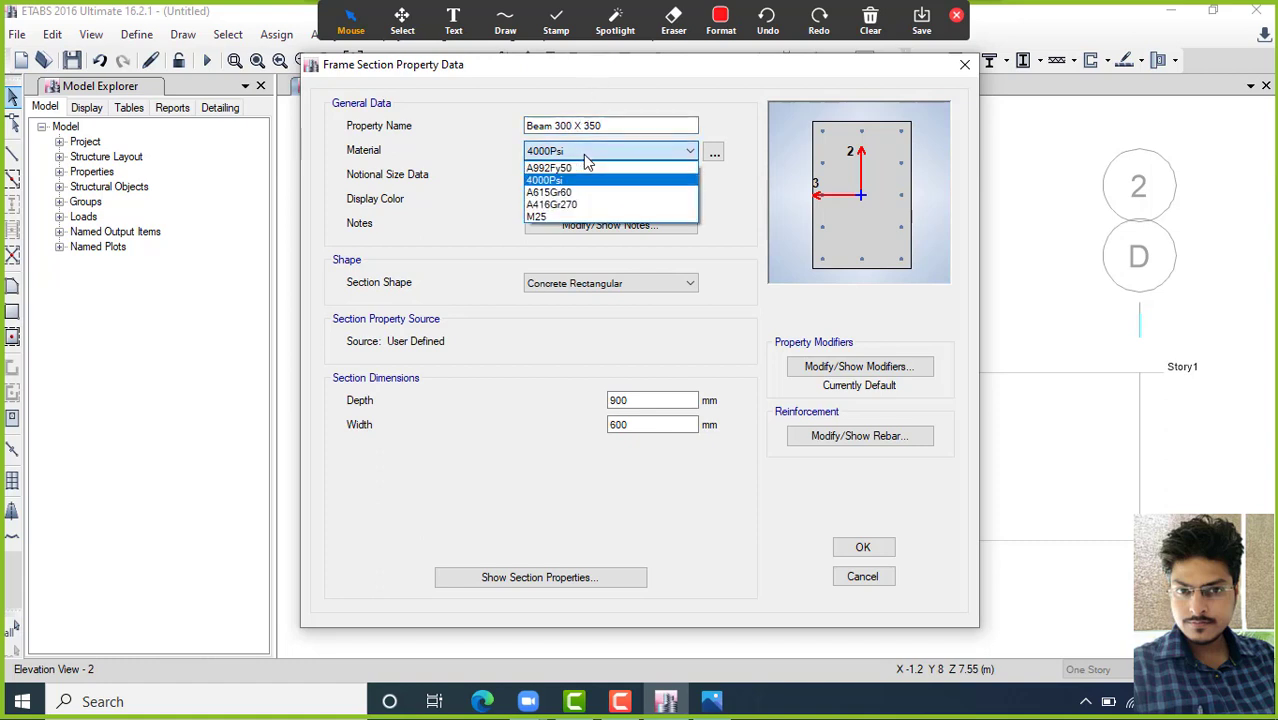
click(572, 218)
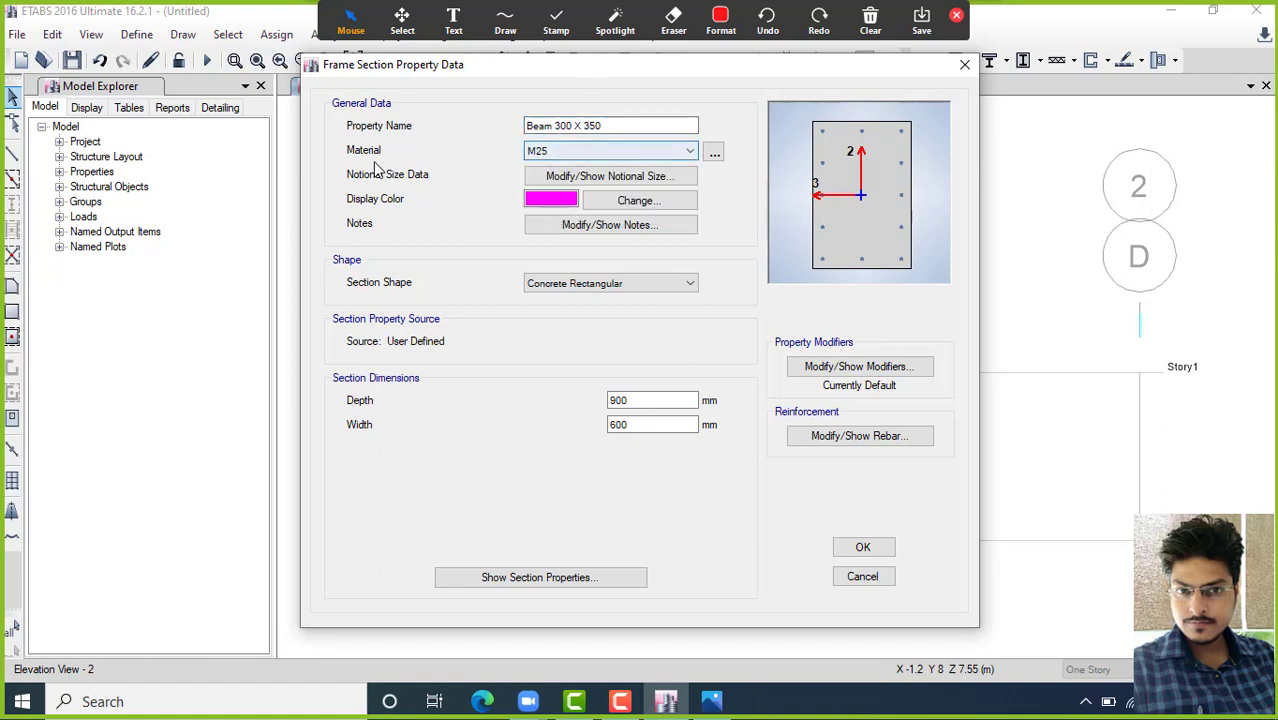
Step: Set the beam section's depth to 350 mm and width to 300 mm, and save the section
drag(645, 401, 537, 403)
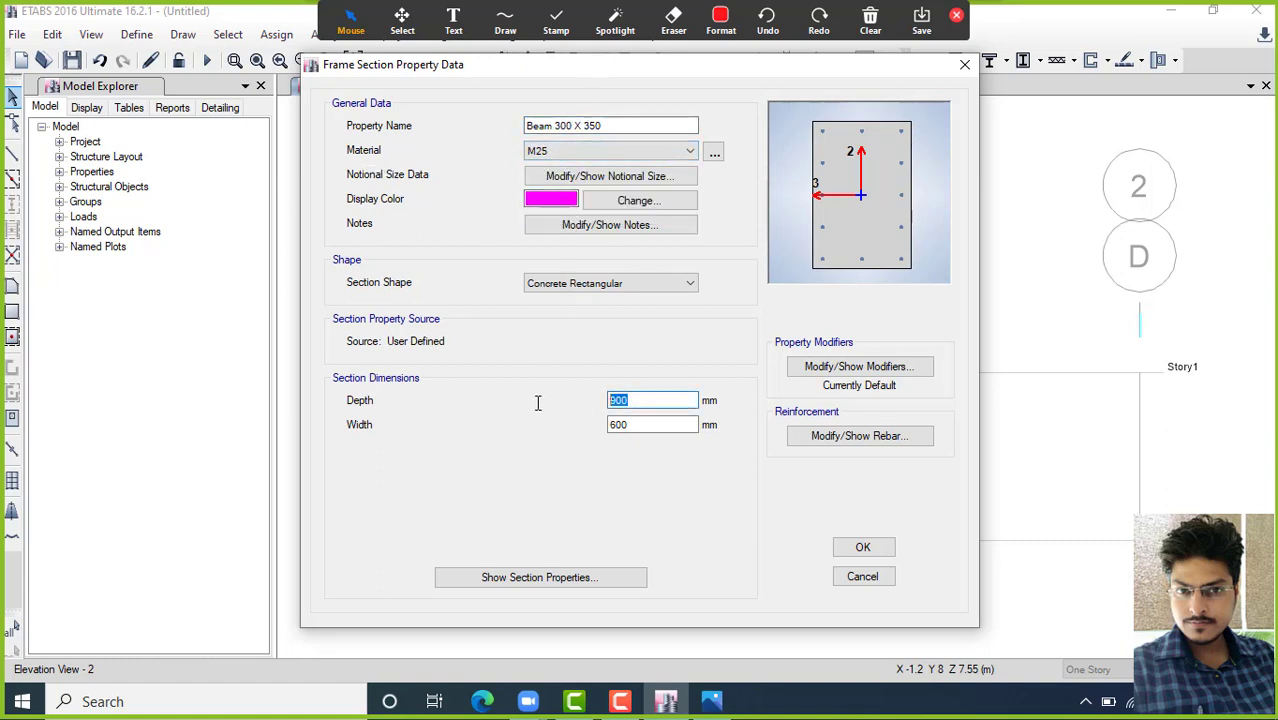
text(350)
key(Tab)
text(3)
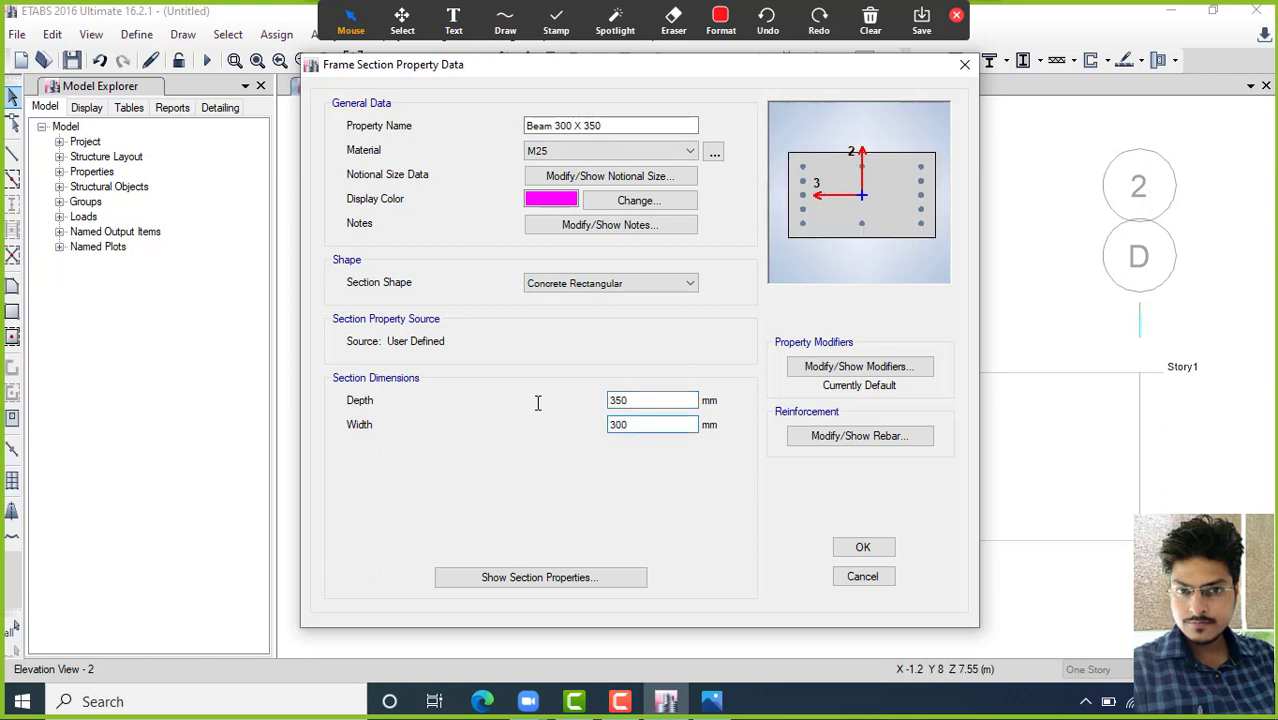
click(648, 399)
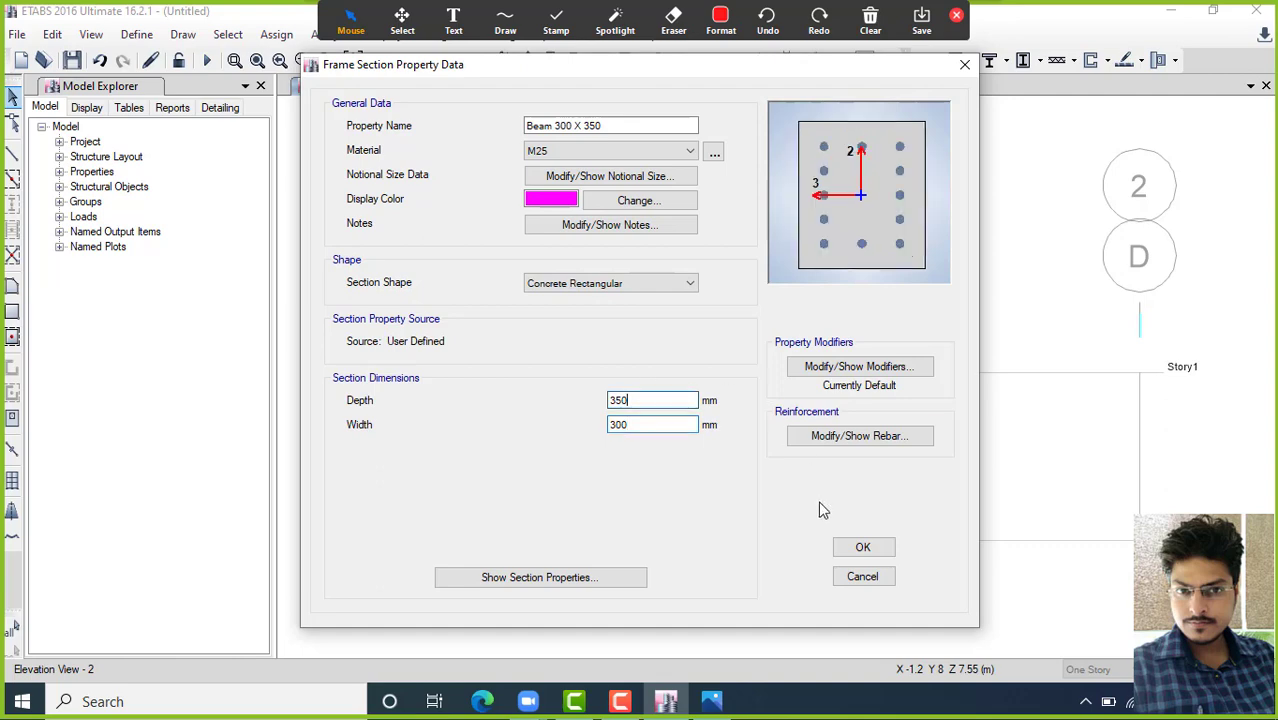
click(858, 547)
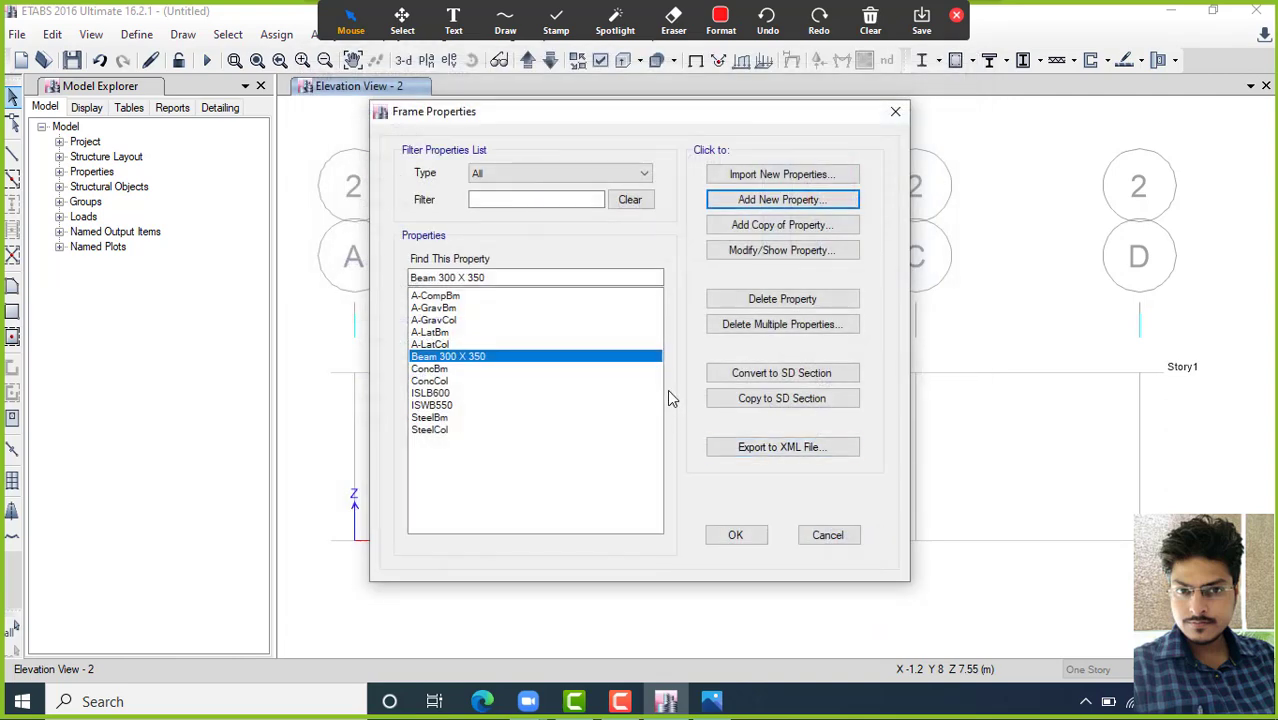
Step: Close the frame properties and quick-draw the three beam spans A–B, B–C and C–D along the Story1 line
click(757, 538)
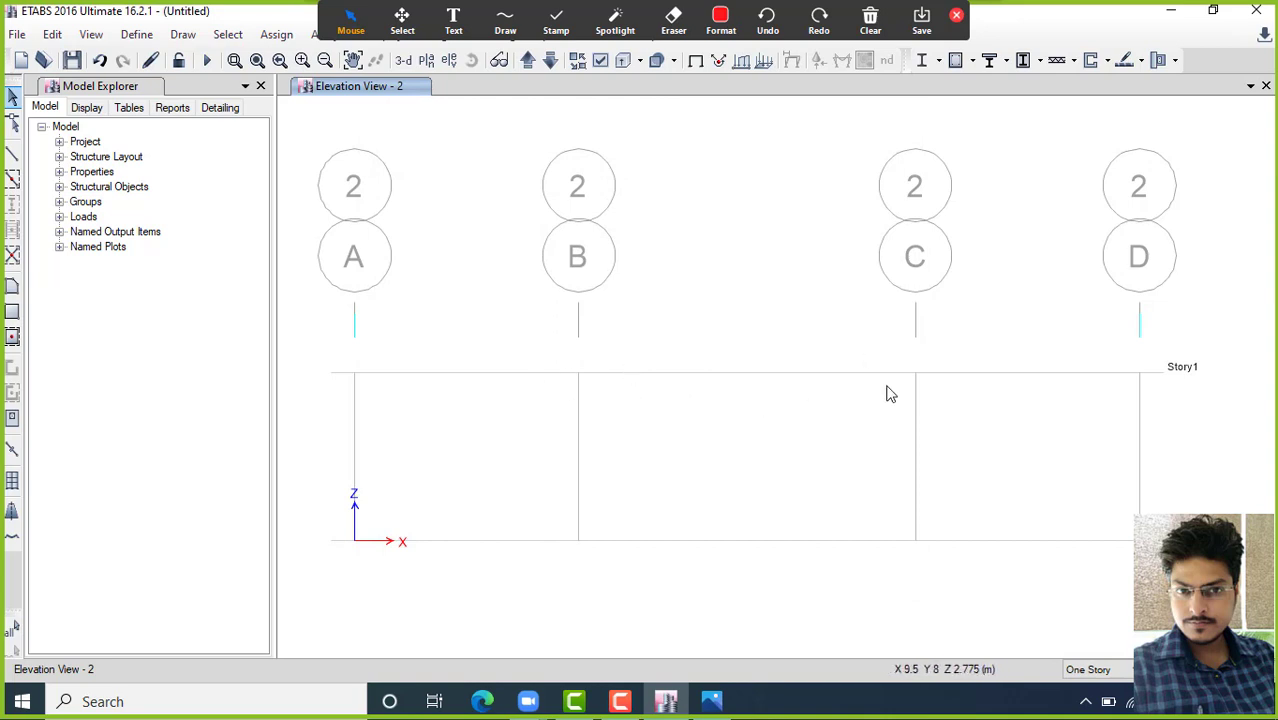
click(12, 178)
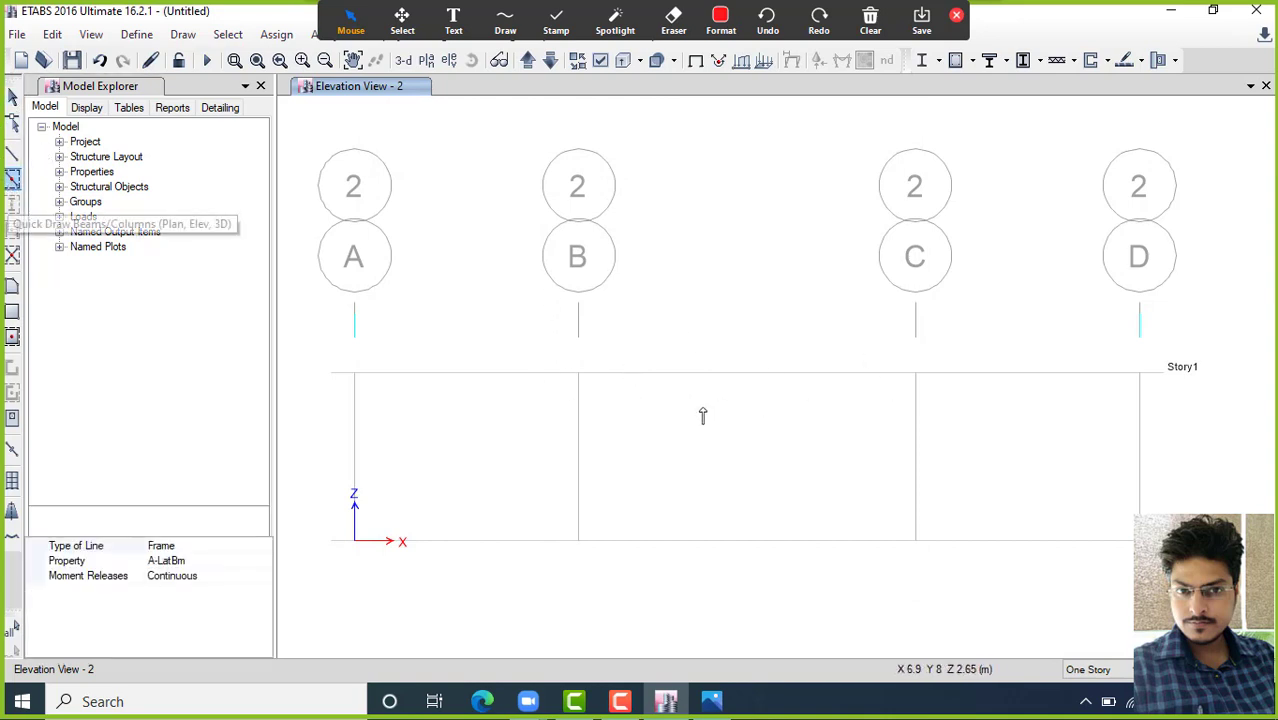
click(456, 376)
click(676, 377)
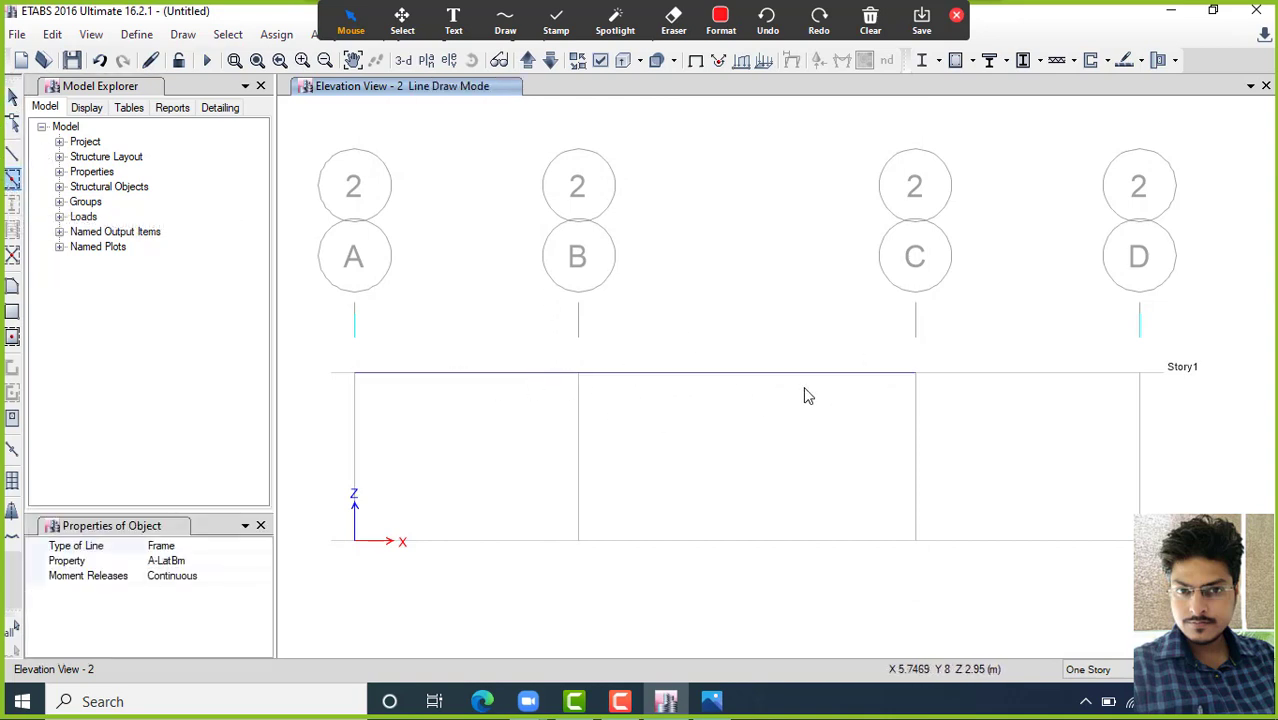
click(990, 378)
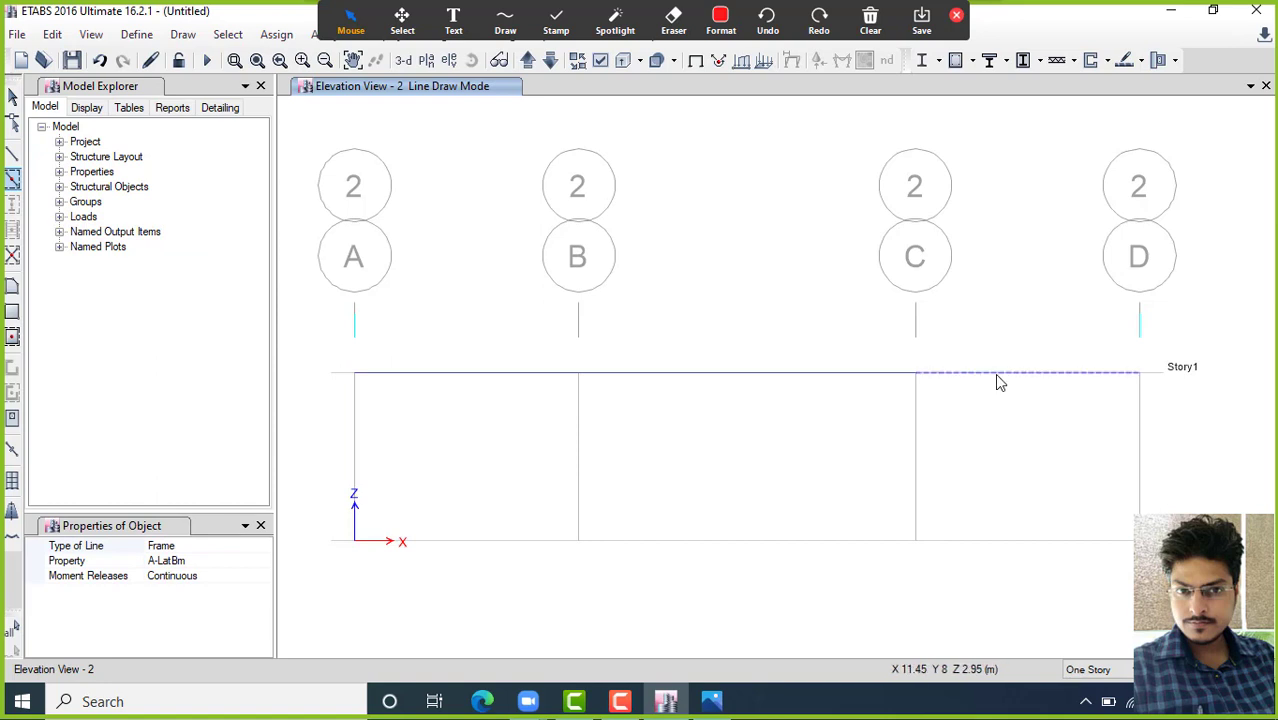
click(12, 98)
mouse_move(327, 338)
mouse_down()
mouse_move(553, 408)
mouse_move(1245, 435)
mouse_up()
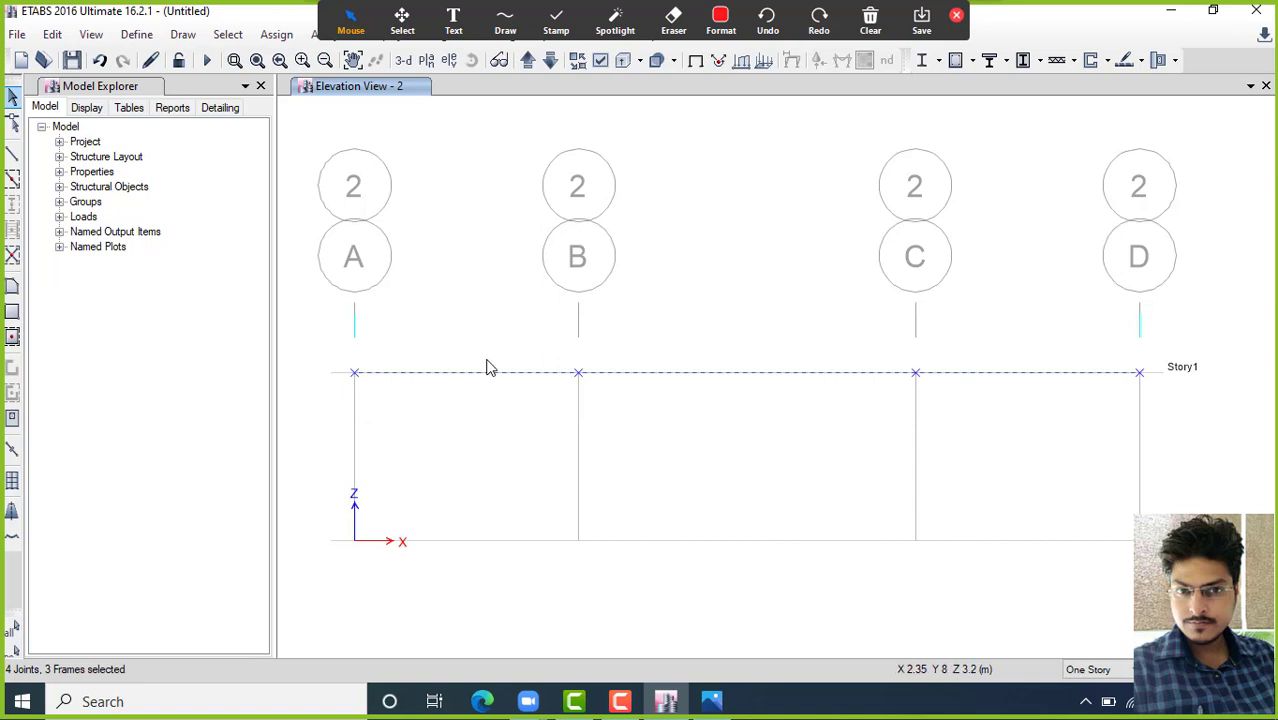
key(Escape)
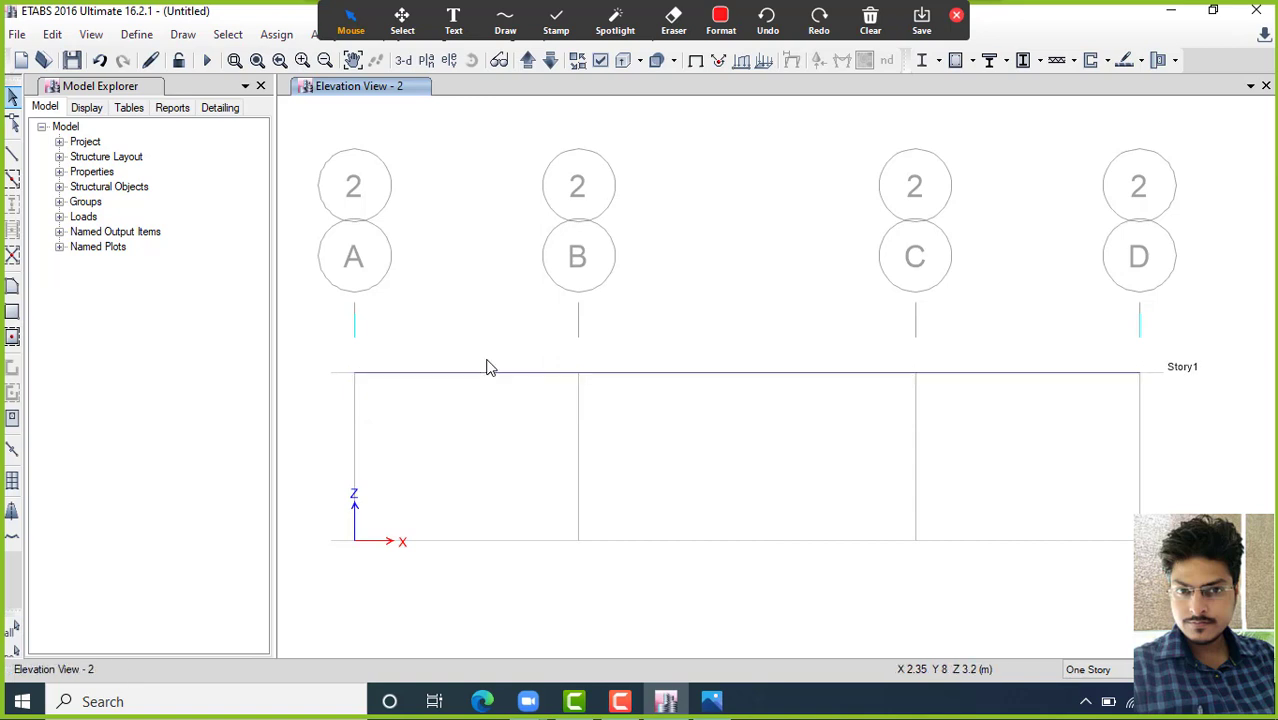
click(487, 373)
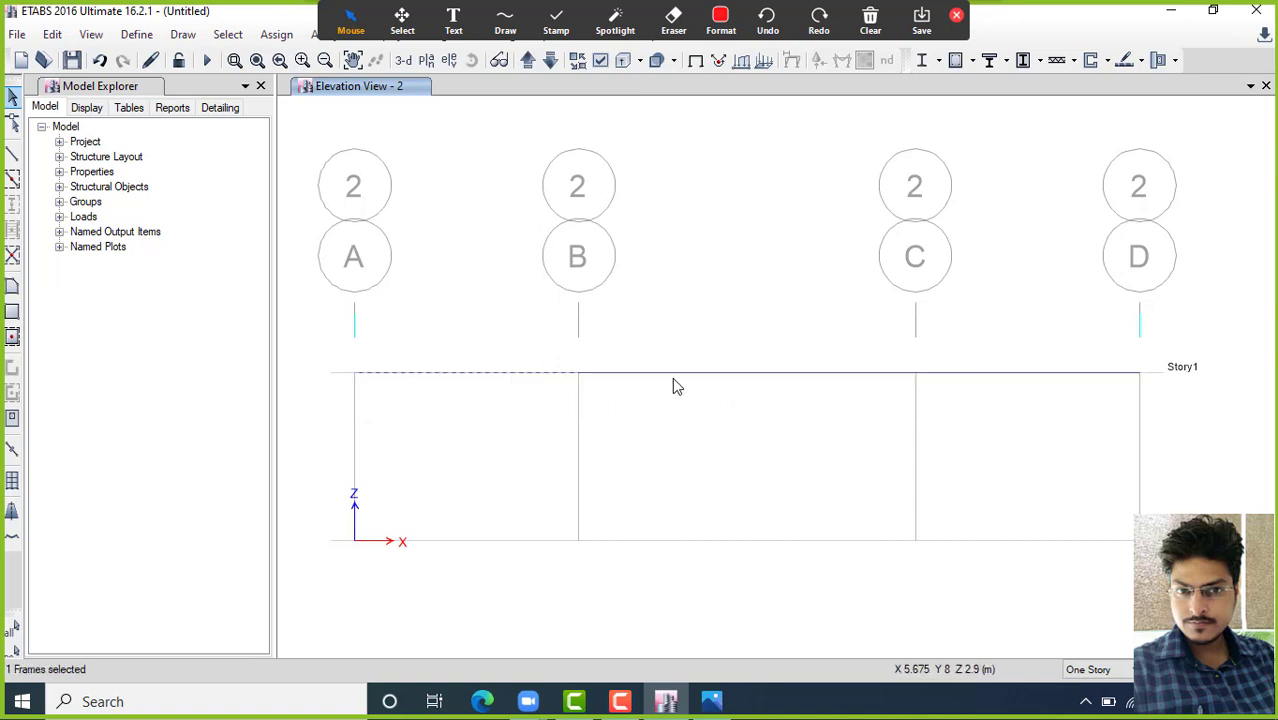
key(Escape)
Step: Assign the Beam 300 X 350 section to all three beam spans between grids A and D
click(515, 376)
click(735, 383)
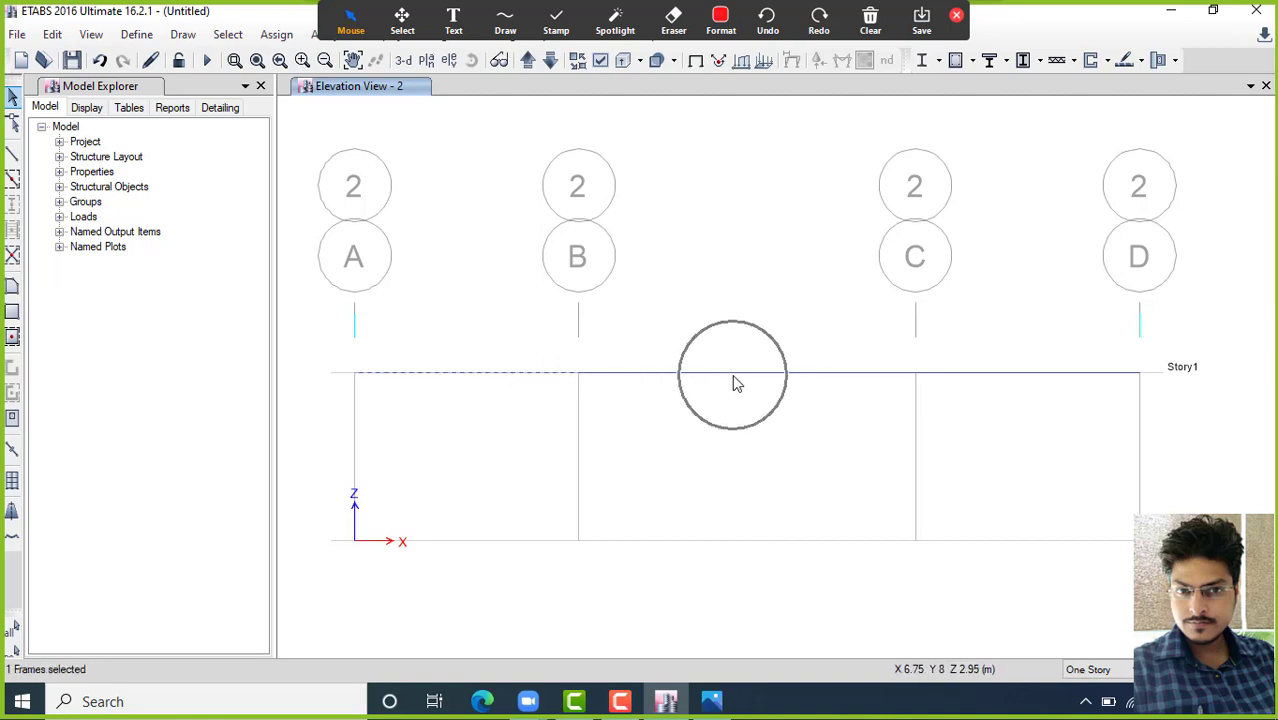
click(1009, 382)
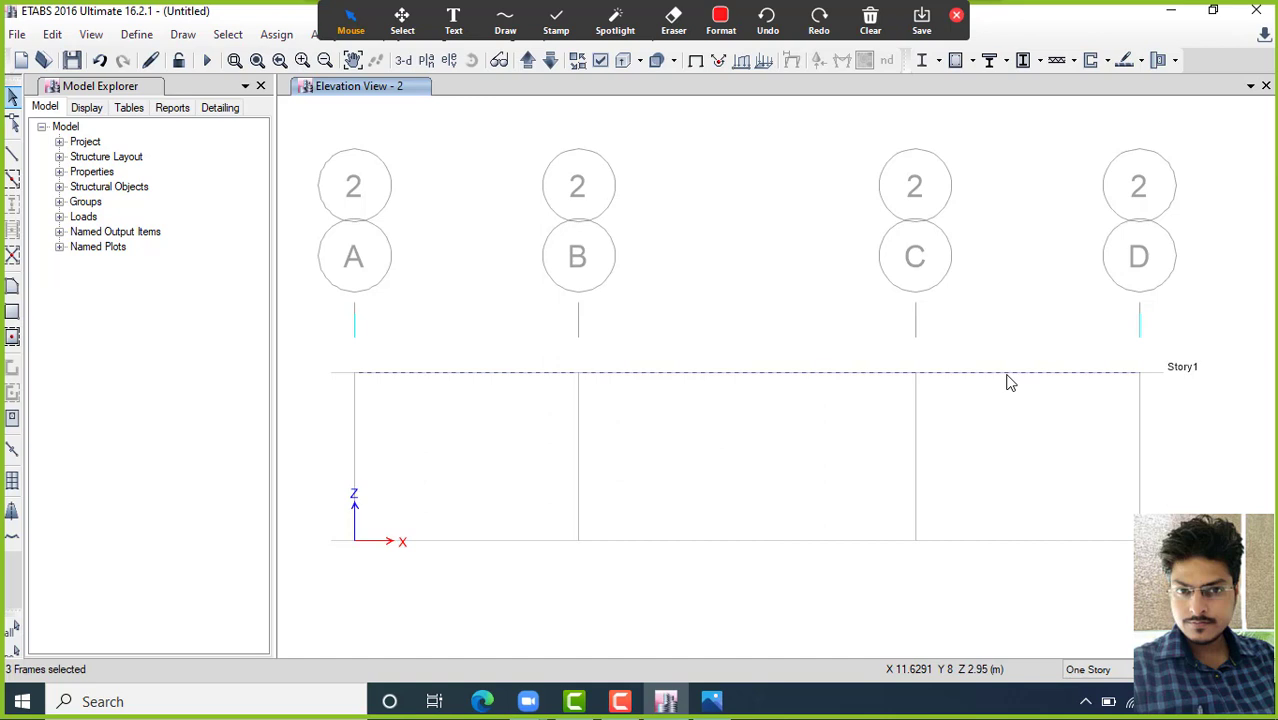
key(ctrl)
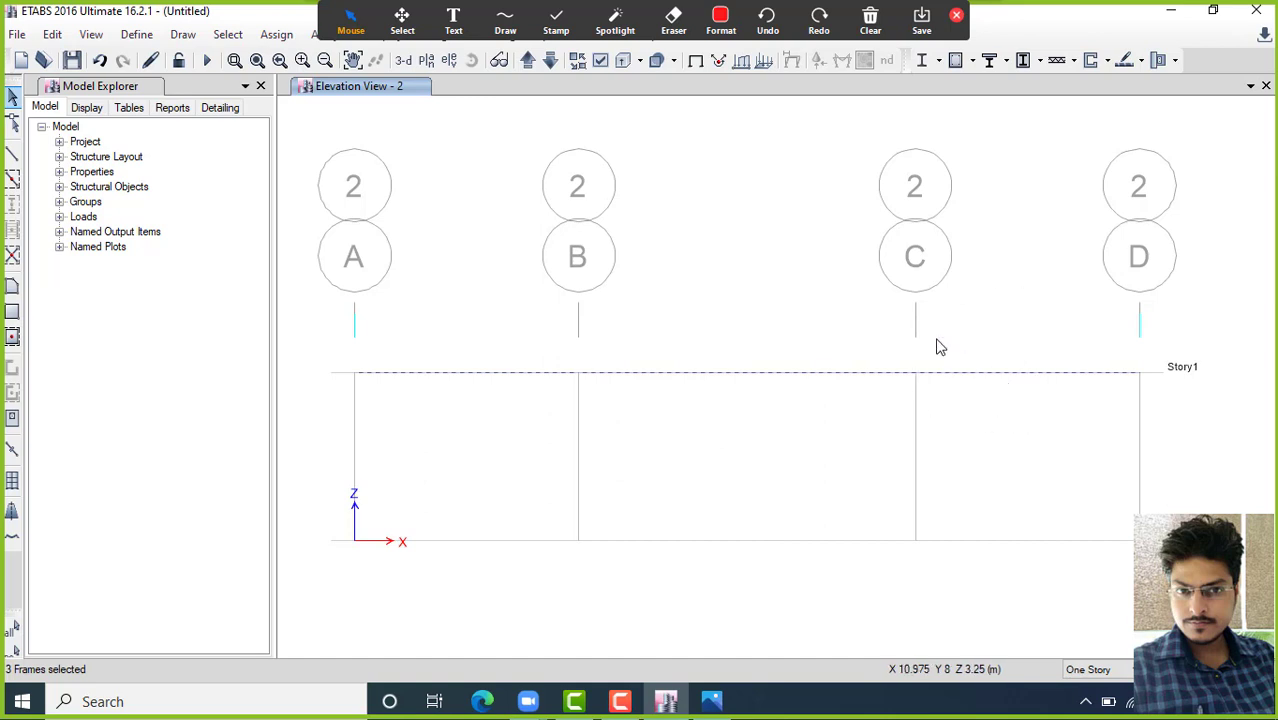
click(276, 34)
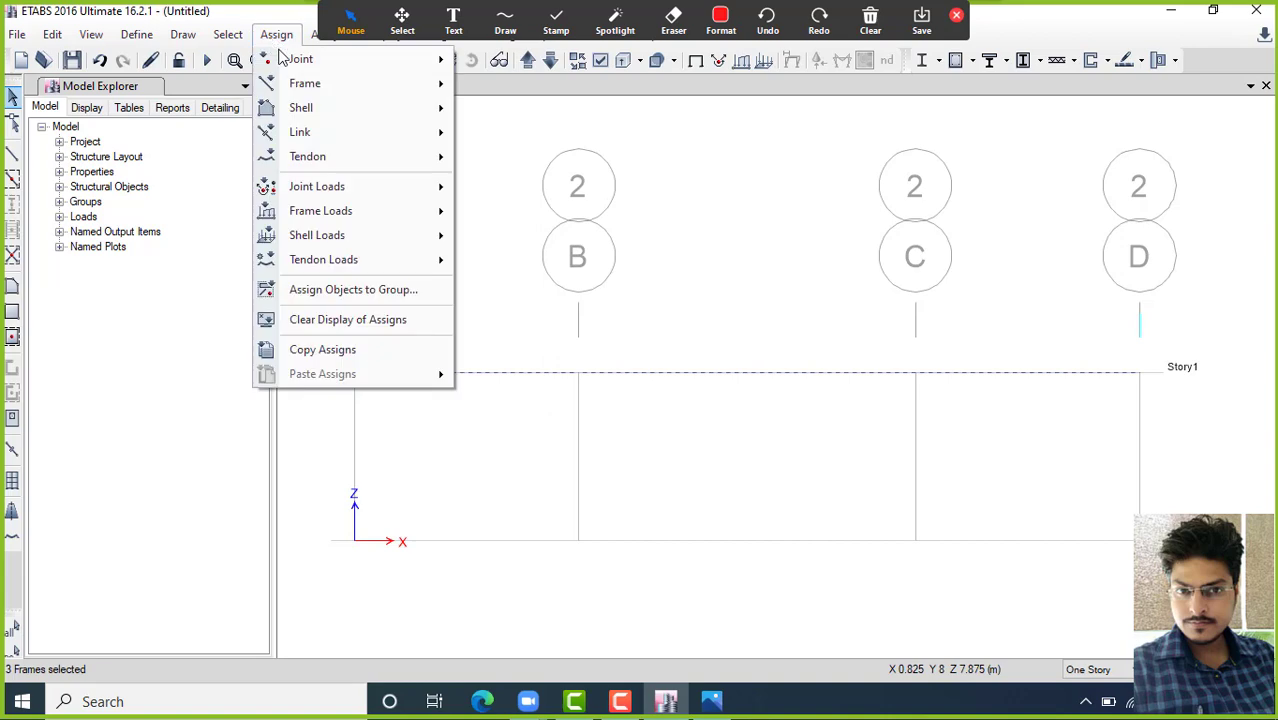
mouse_move(292, 86)
click(558, 88)
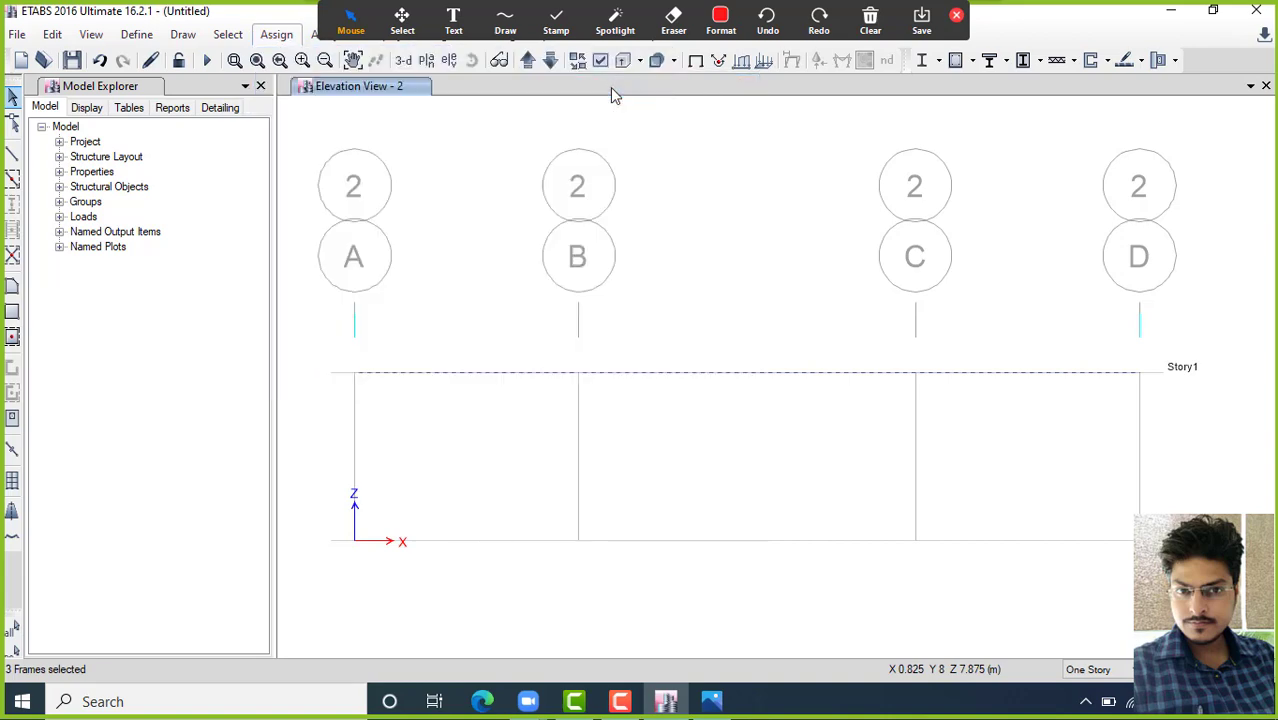
drag(593, 131, 120, 104)
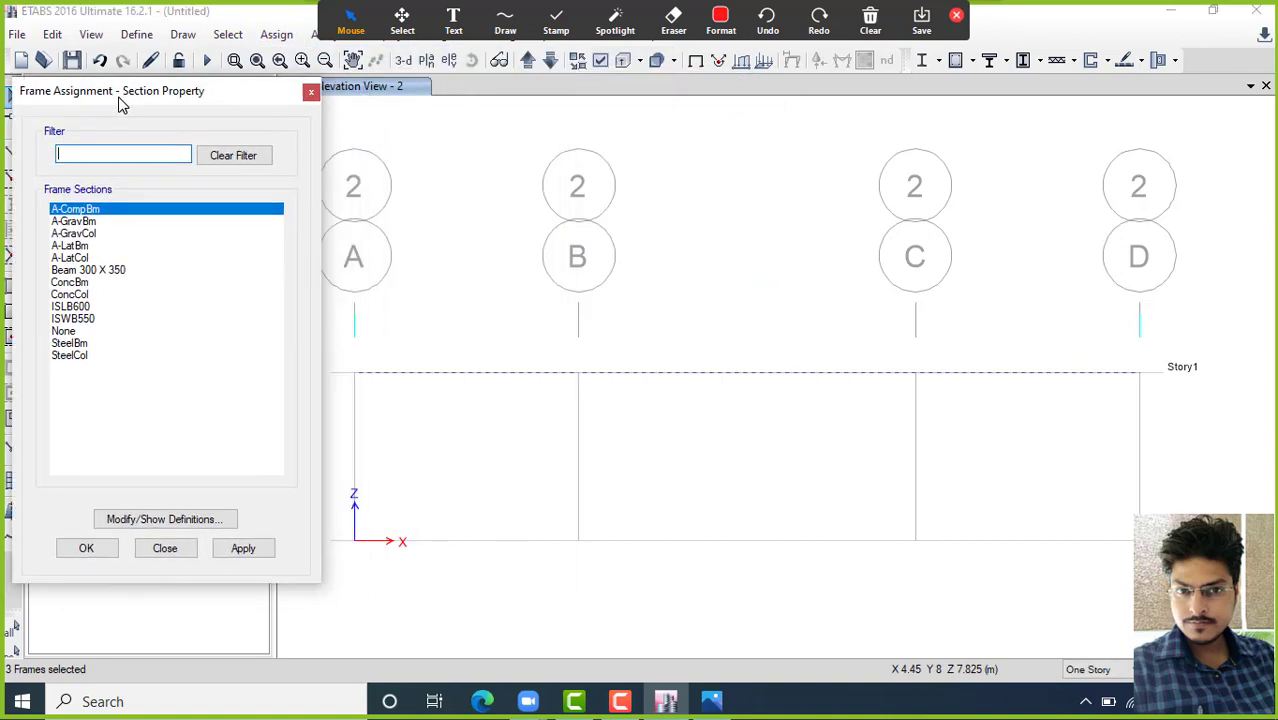
click(92, 272)
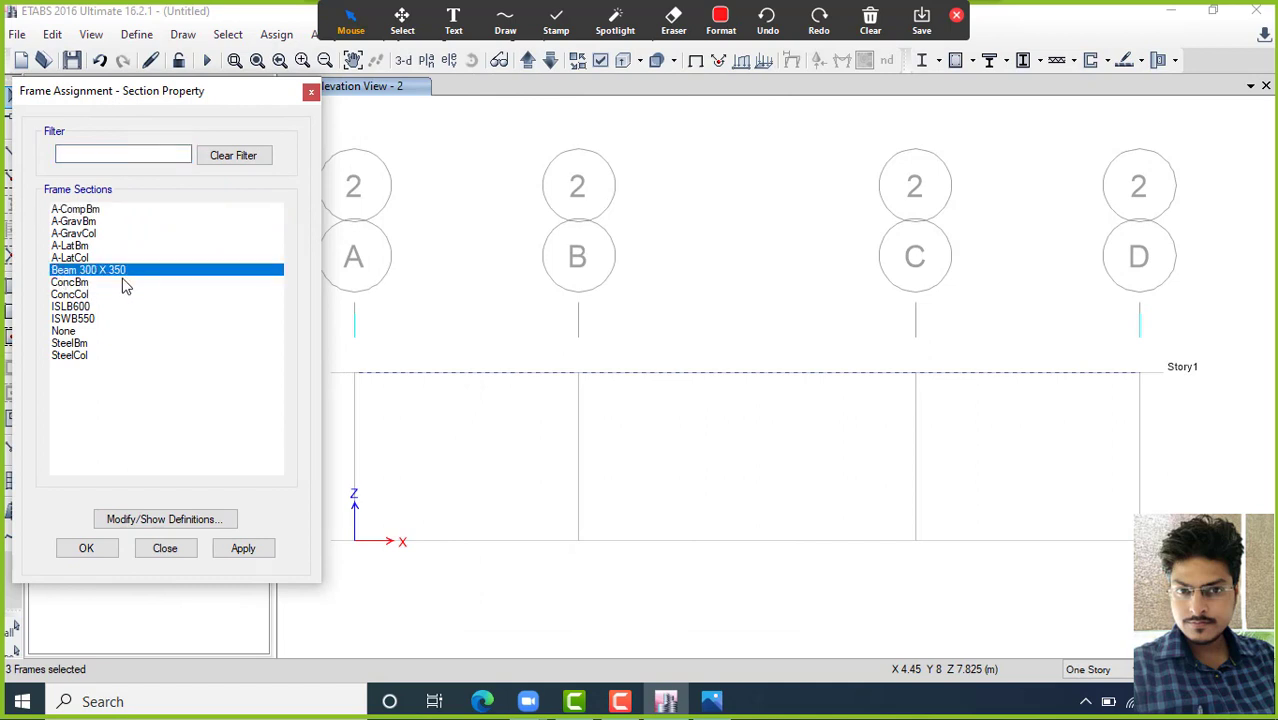
click(243, 548)
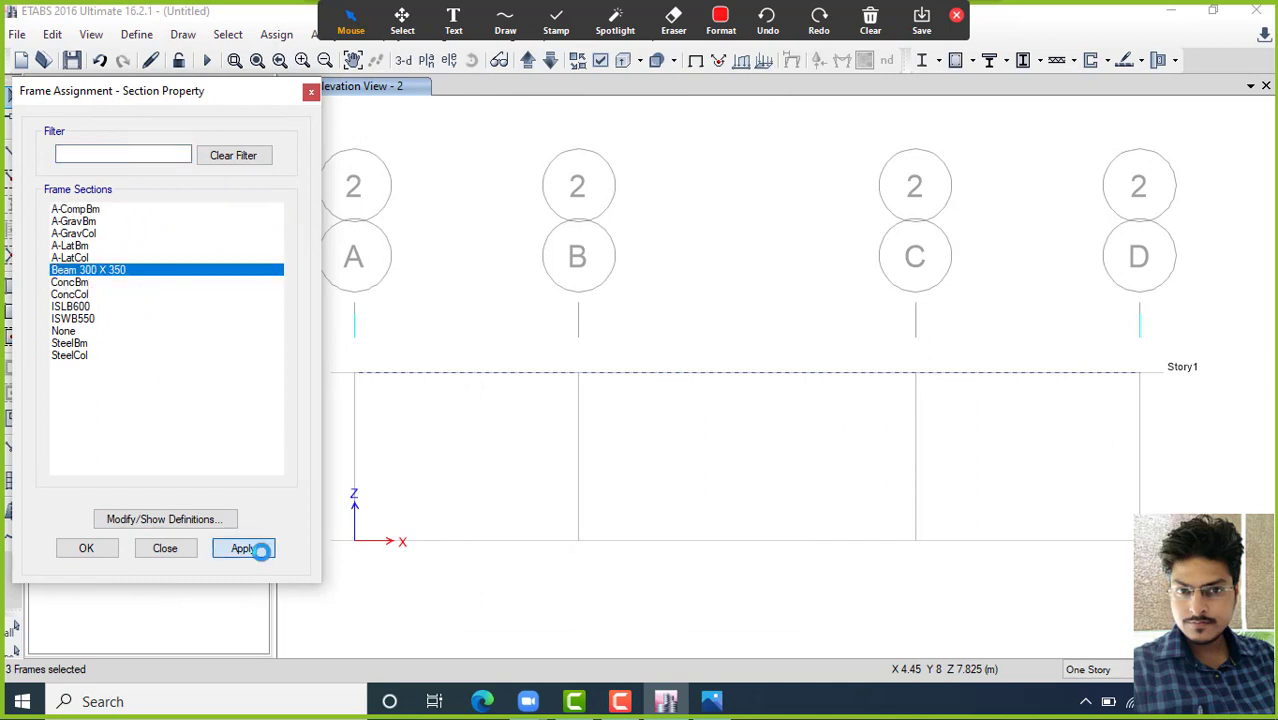
click(86, 548)
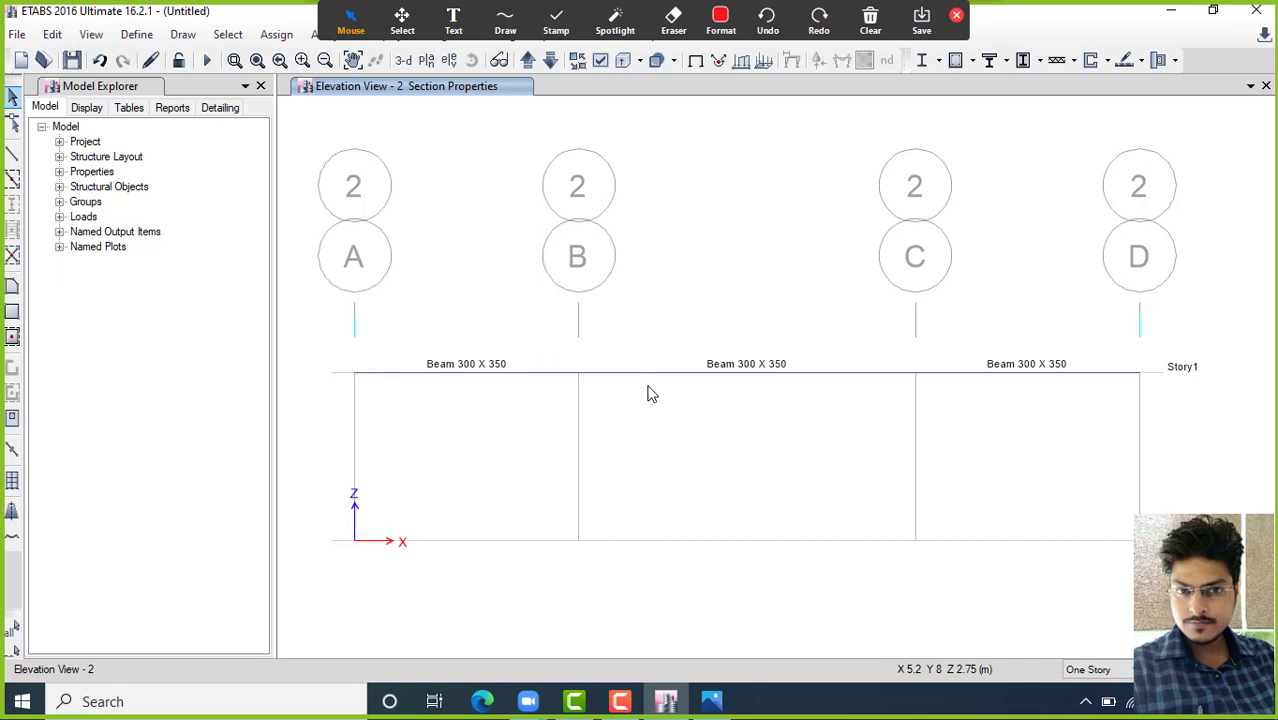
Step: Assign fixed restraints, with all translations and rotations locked, to the beam's end joints at grids A and D
click(348, 382)
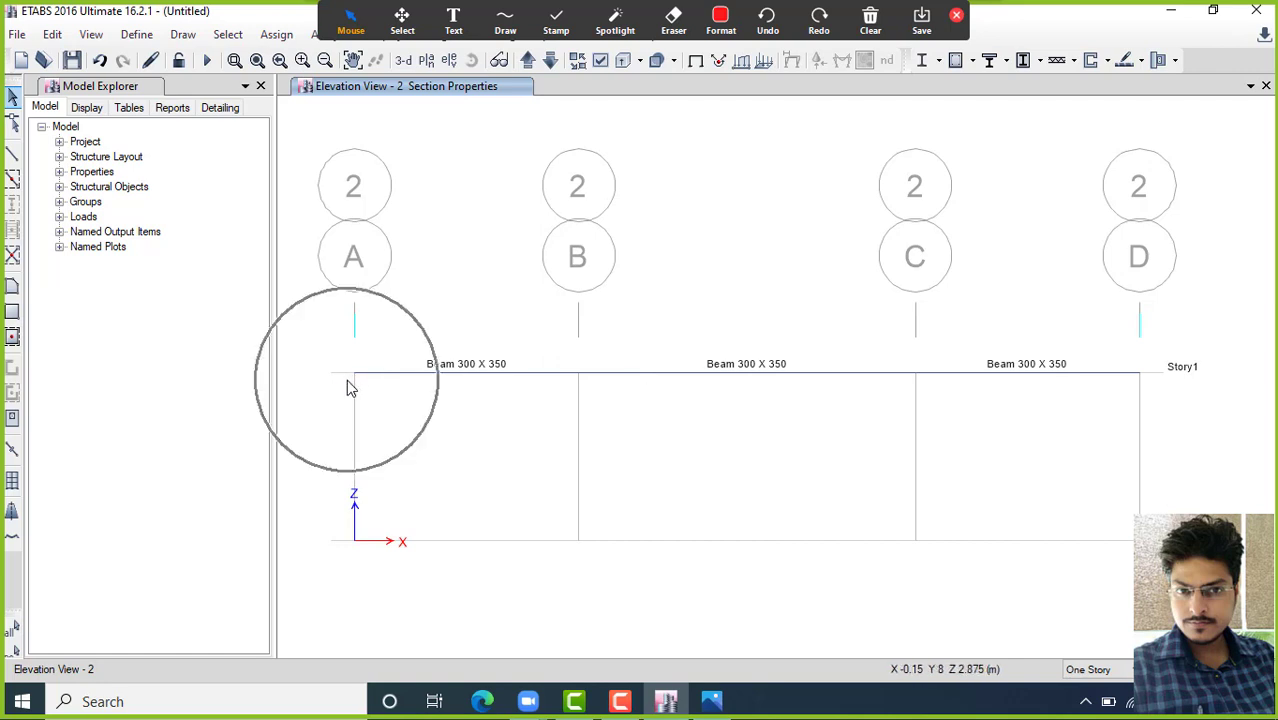
click(1156, 393)
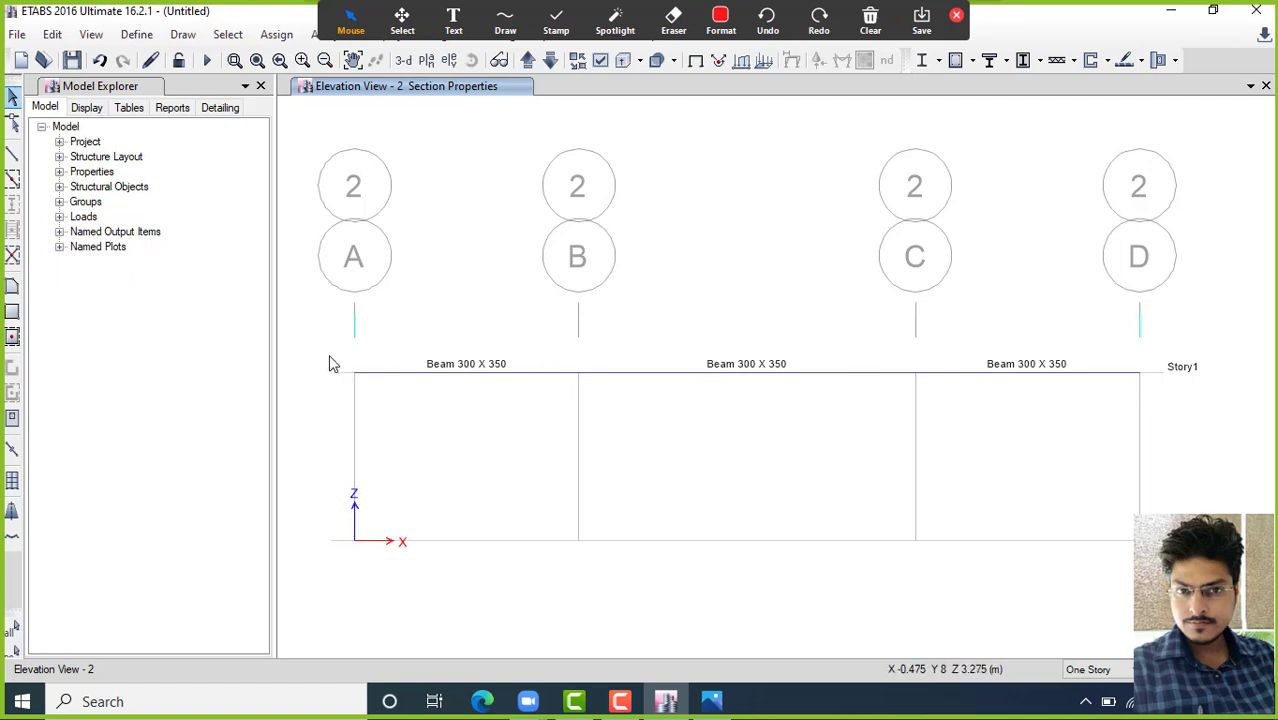
drag(328, 356, 363, 385)
drag(1128, 357, 1175, 392)
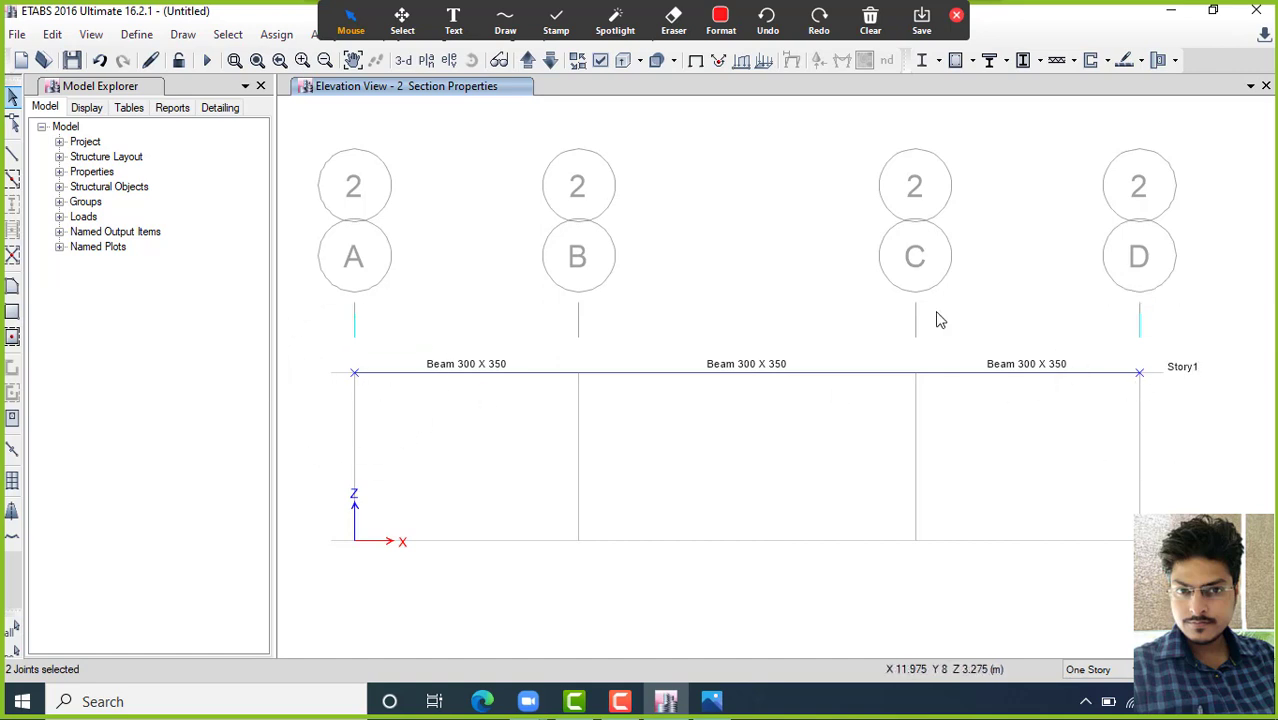
click(276, 35)
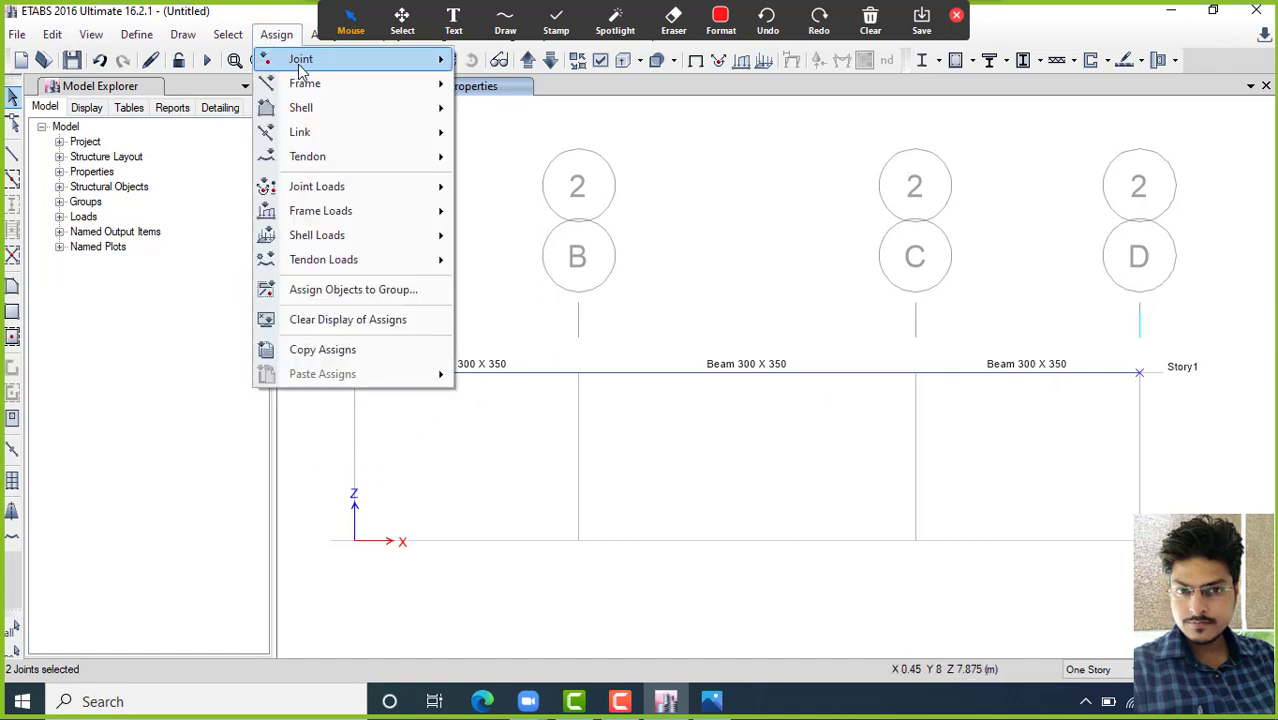
mouse_move(304, 64)
click(516, 62)
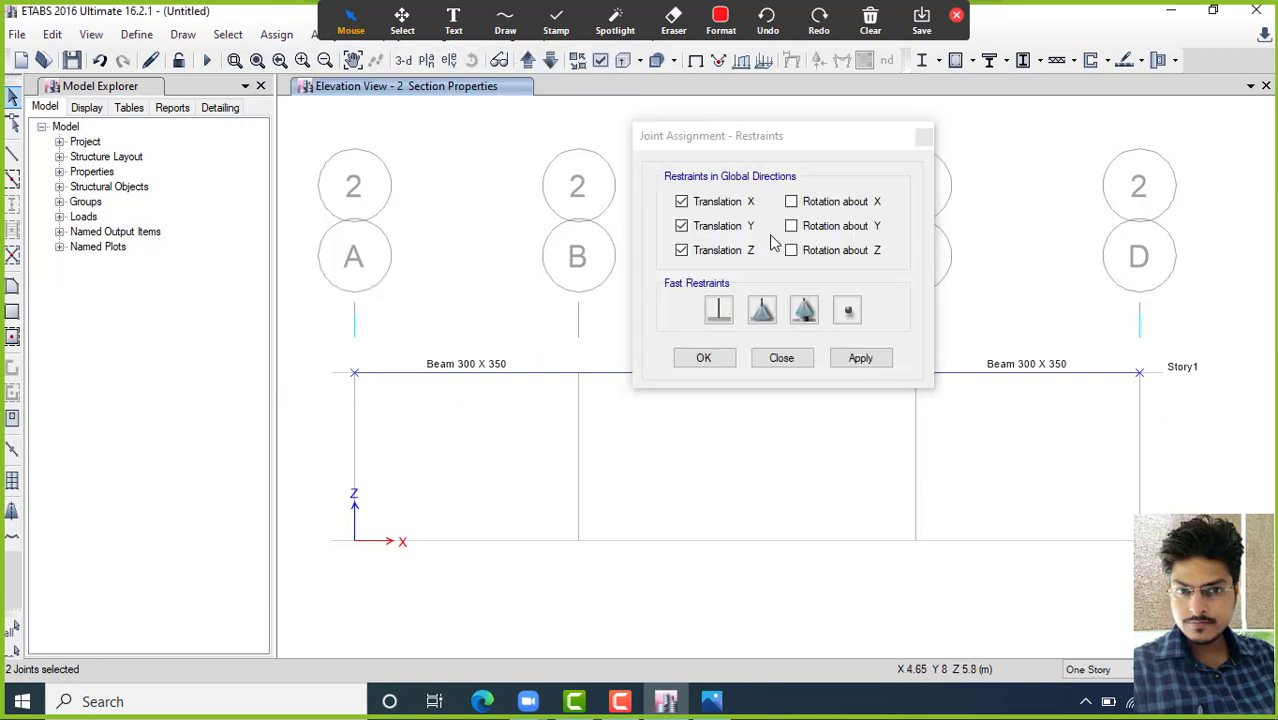
click(718, 311)
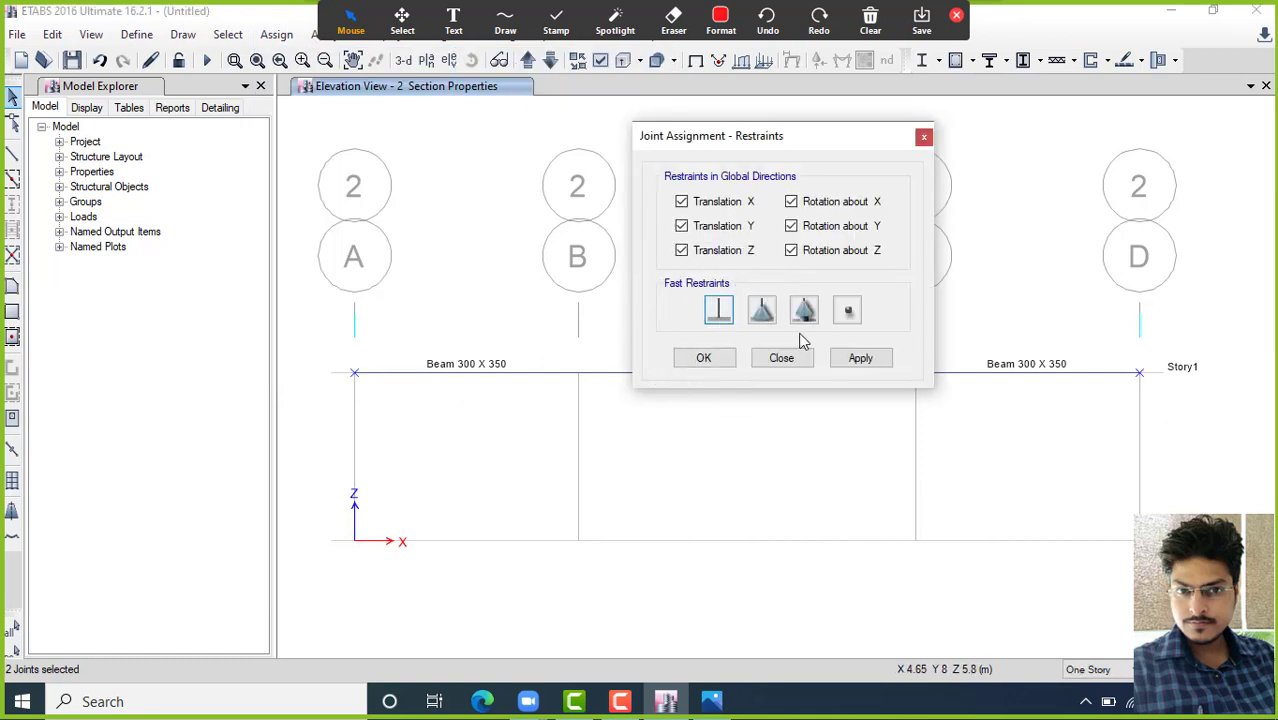
click(860, 358)
click(704, 358)
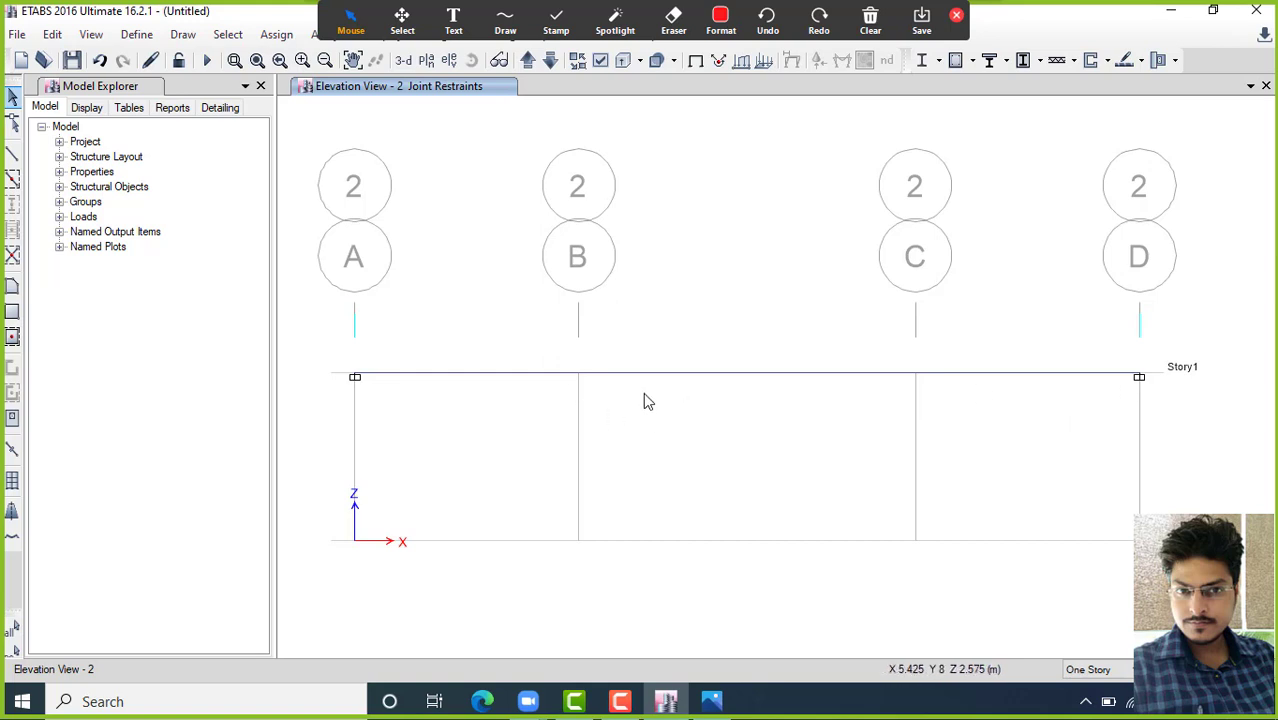
Step: Assign roller restraints, with only Translation Z locked, to the beam's intermediate joints at grids B and C
click(584, 381)
click(921, 382)
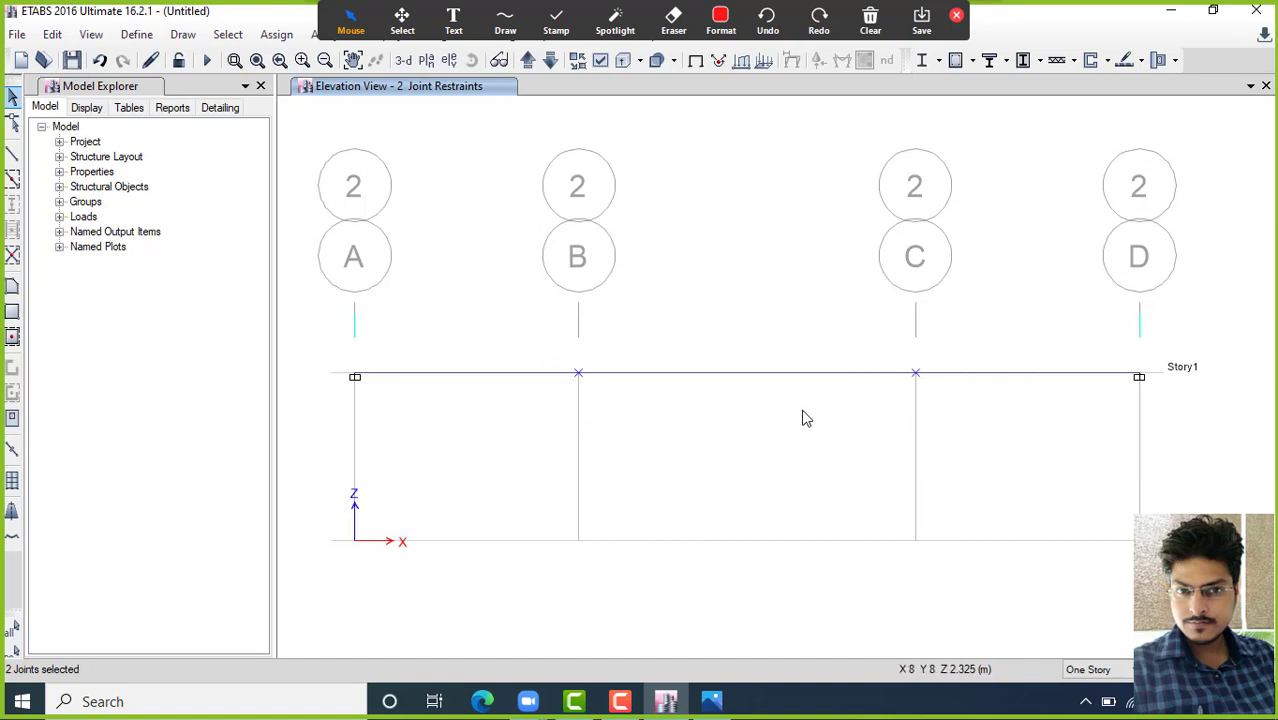
click(276, 36)
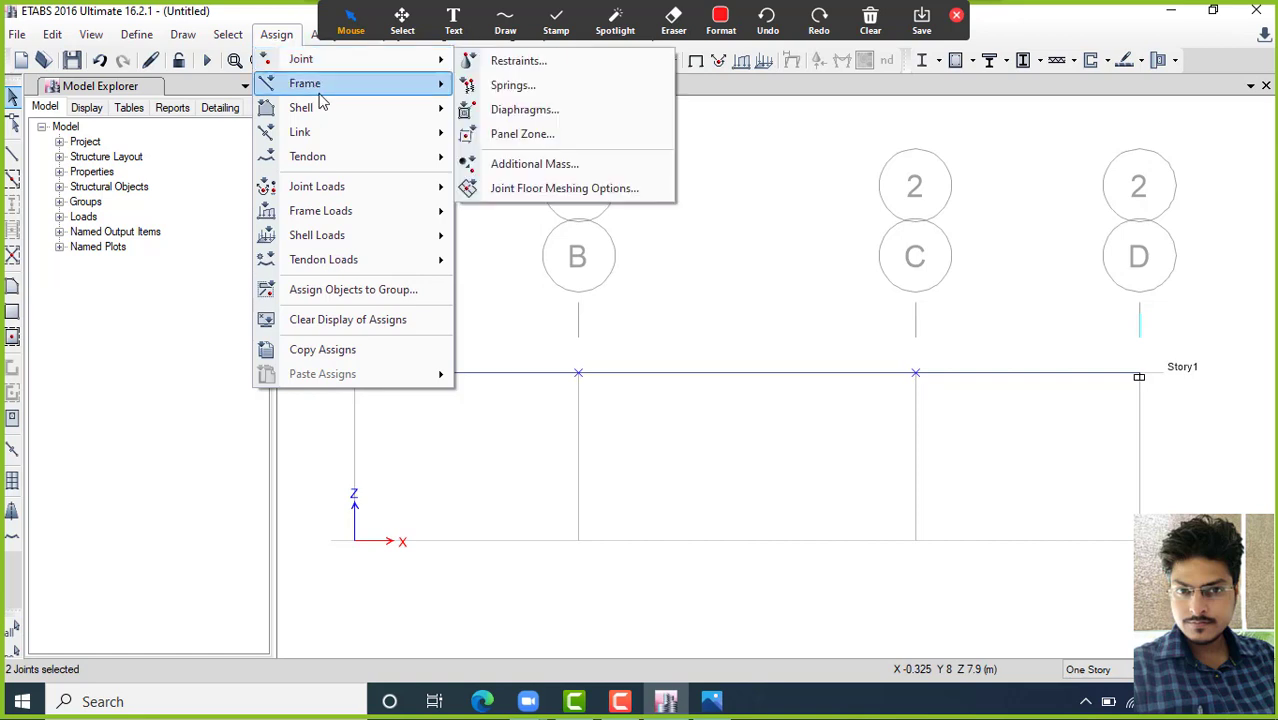
mouse_move(359, 62)
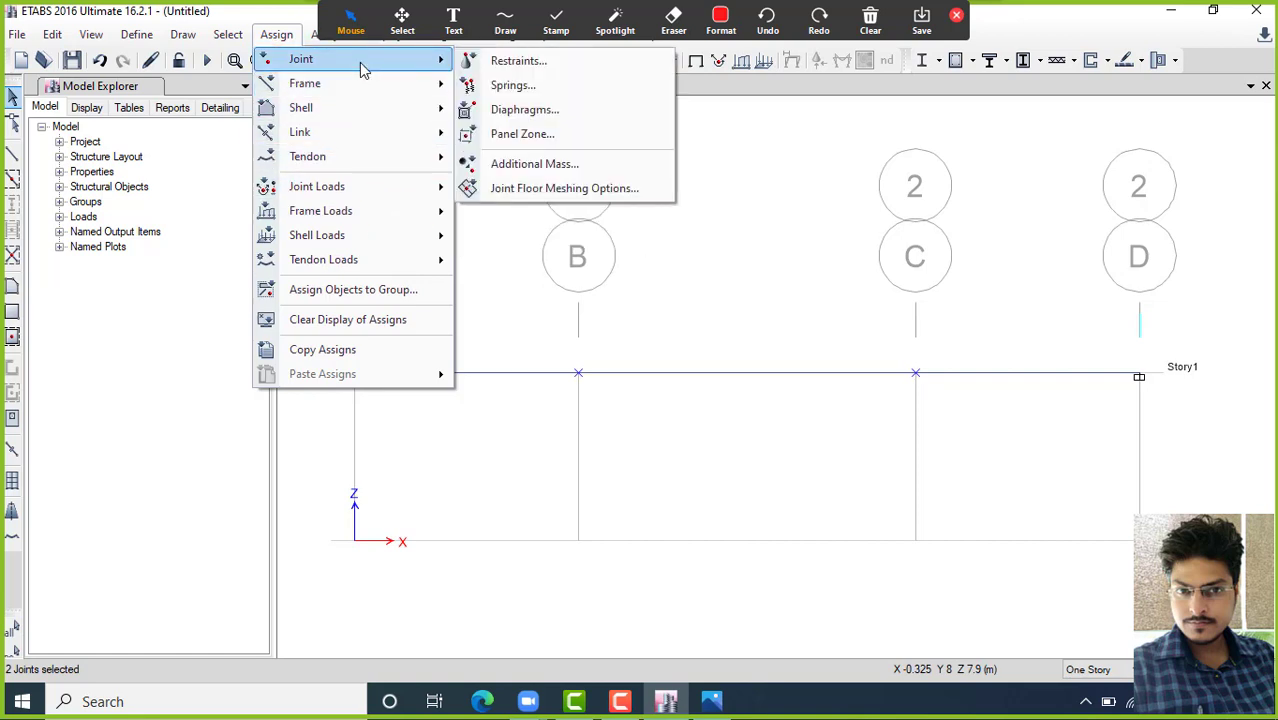
click(508, 62)
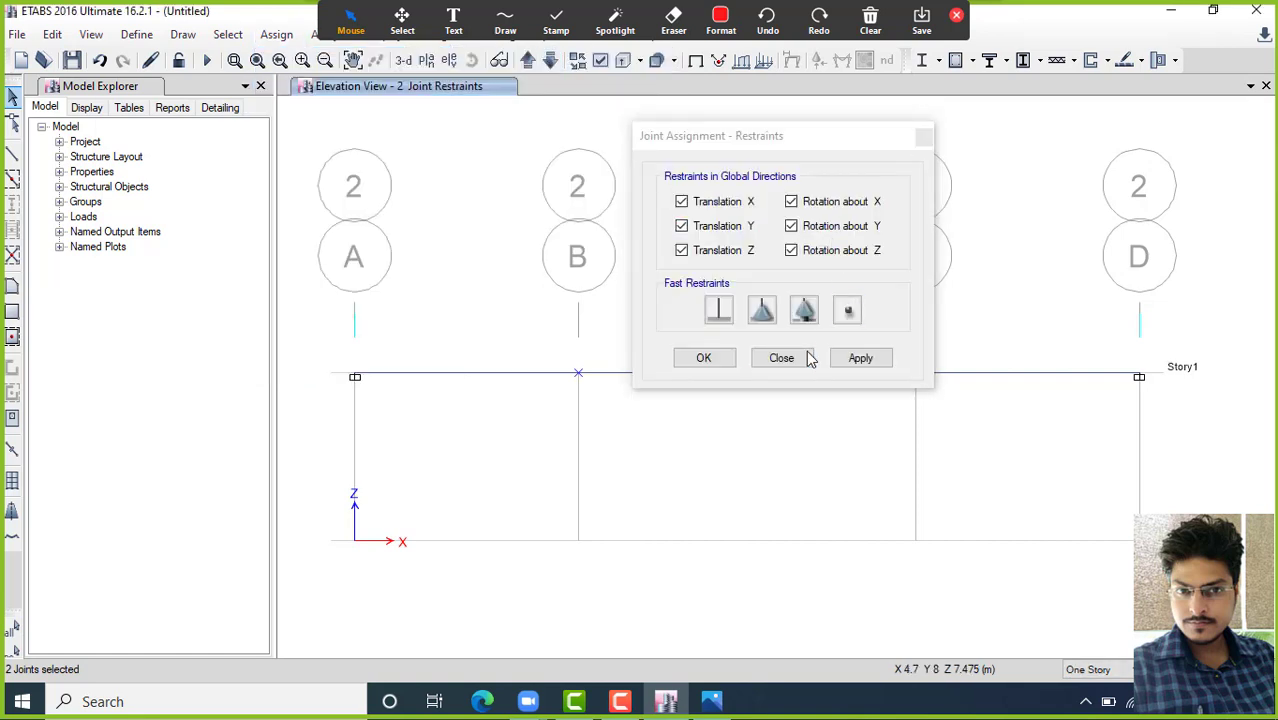
click(805, 314)
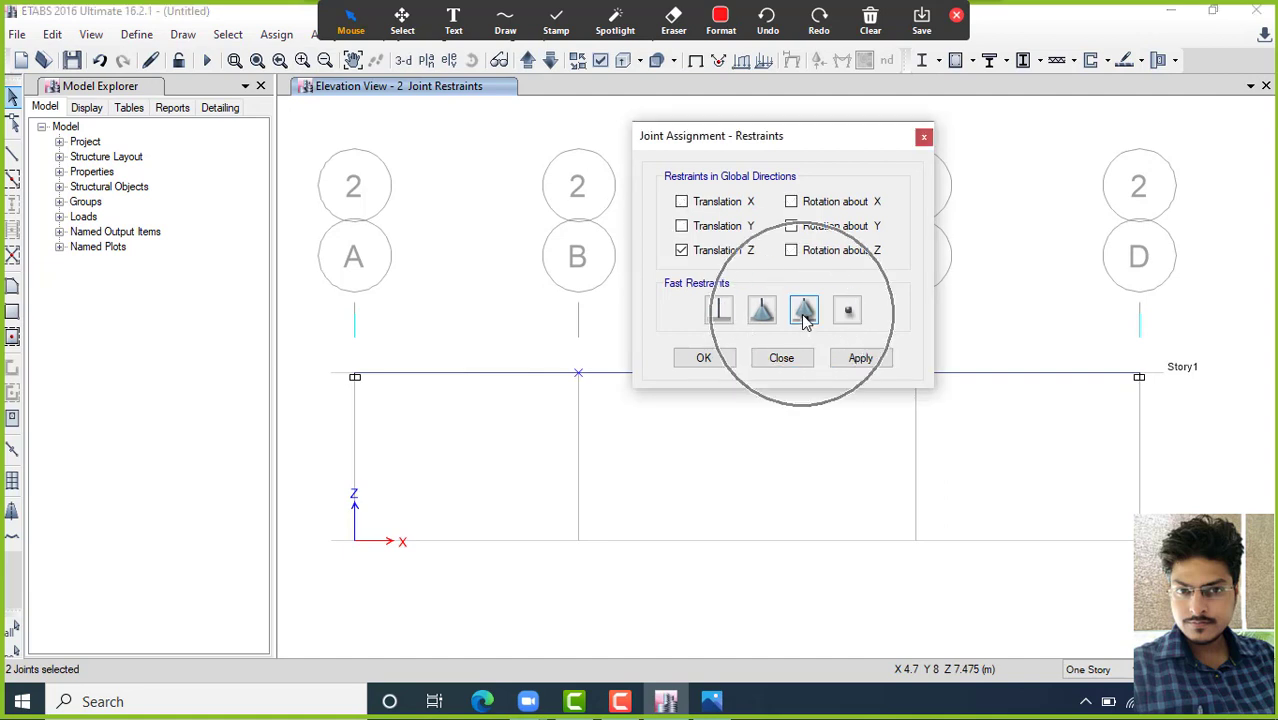
click(860, 358)
click(703, 362)
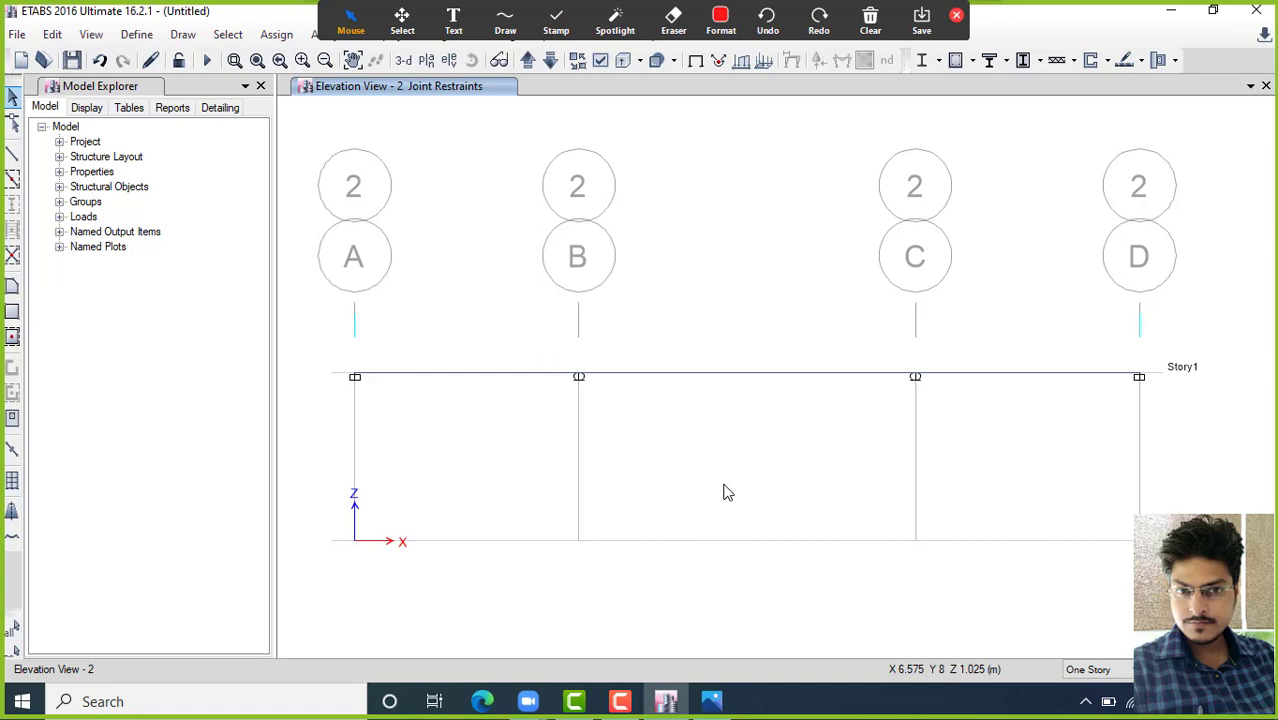
Step: Check the reference beam diagram and assign a 3 kN/m uniform Dead gravity load to beam span A–B
click(714, 702)
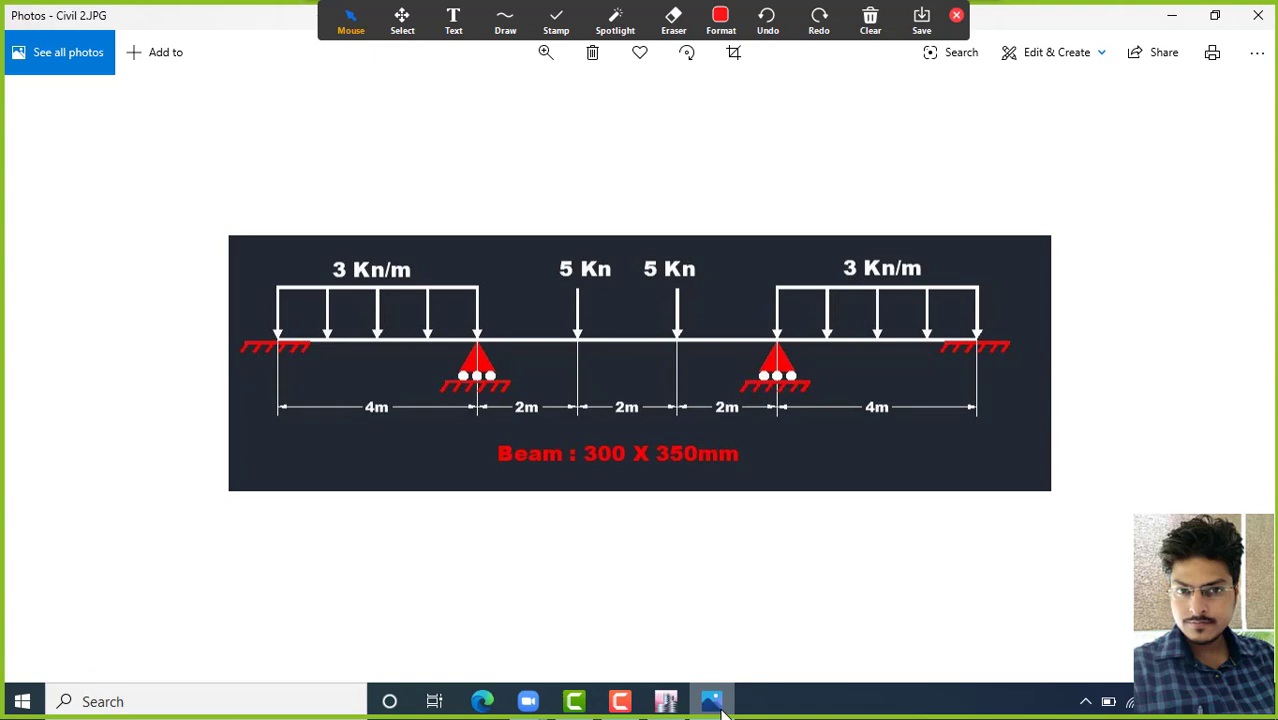
click(714, 702)
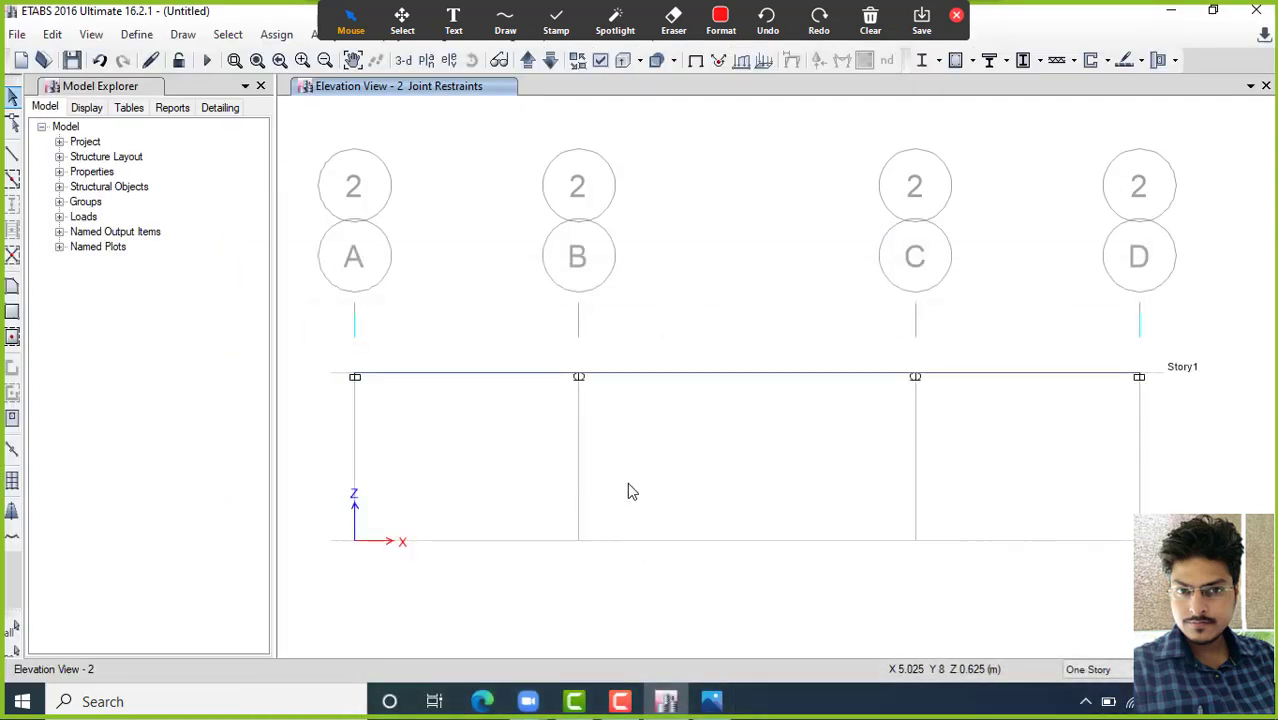
click(489, 374)
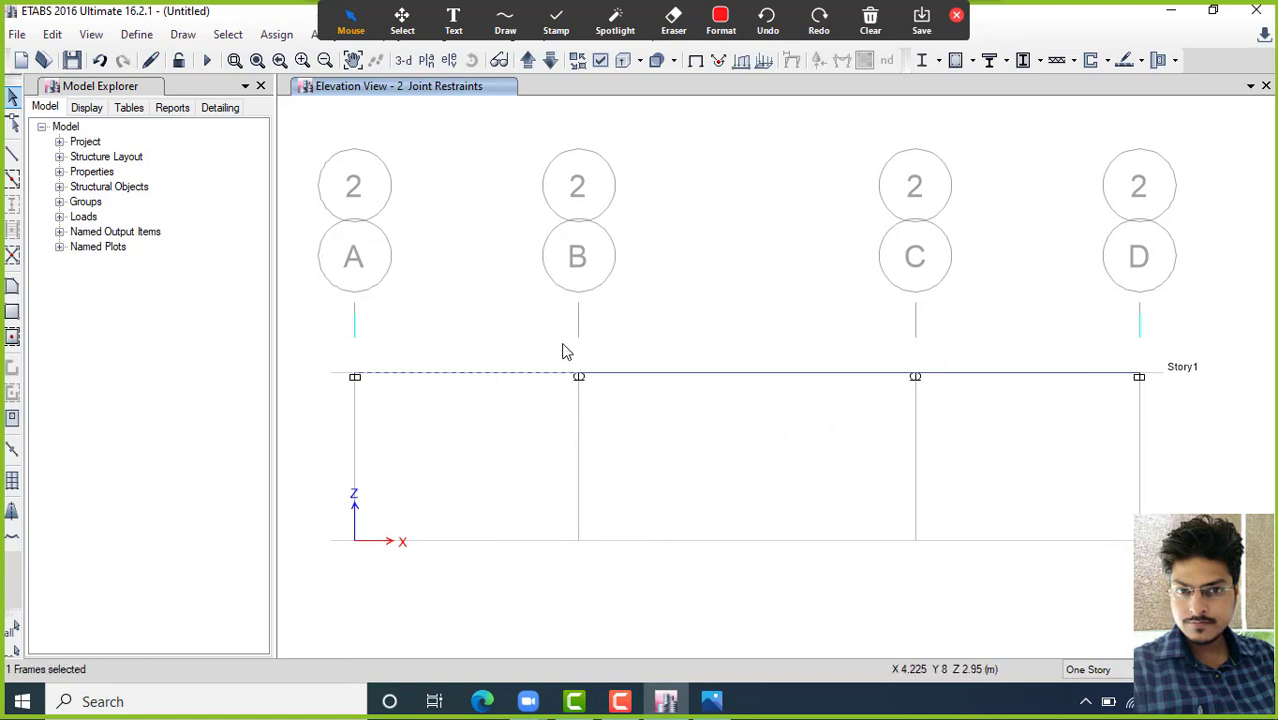
click(276, 35)
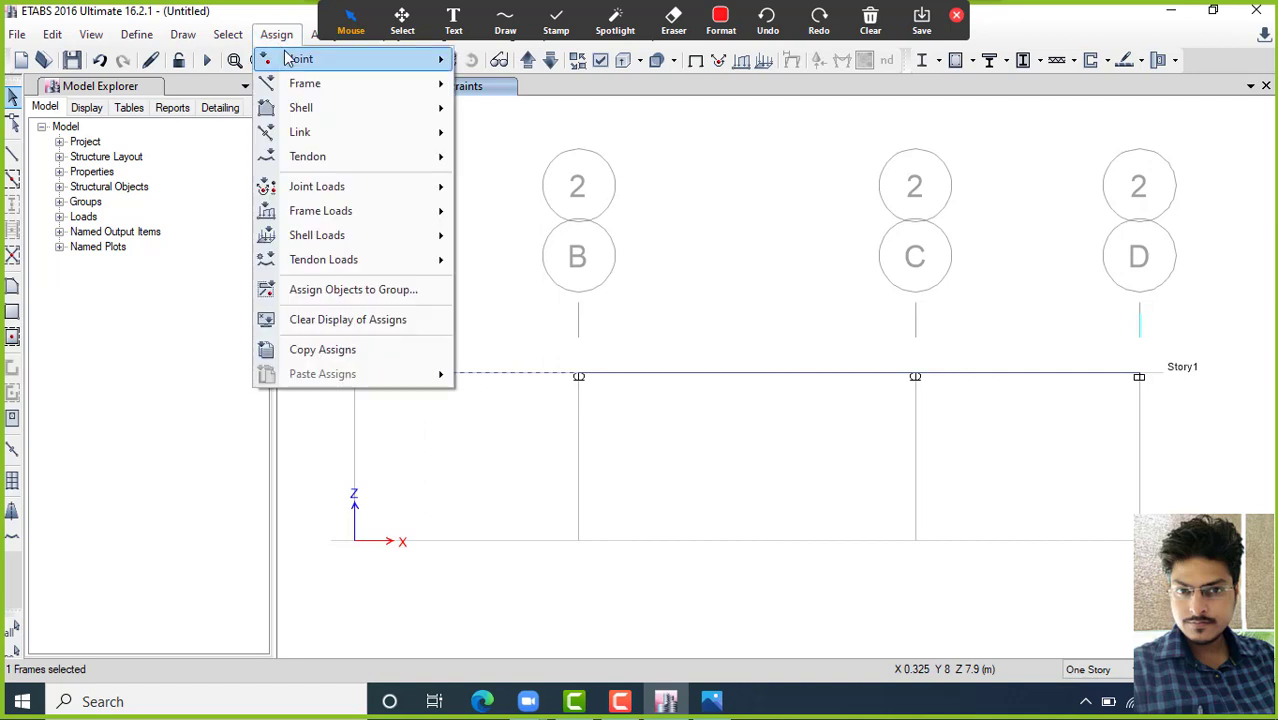
mouse_move(371, 216)
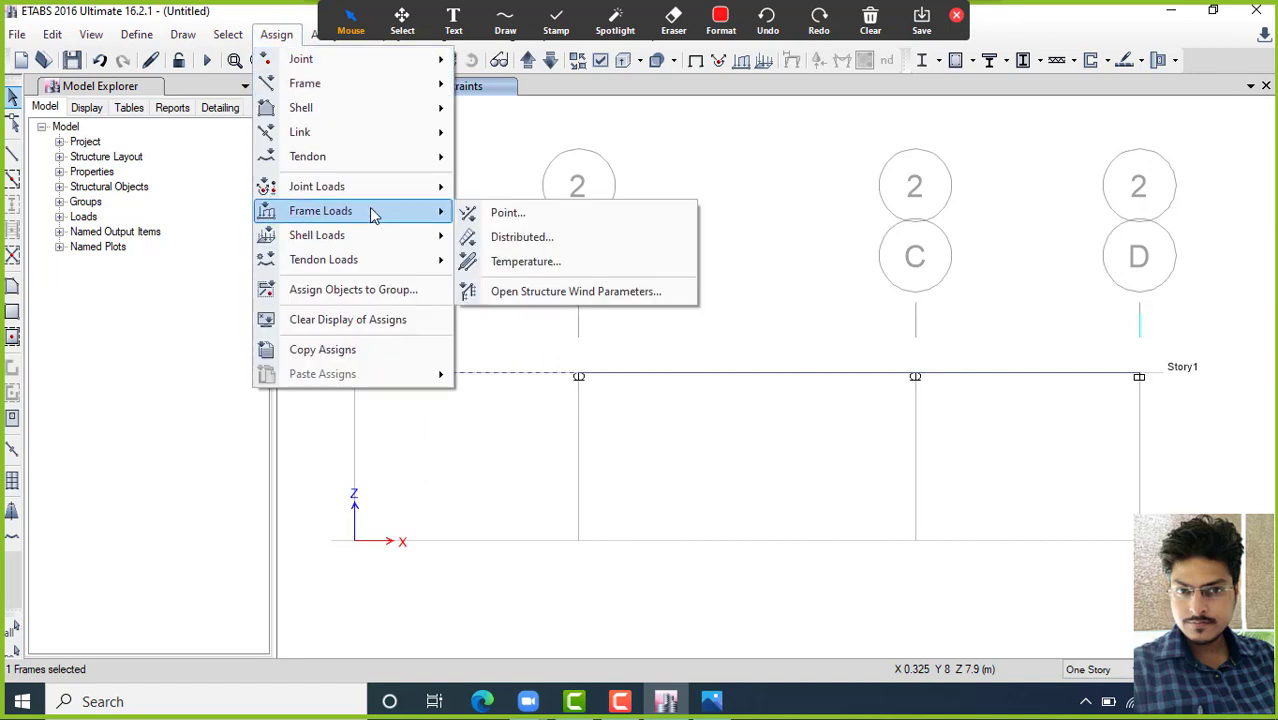
click(528, 238)
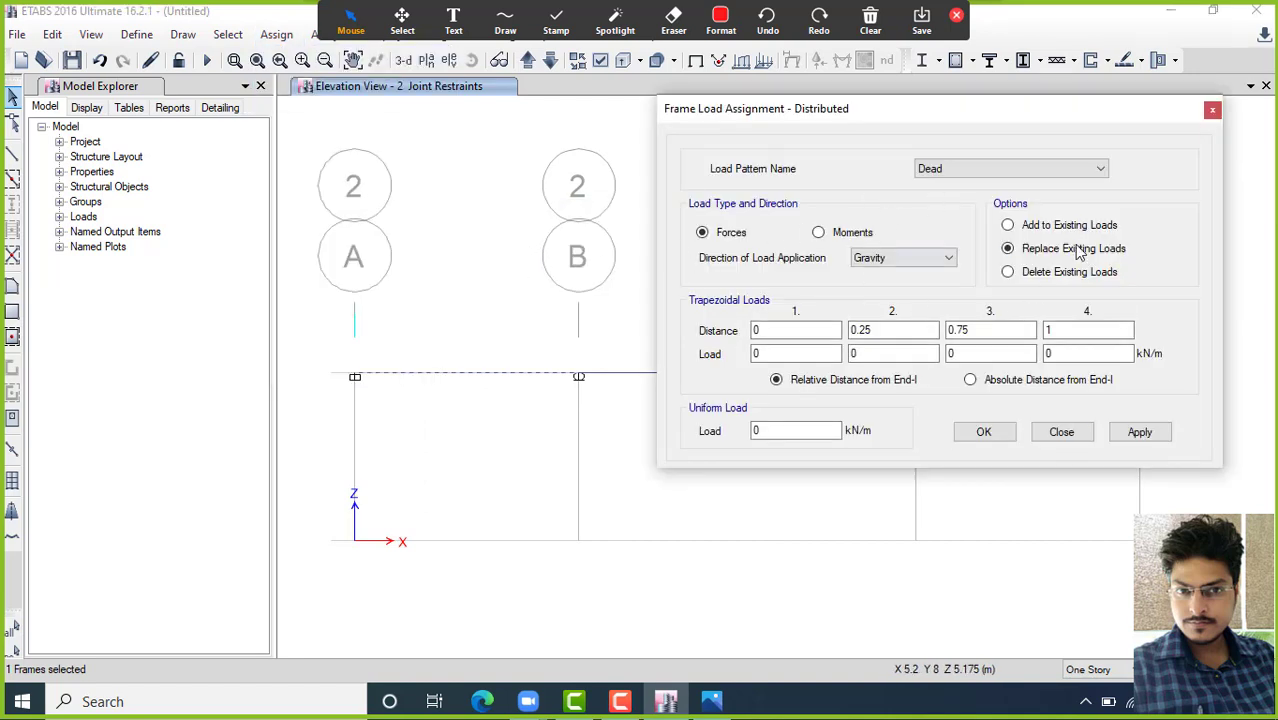
drag(783, 430, 699, 421)
text(3.)
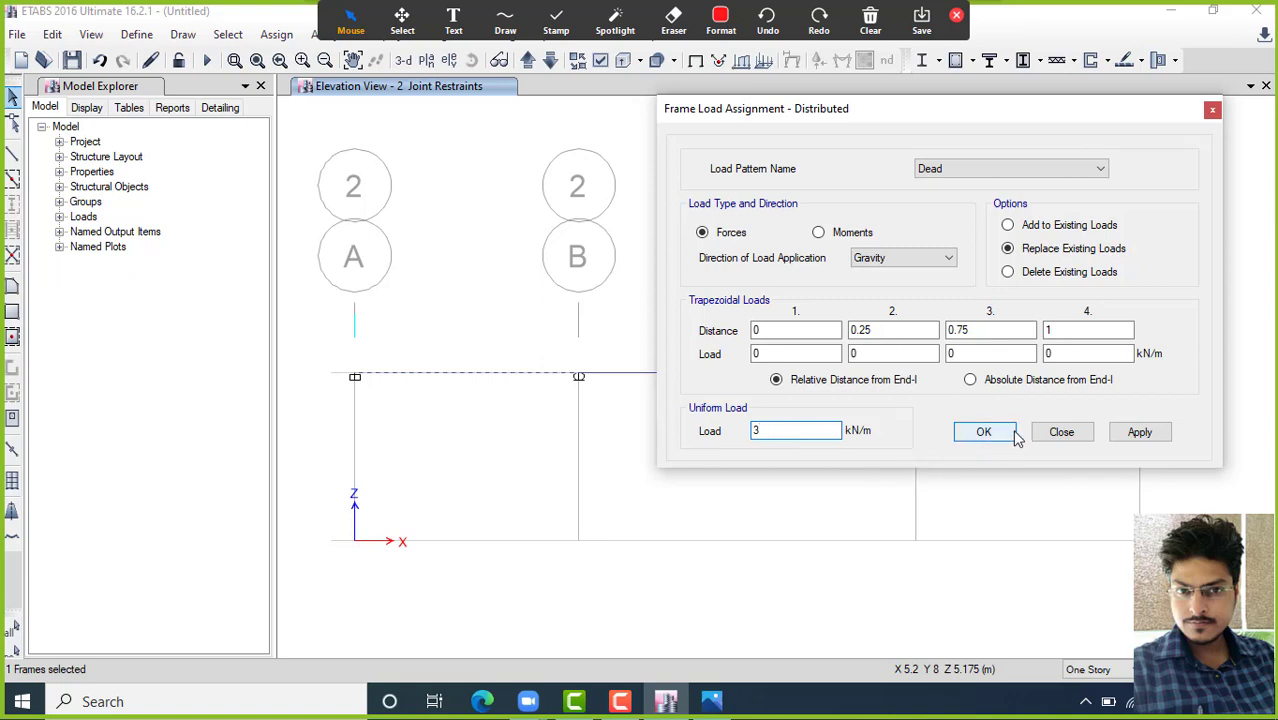
click(1141, 432)
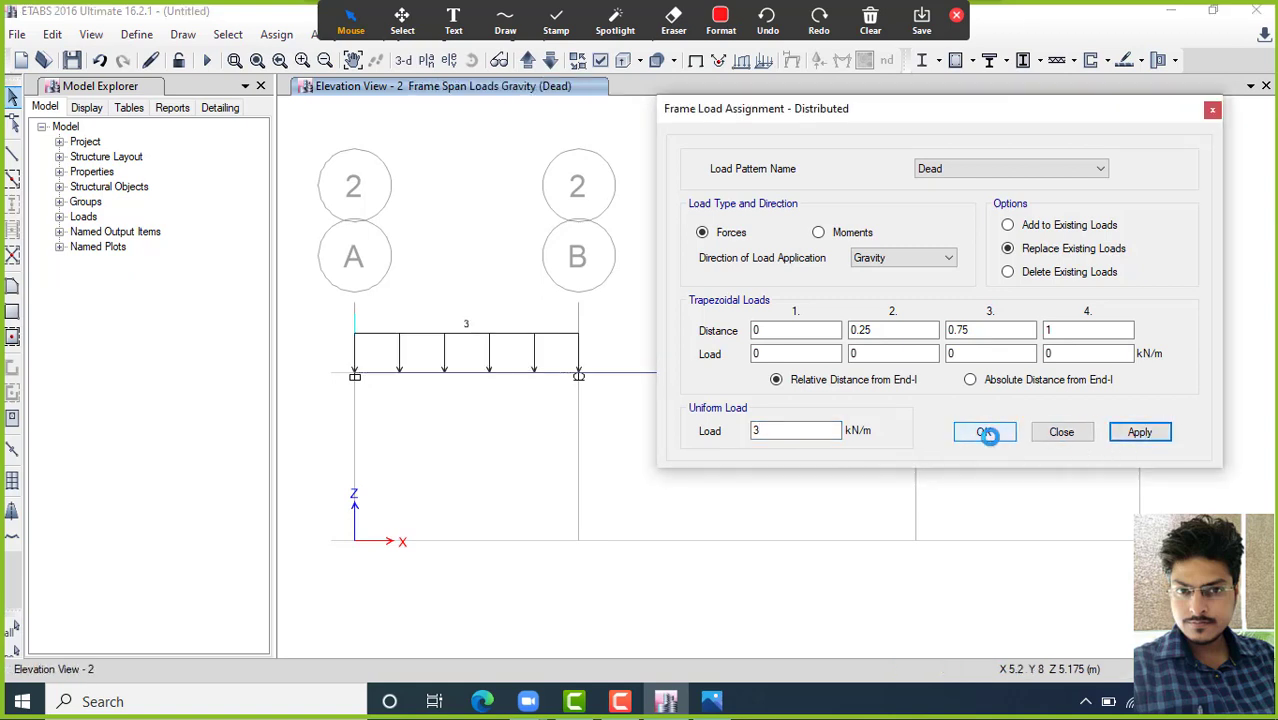
click(984, 431)
Step: Assign a 3 kN/m uniform Dead gravity load to beam span C–D
click(1001, 374)
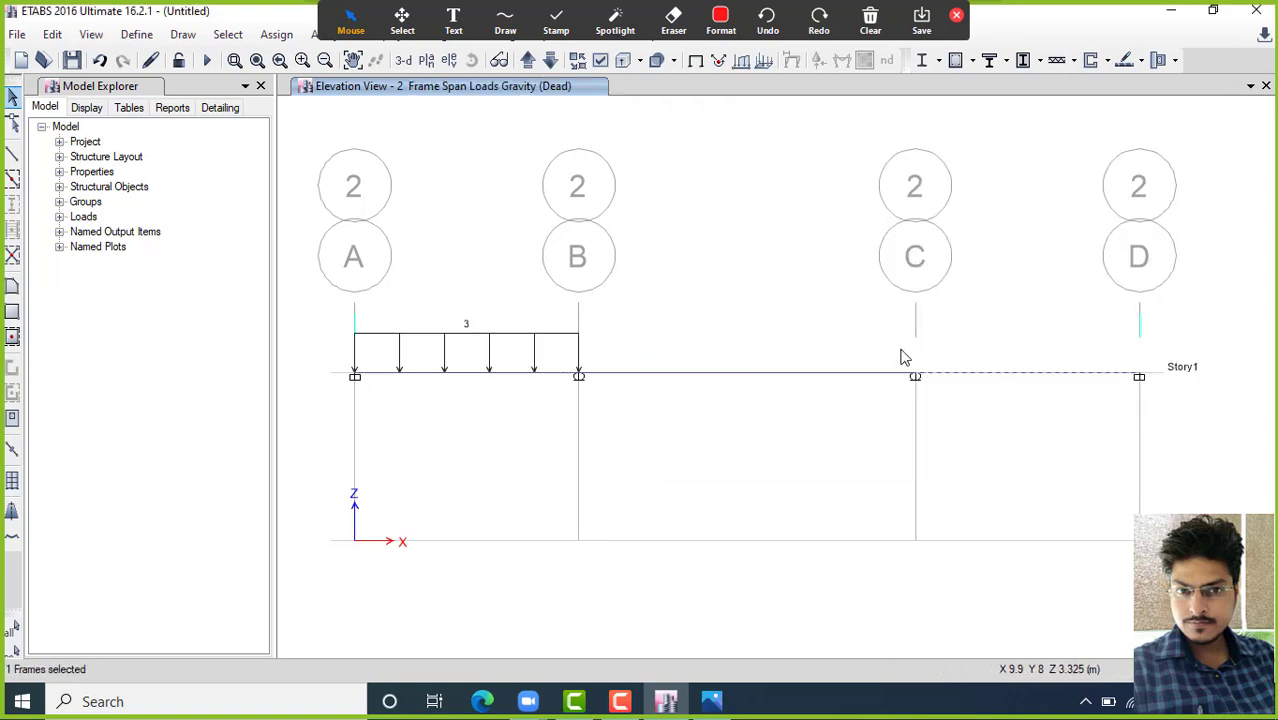
click(277, 34)
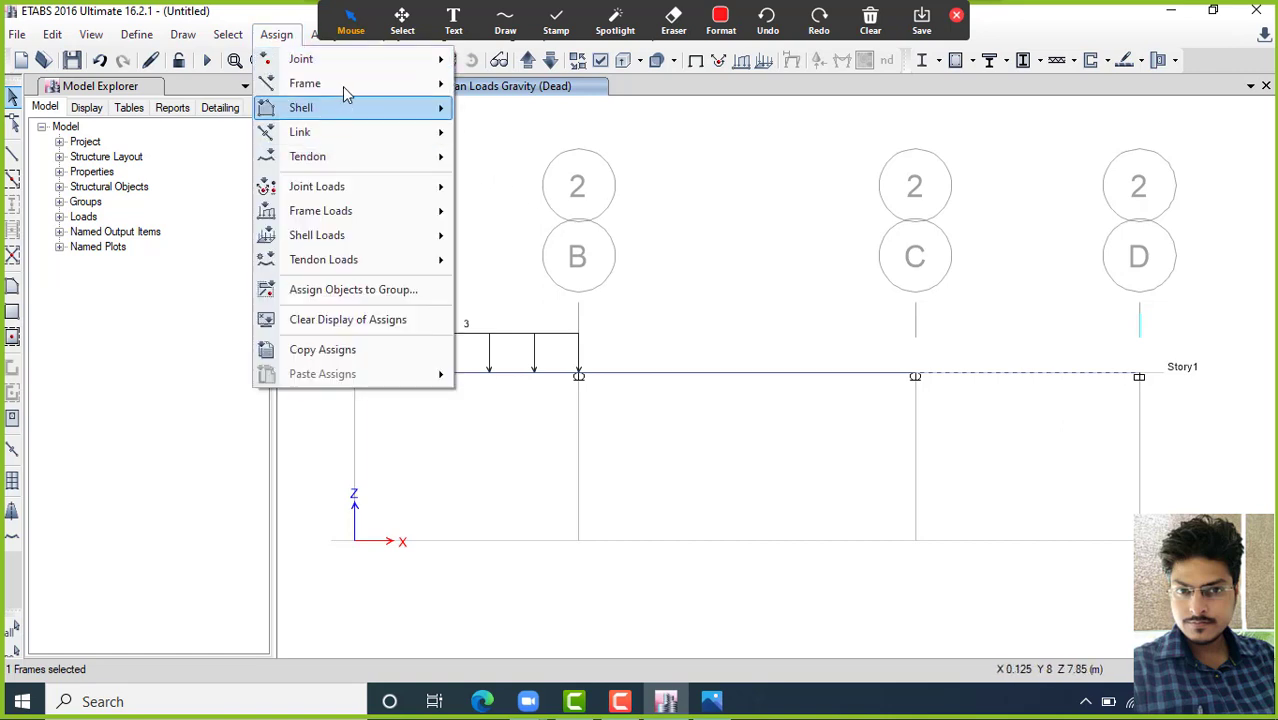
mouse_move(345, 83)
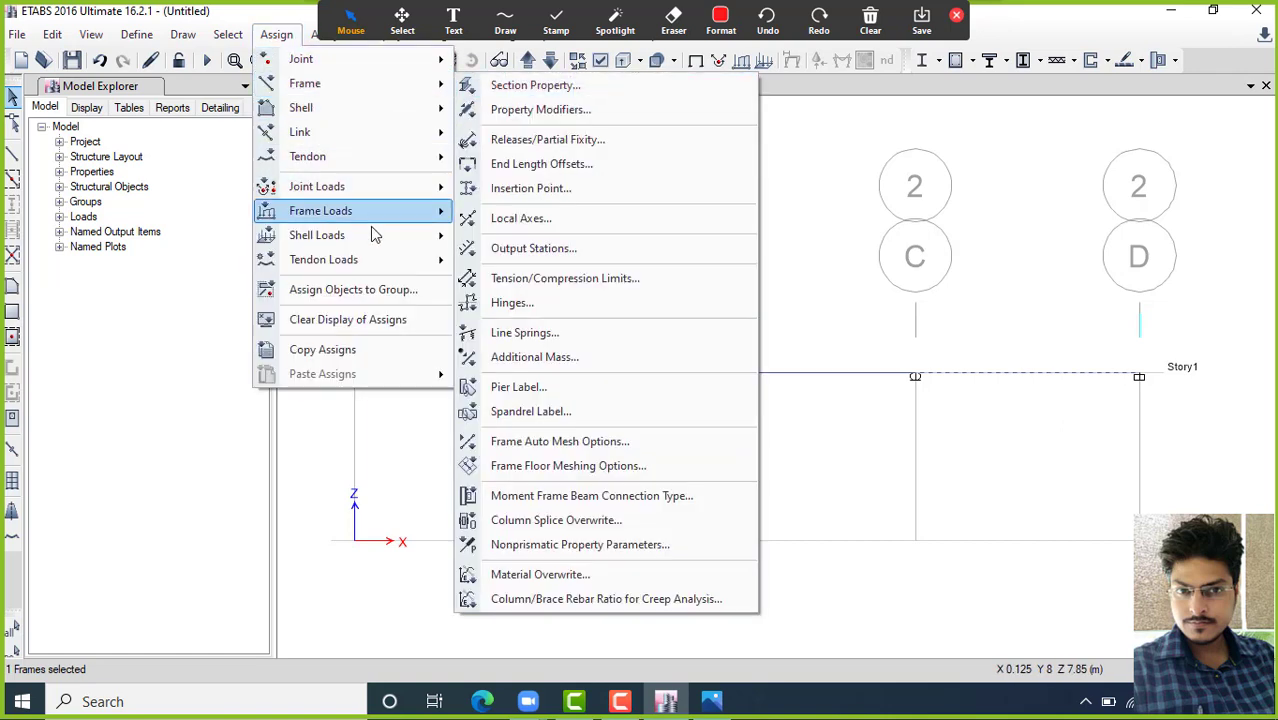
mouse_move(365, 243)
mouse_move(373, 213)
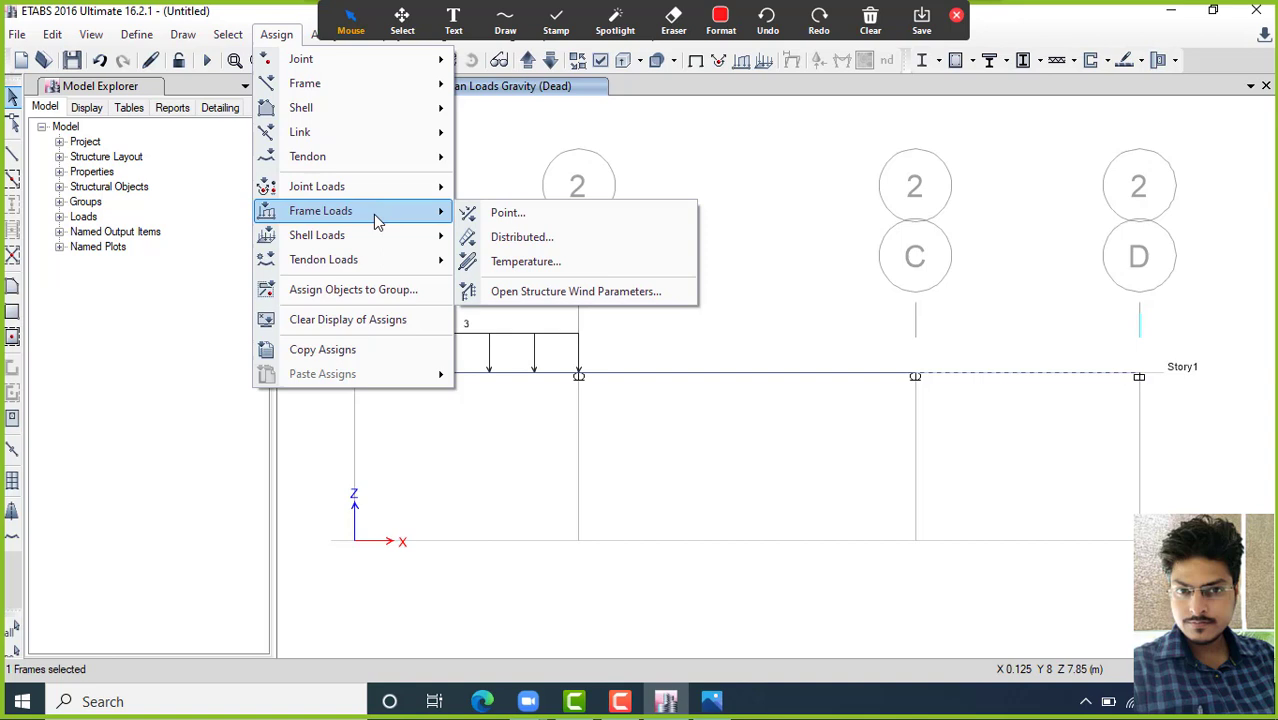
click(521, 237)
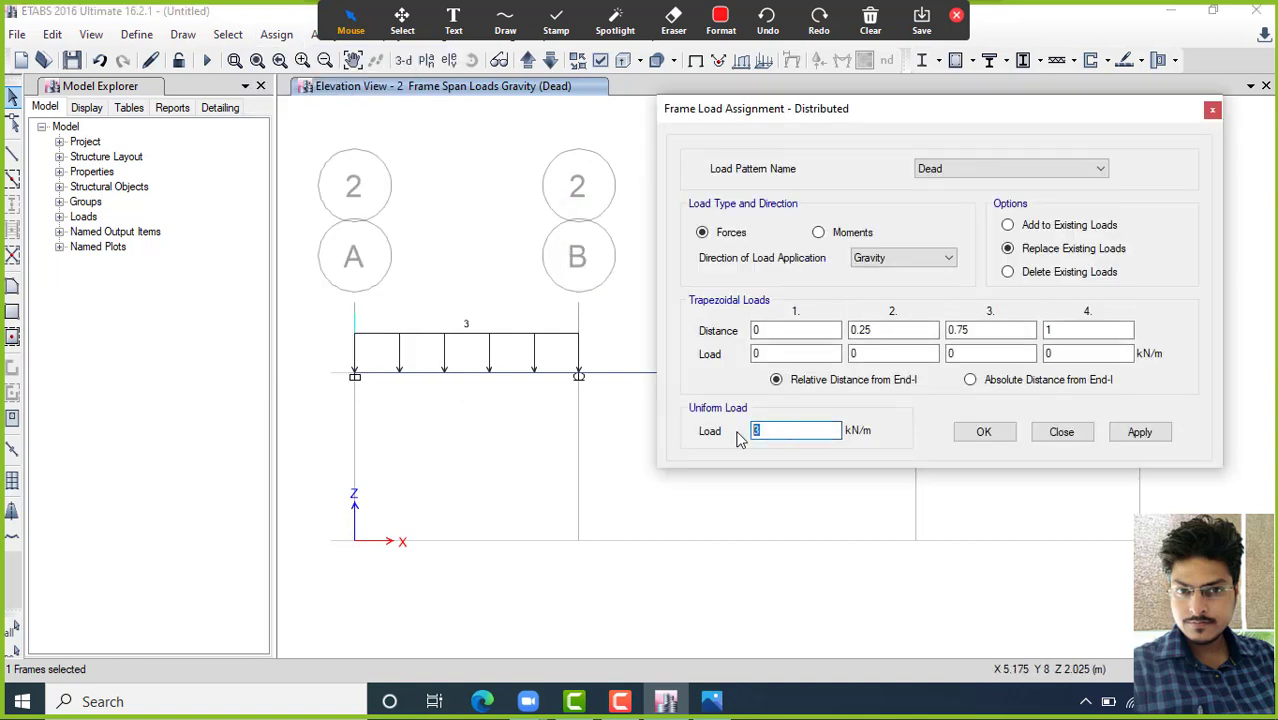
click(1137, 433)
click(996, 441)
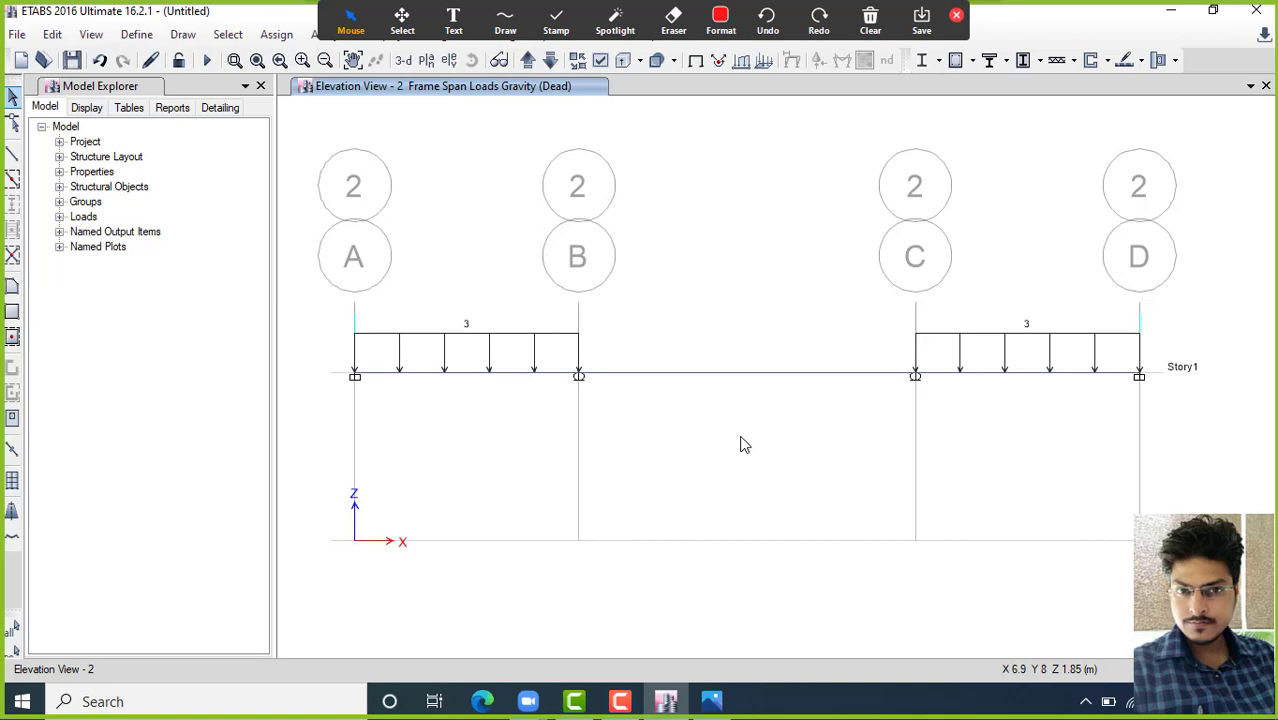
Step: Review the beam diagram and start a Dead point load assignment on span B–C using absolute distances from End-I
click(712, 701)
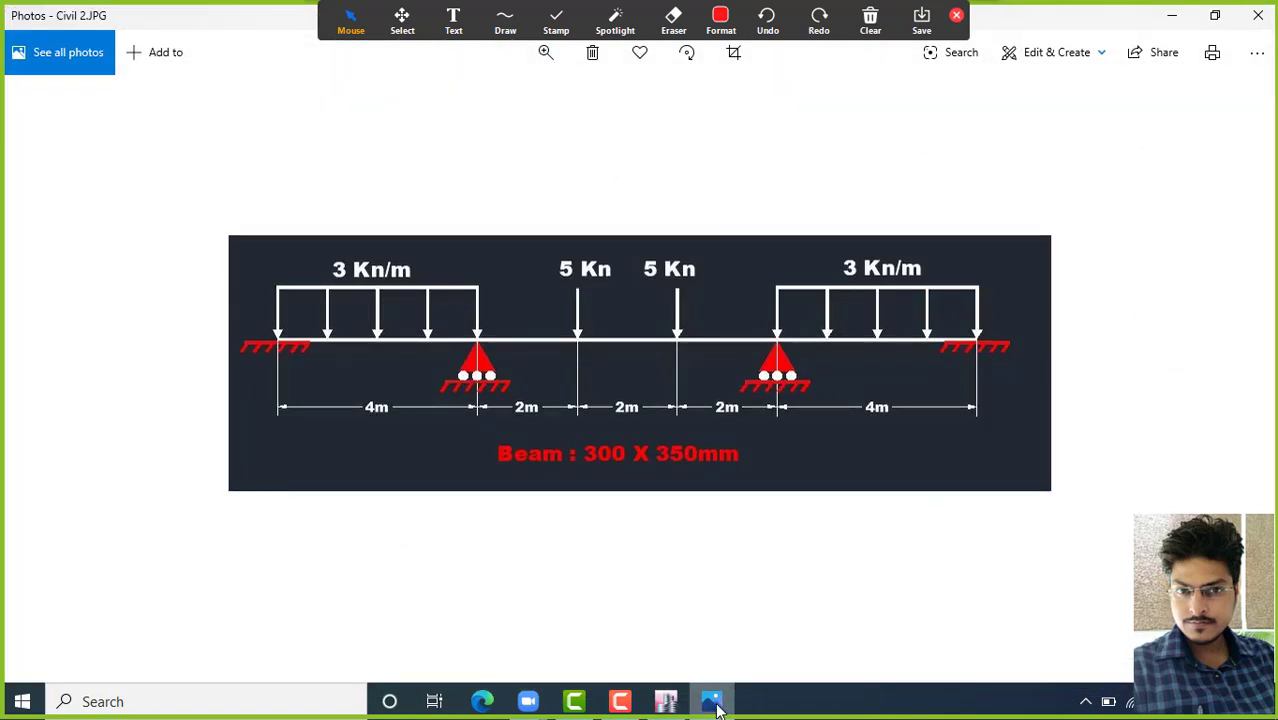
click(1172, 16)
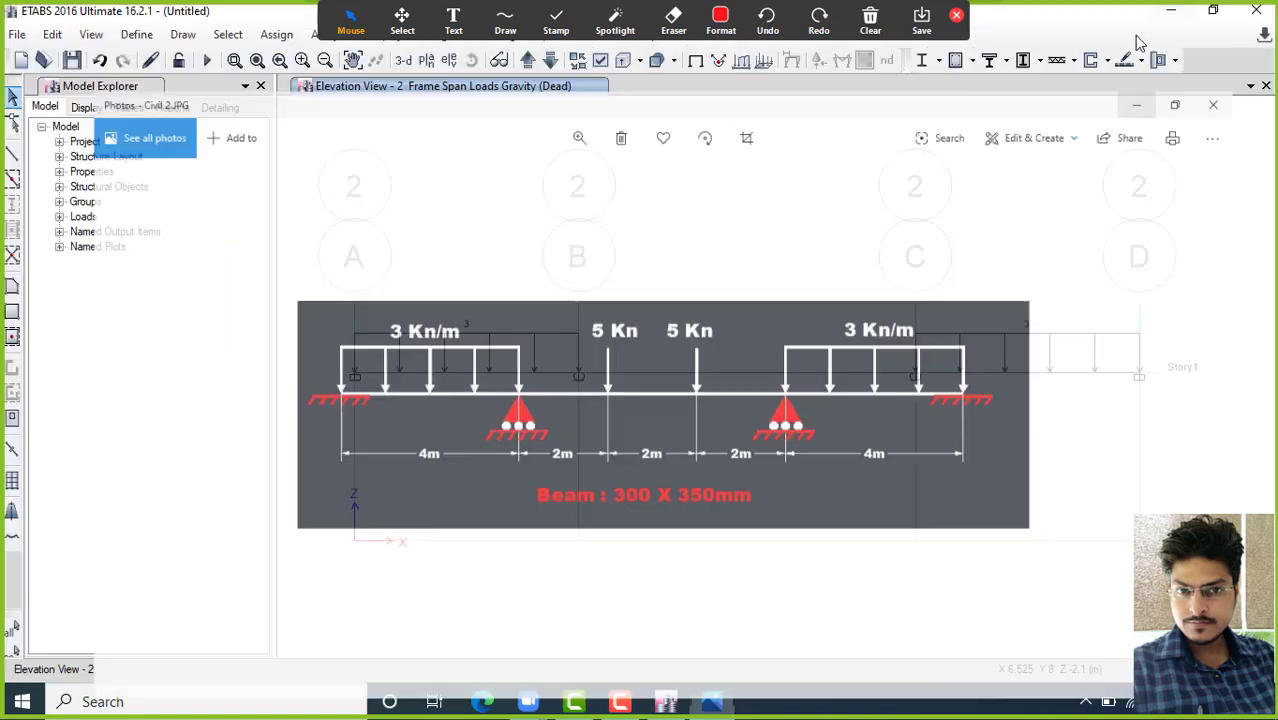
click(718, 384)
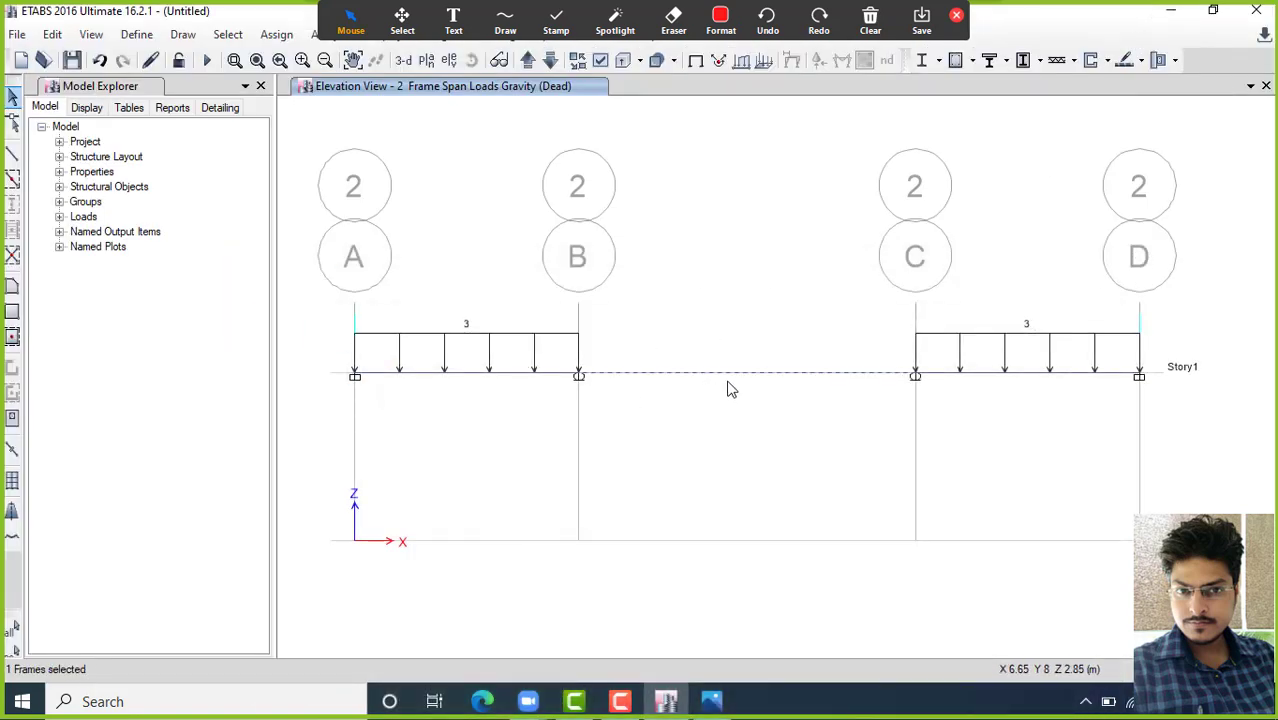
click(277, 34)
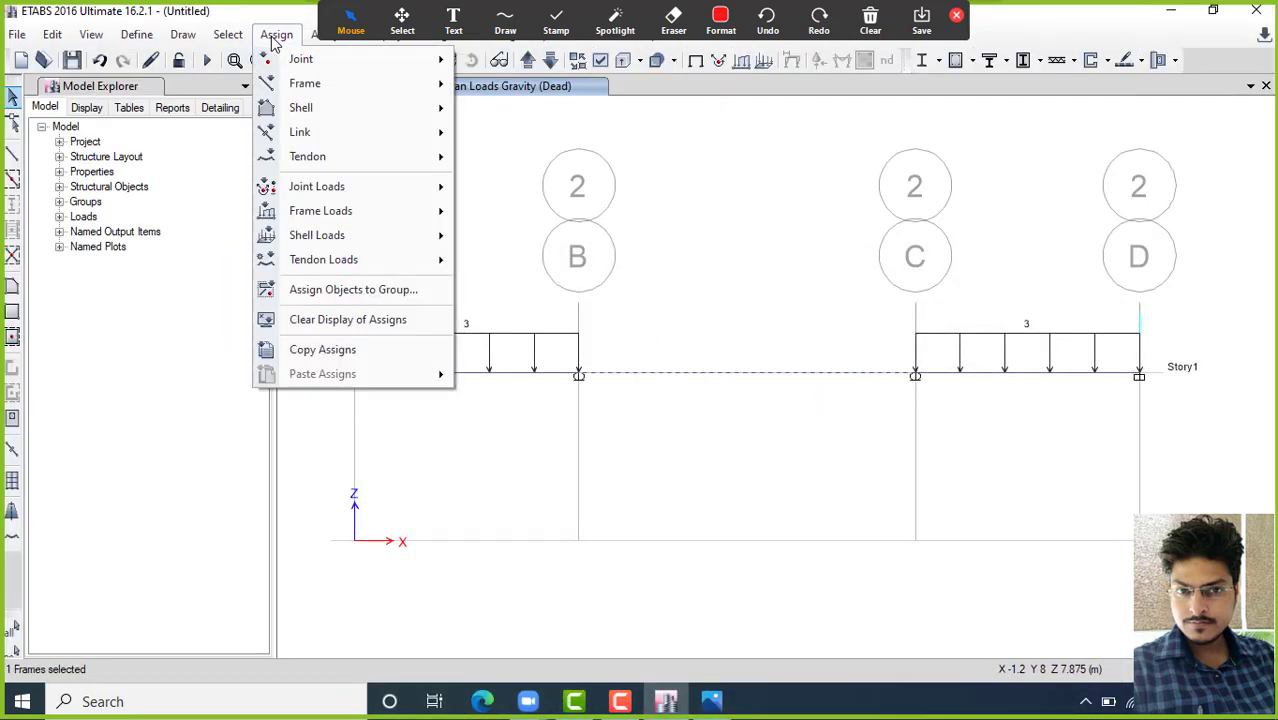
mouse_move(313, 63)
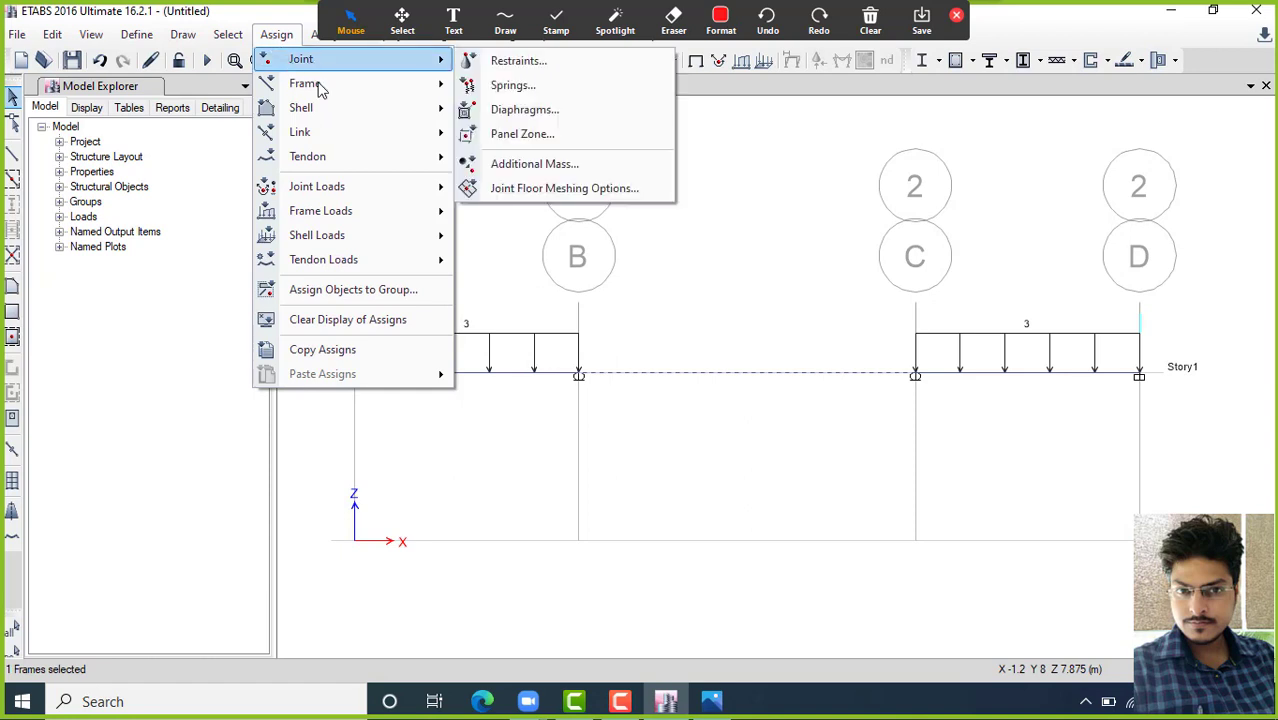
click(337, 222)
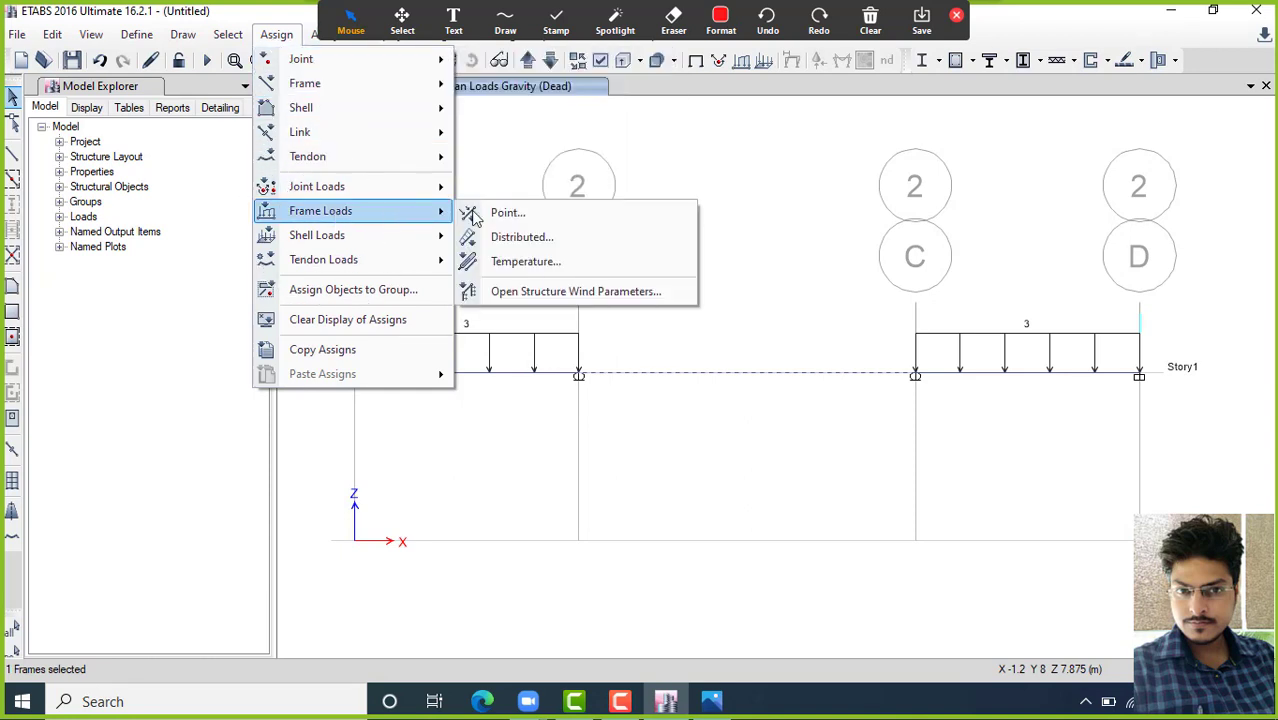
click(543, 218)
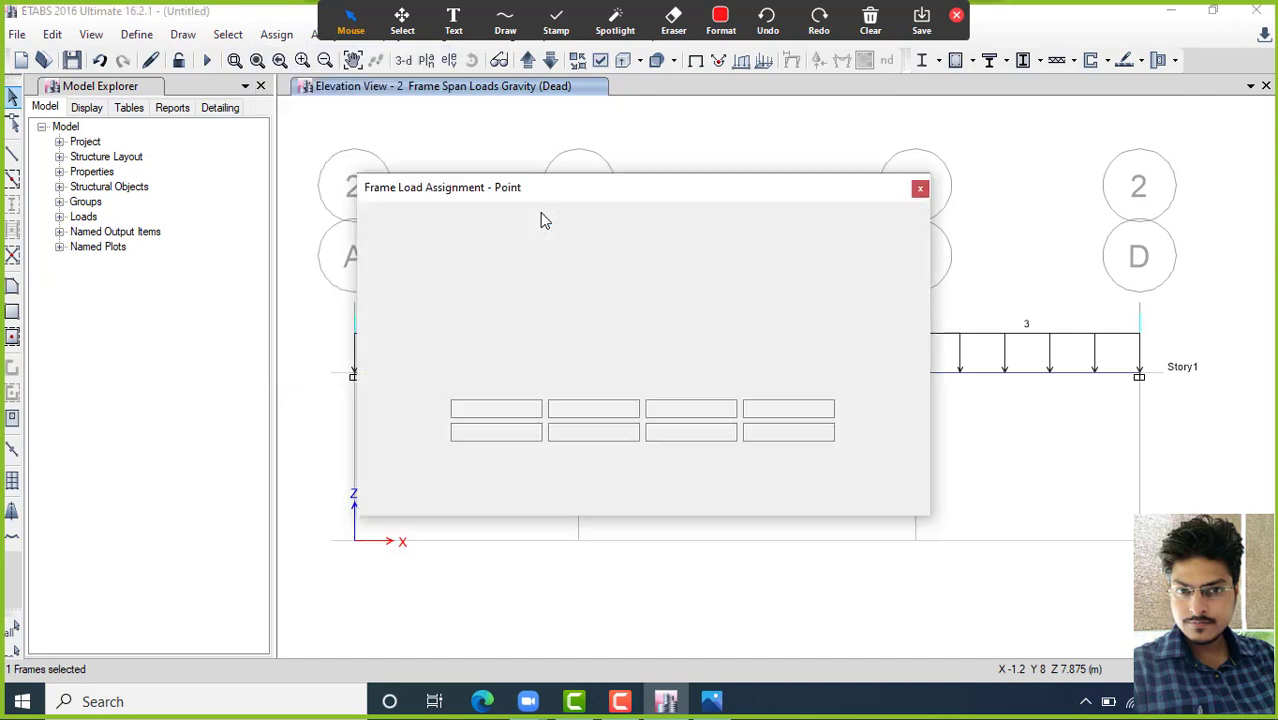
drag(599, 203, 695, 124)
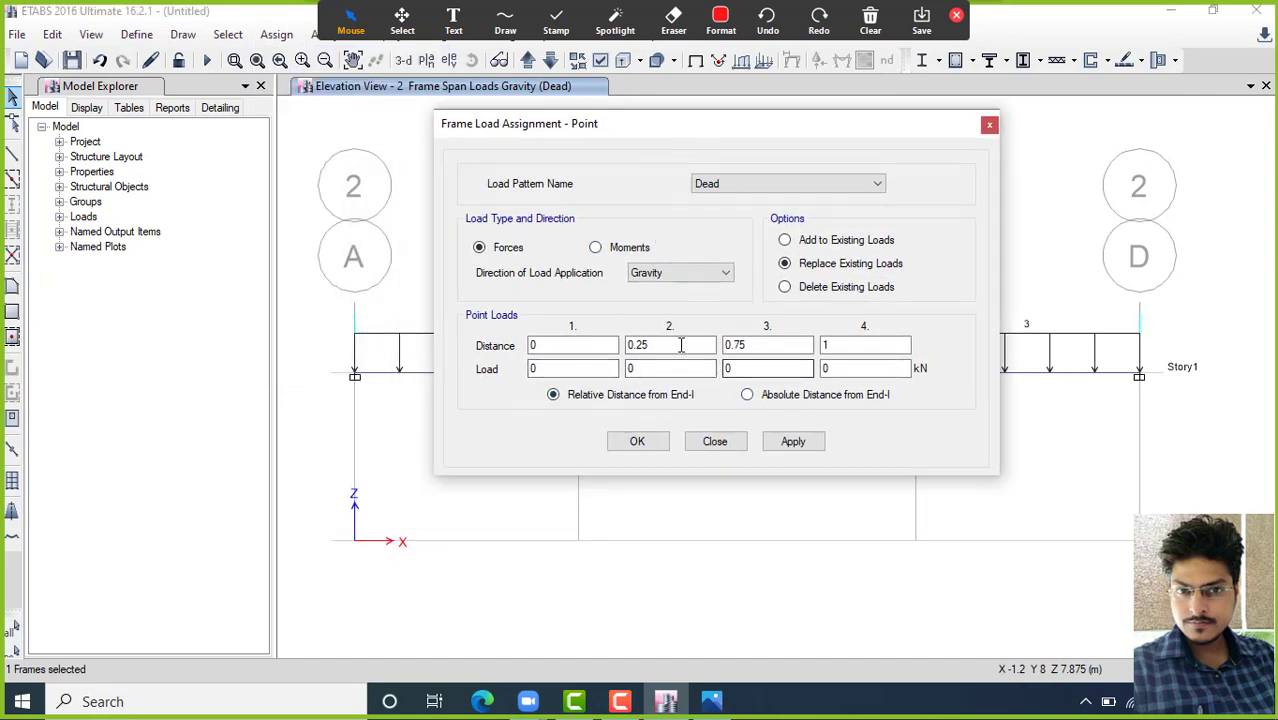
click(776, 403)
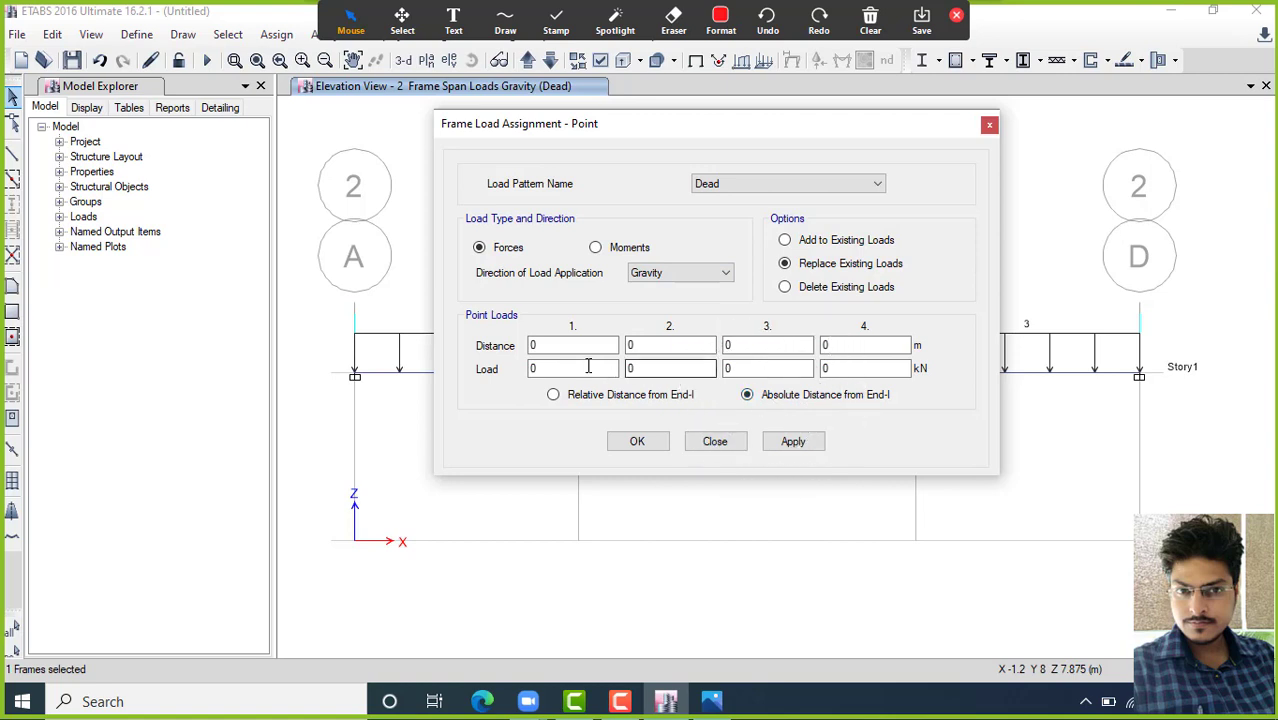
Step: Apply two 5 kN gravity point loads to span B–C at distances of 2 m and 4 m
click(535, 346)
double_click(535, 346)
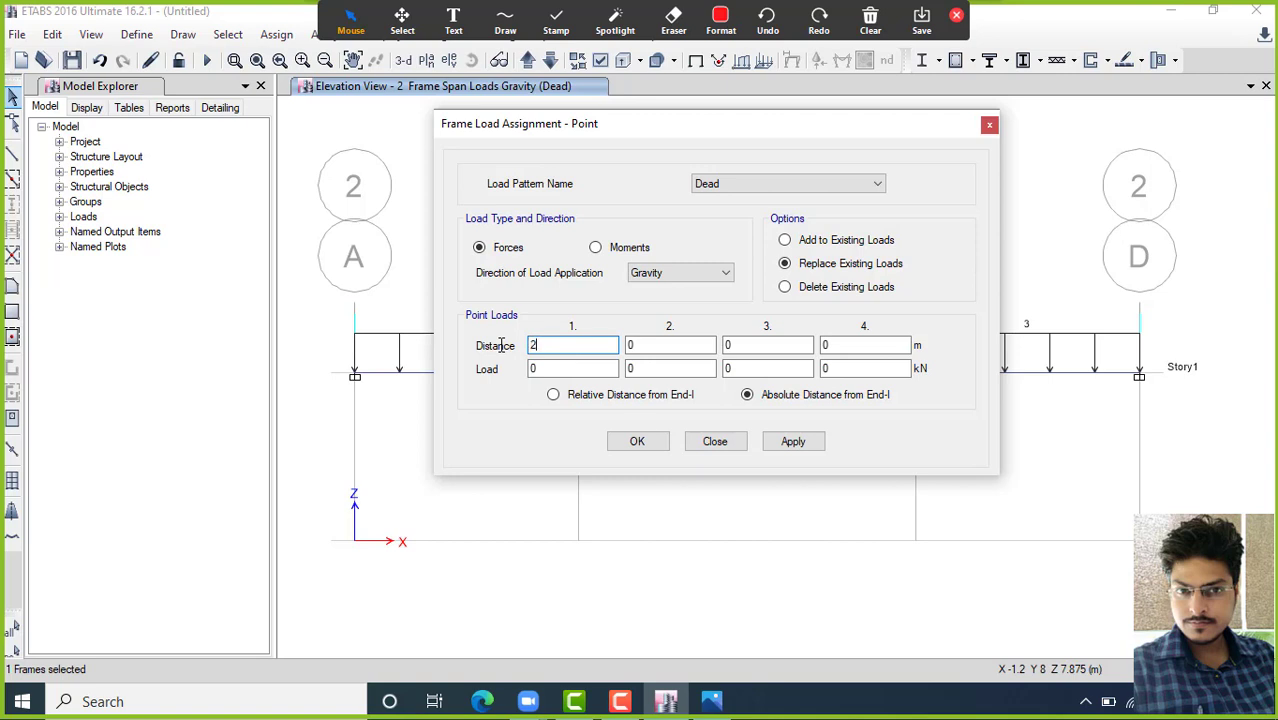
double_click(535, 368)
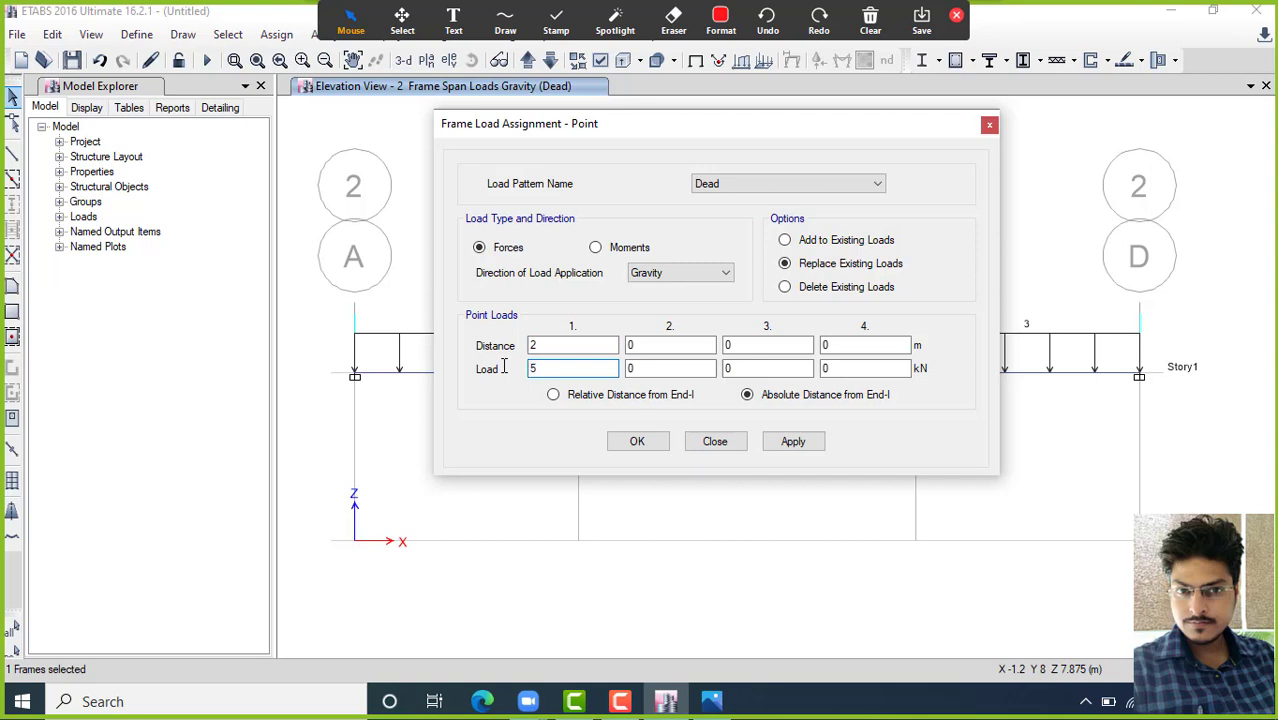
double_click(632, 346)
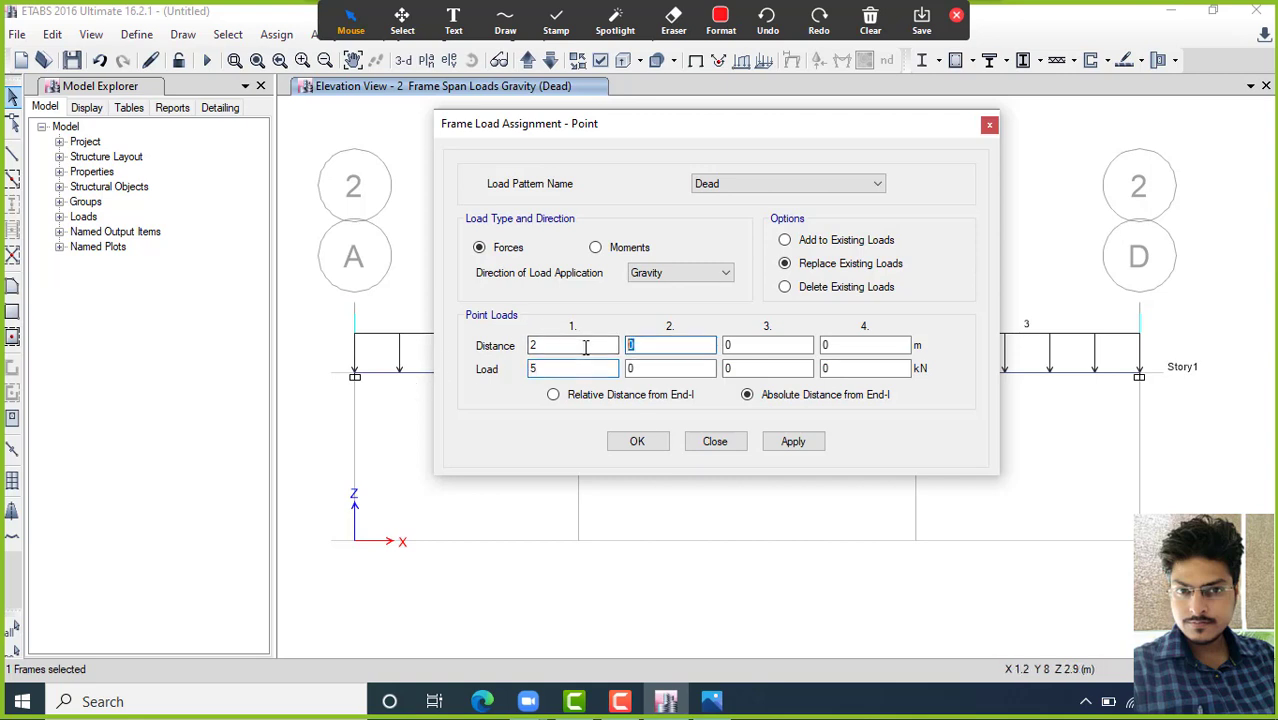
text(4)
double_click(630, 368)
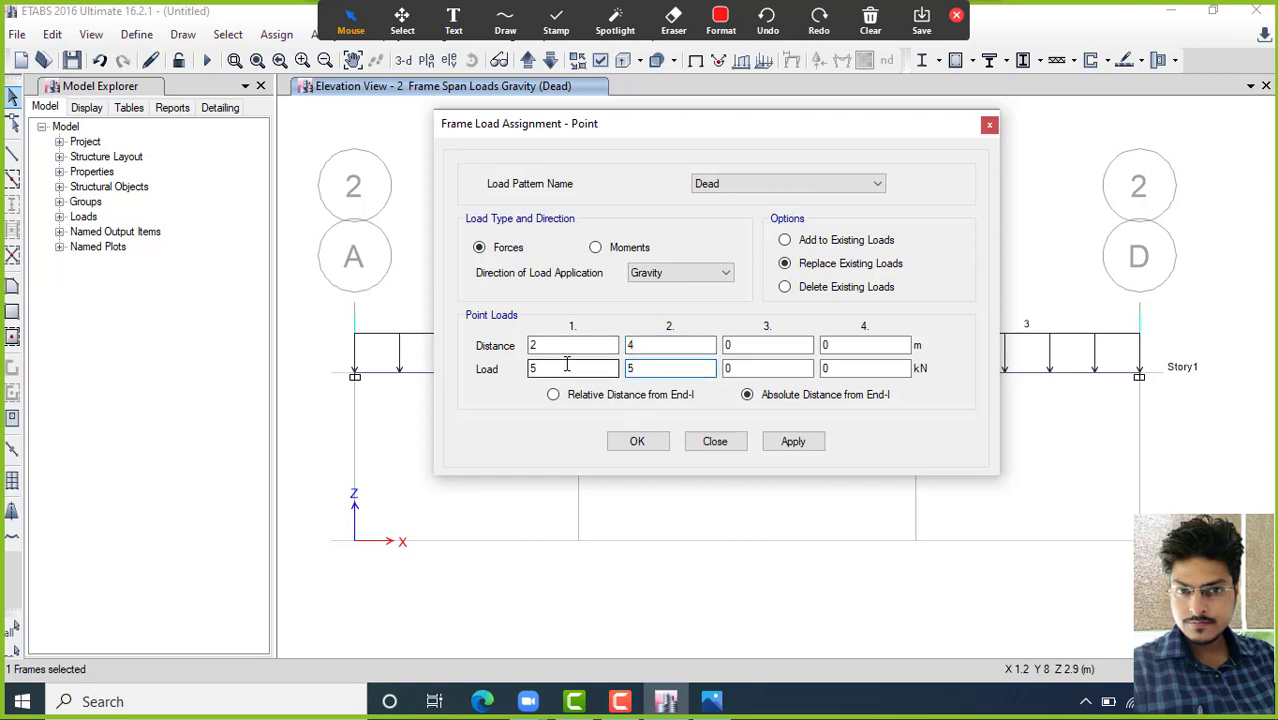
text(5)
click(782, 441)
click(632, 445)
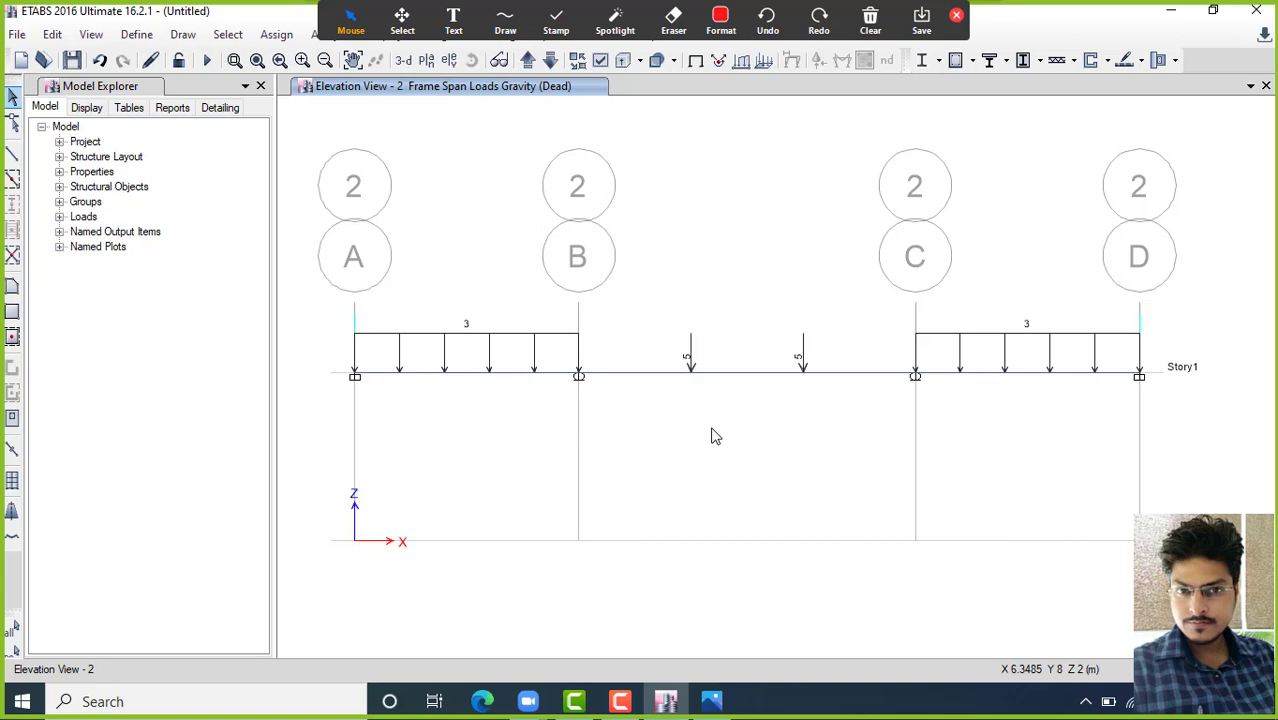
Step: Run the analysis, saving the model as Project 3 in Documents, and briefly animate the Dead load deflected shape
click(207, 61)
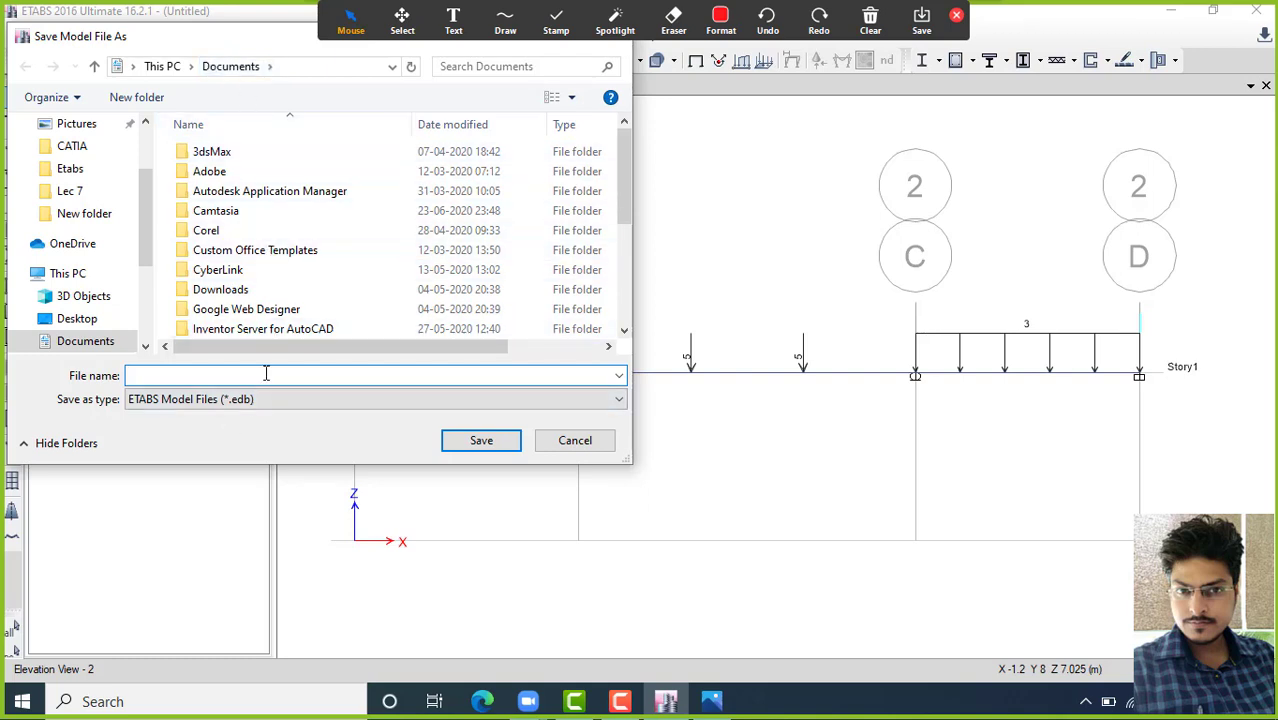
text(Proje)
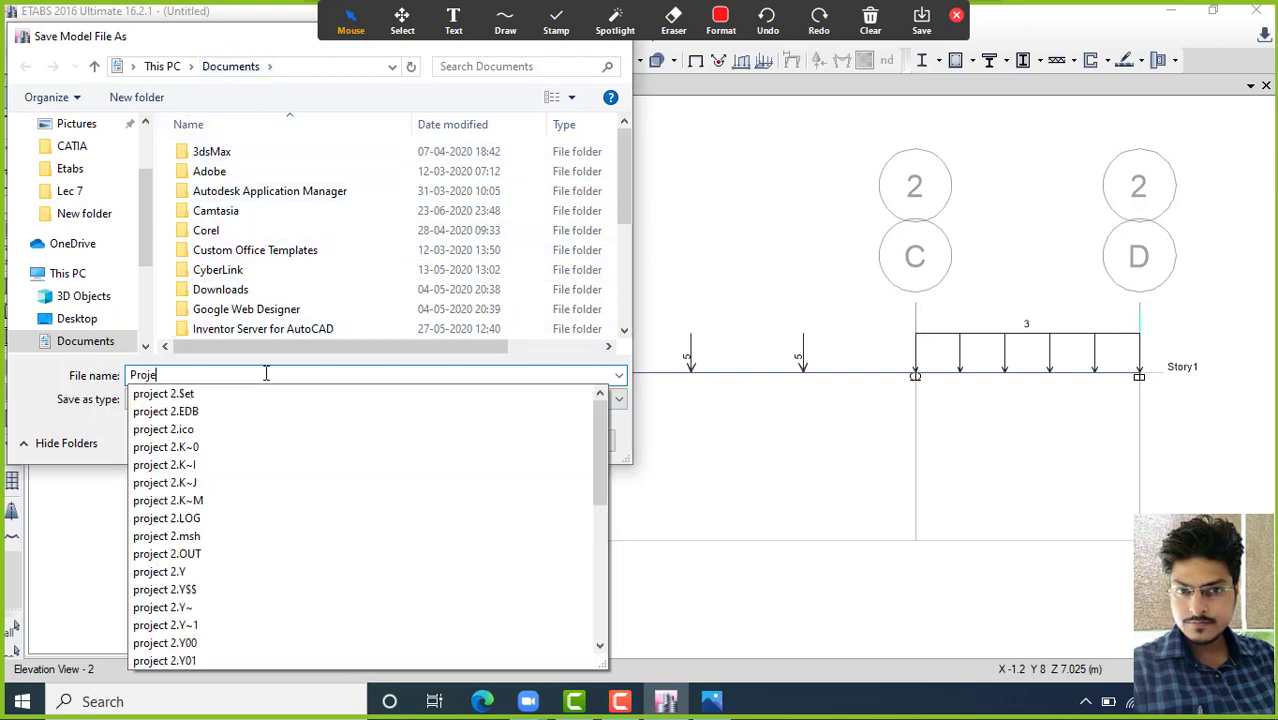
text(ct 3)
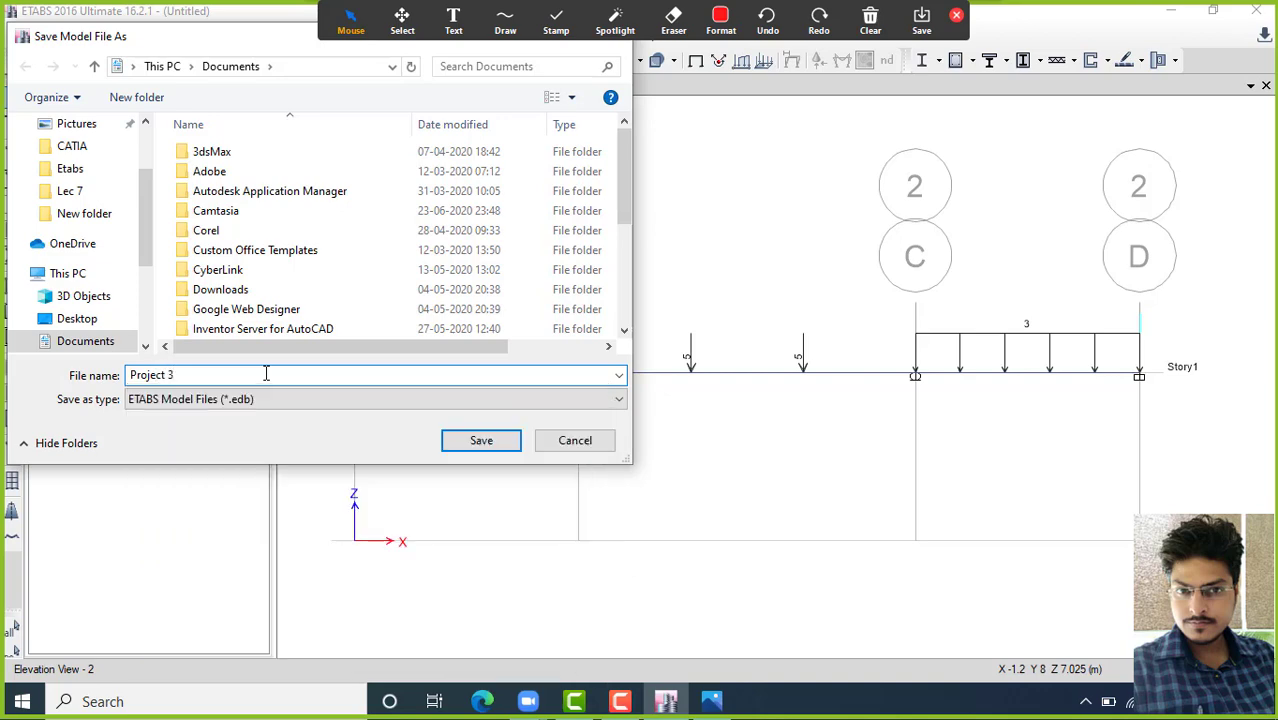
click(462, 438)
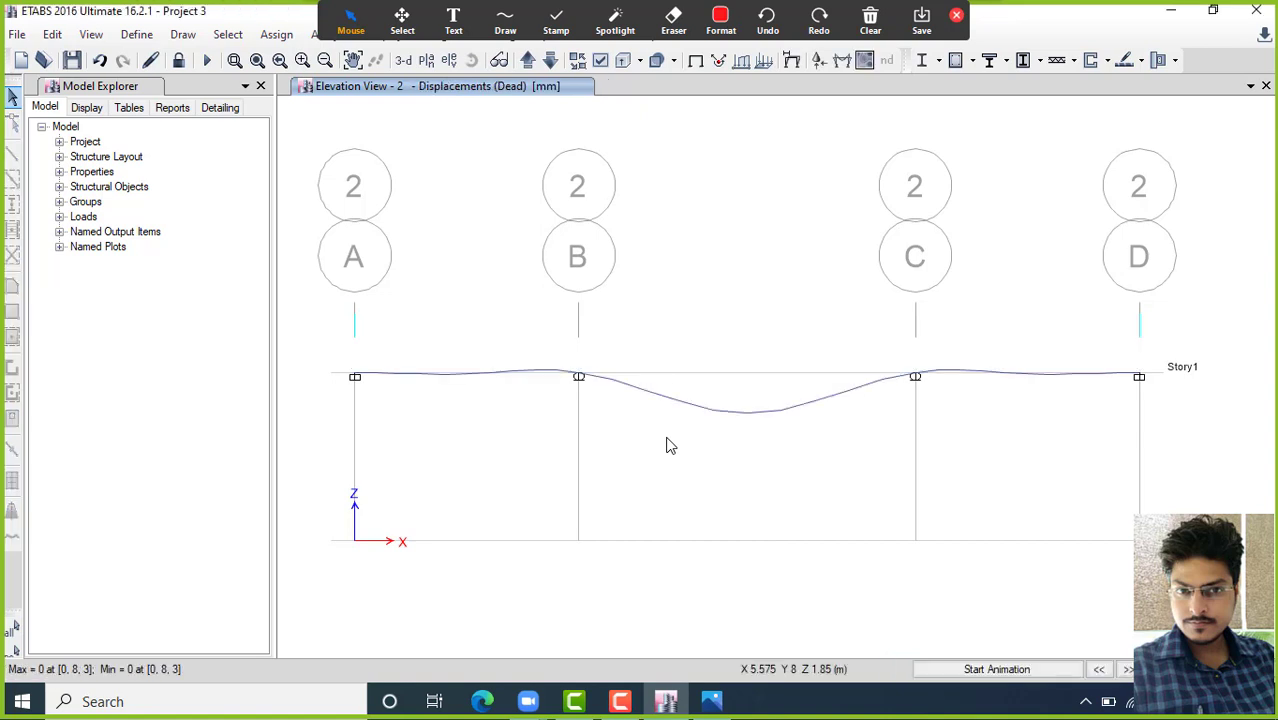
click(996, 669)
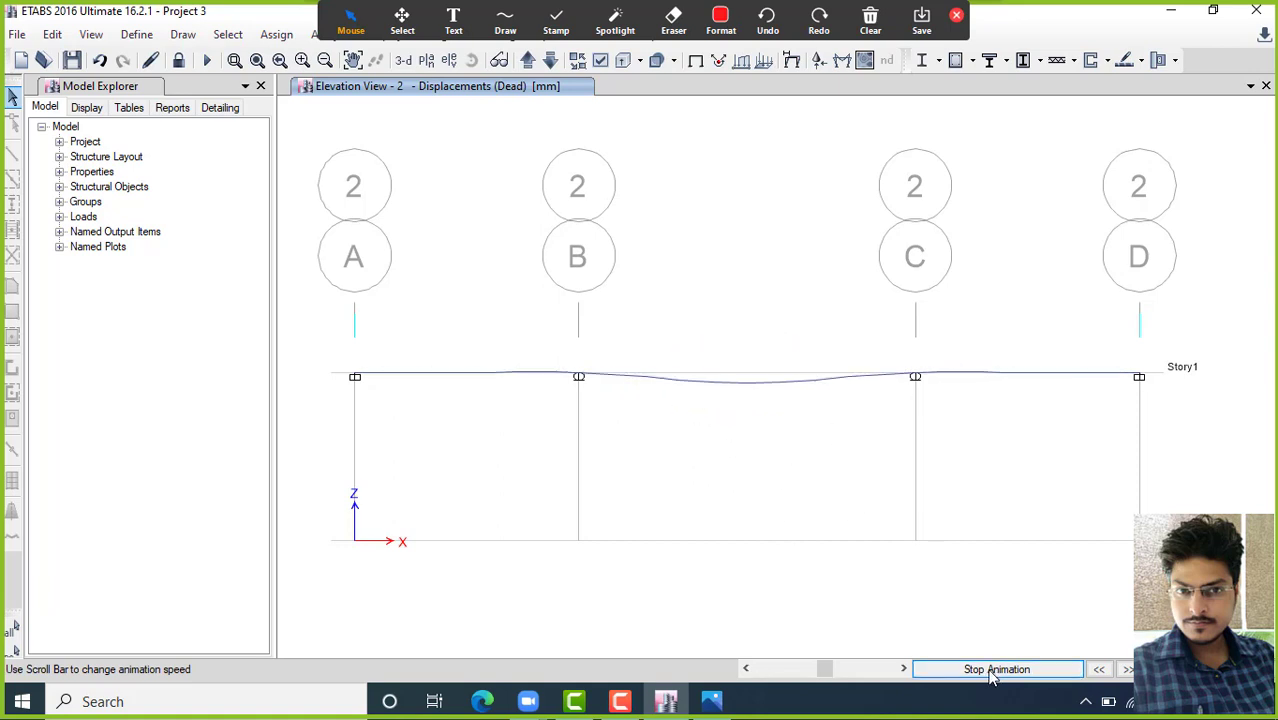
click(991, 672)
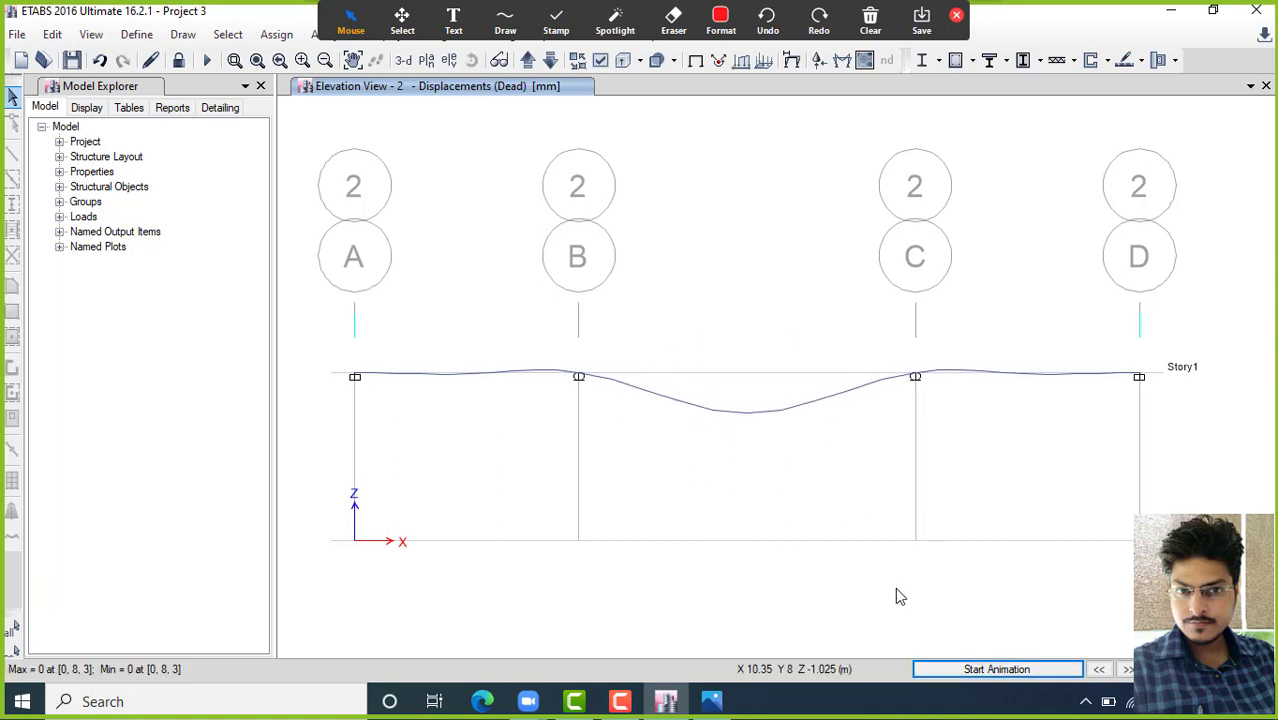
Step: Display the Dead case Moment 3-3 diagram for the frames with values shown at controlling stations
click(844, 60)
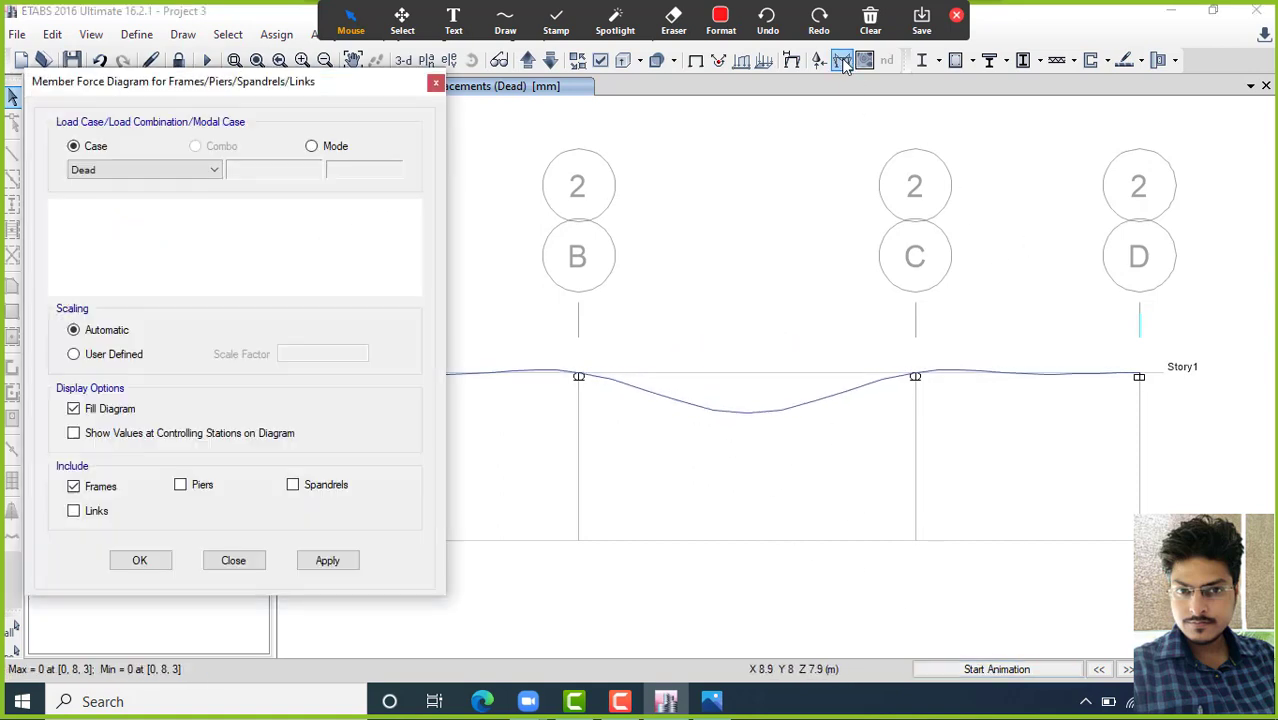
click(115, 436)
click(328, 560)
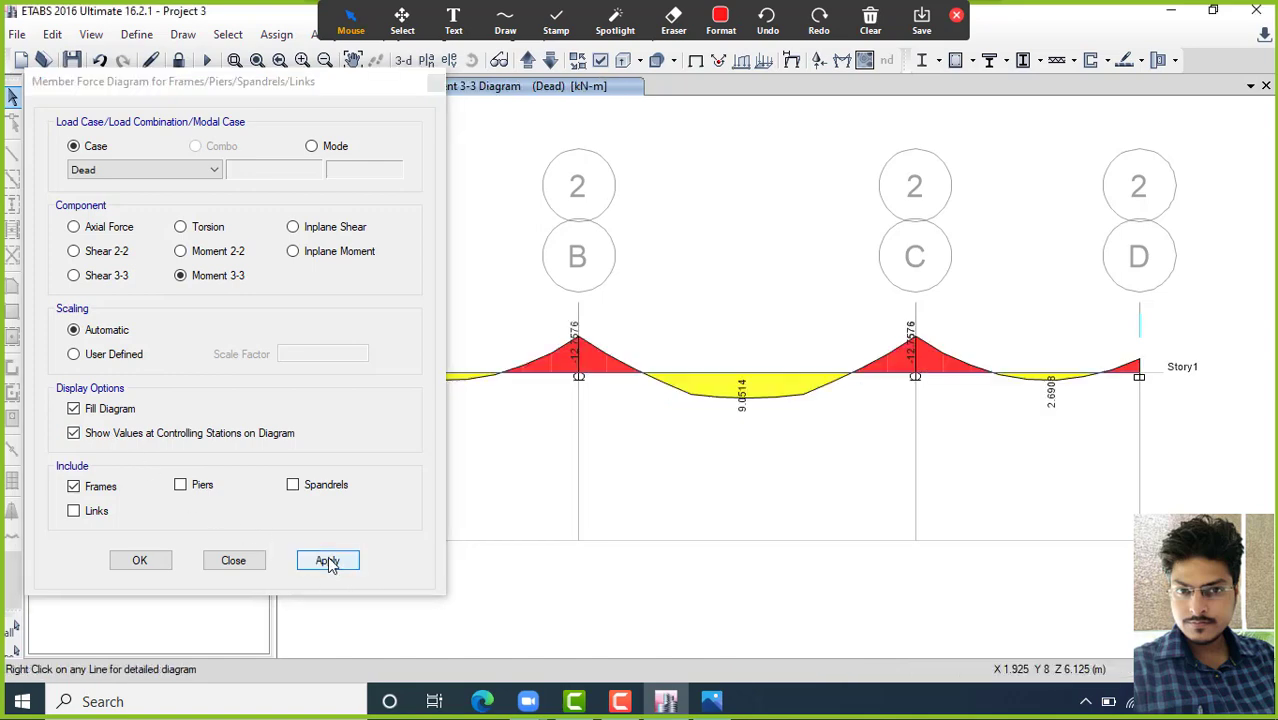
Step: Switch the Dead case member force diagram to Shear 2-2 and close the diagram settings
drag(198, 81, 247, 92)
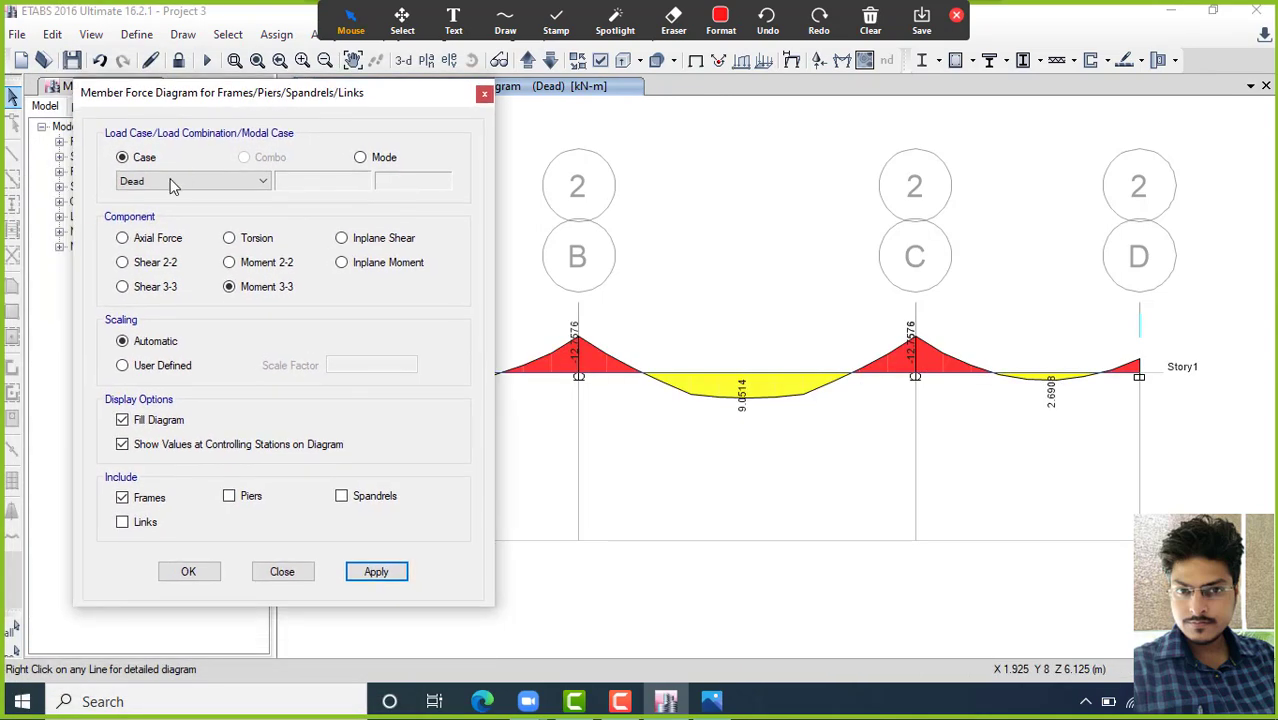
click(136, 264)
click(385, 571)
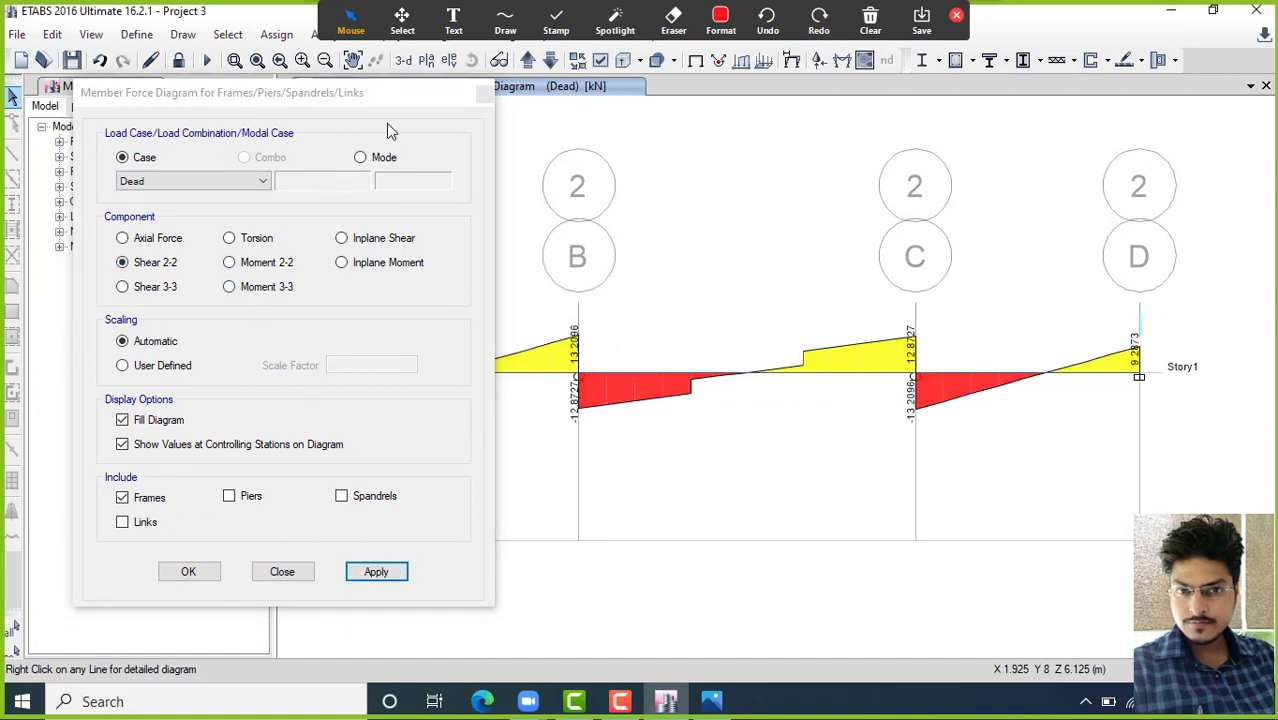
click(485, 96)
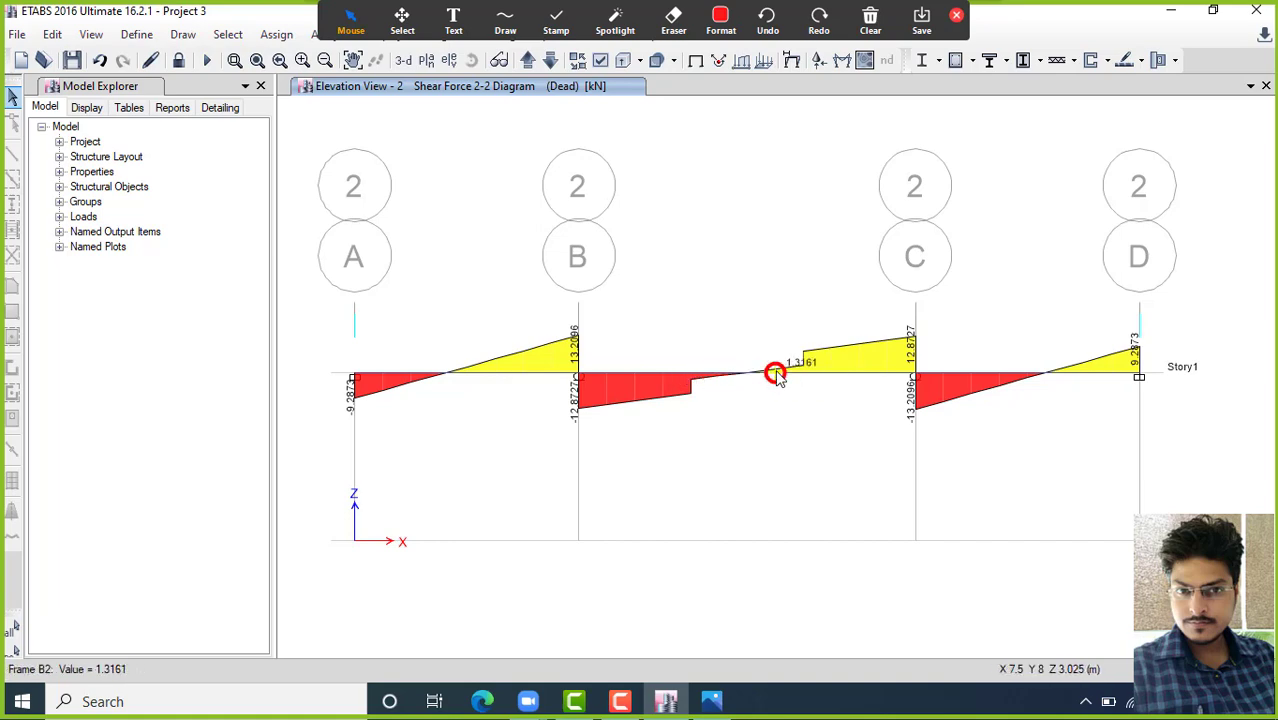
Step: Open the detailed diagrams of beam span B–C and examine load, shear, moment and deflection values at several locations along it
right_click(777, 375)
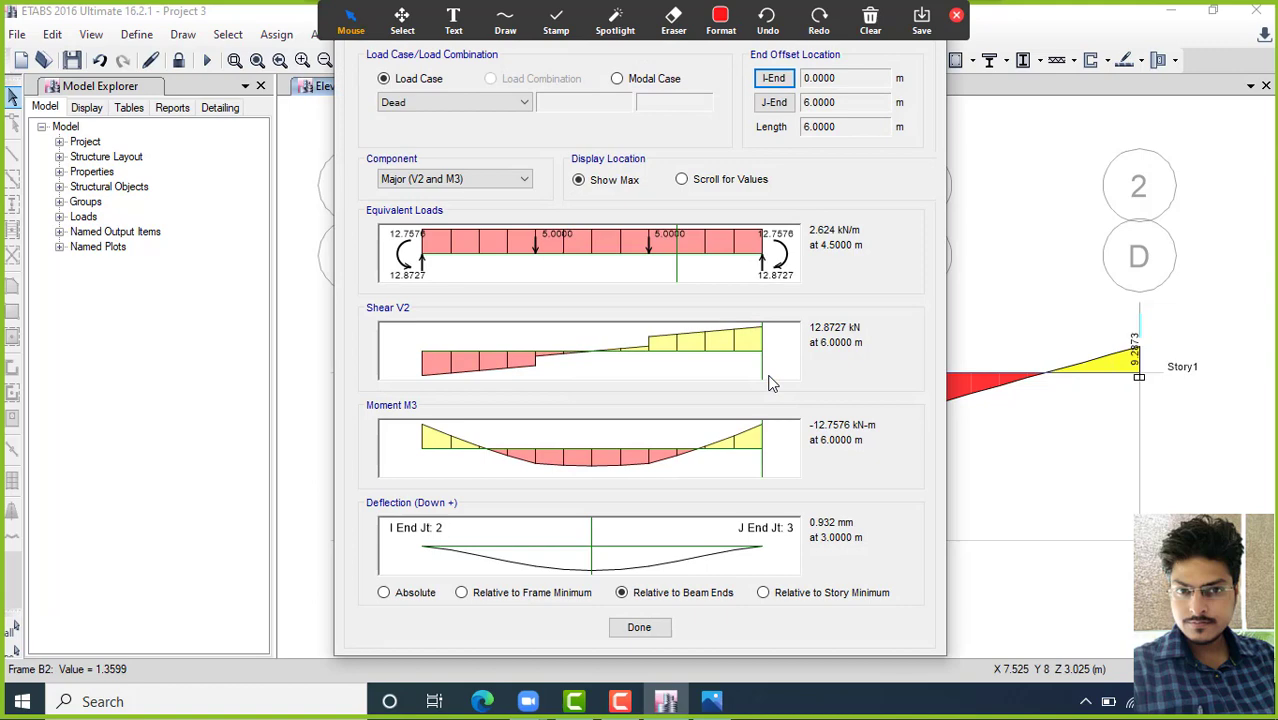
click(646, 262)
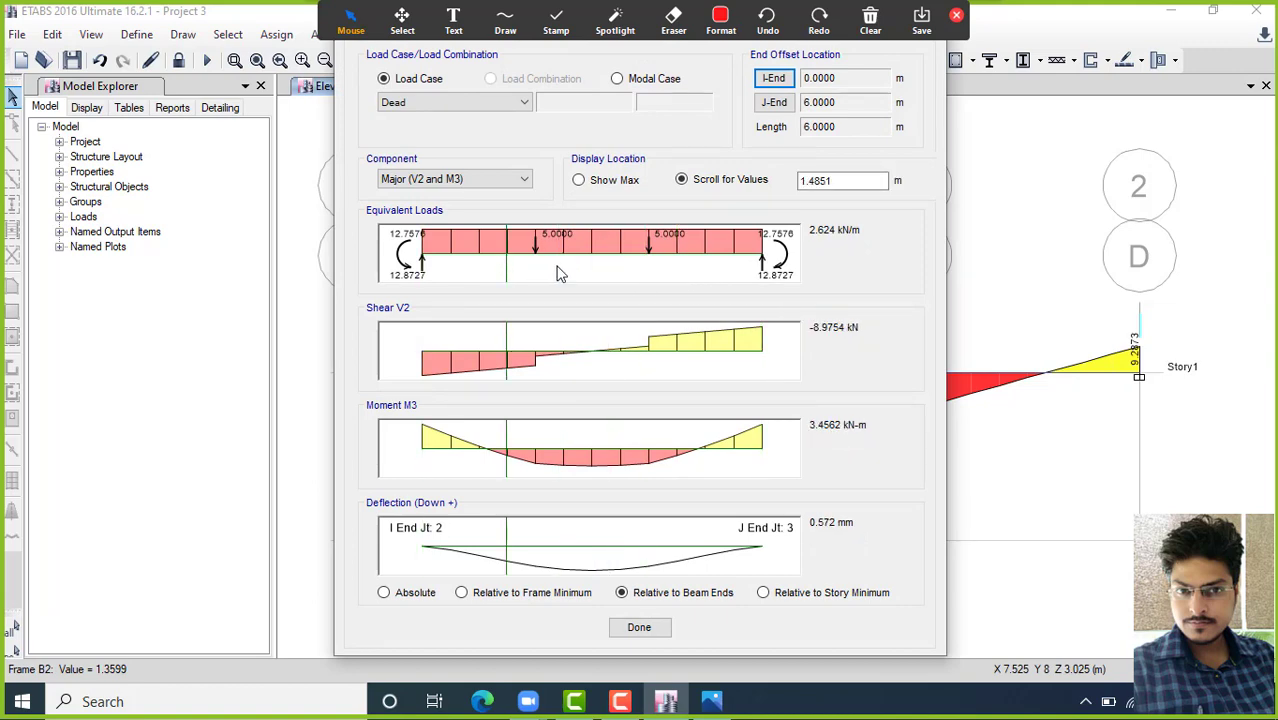
click(686, 270)
click(851, 345)
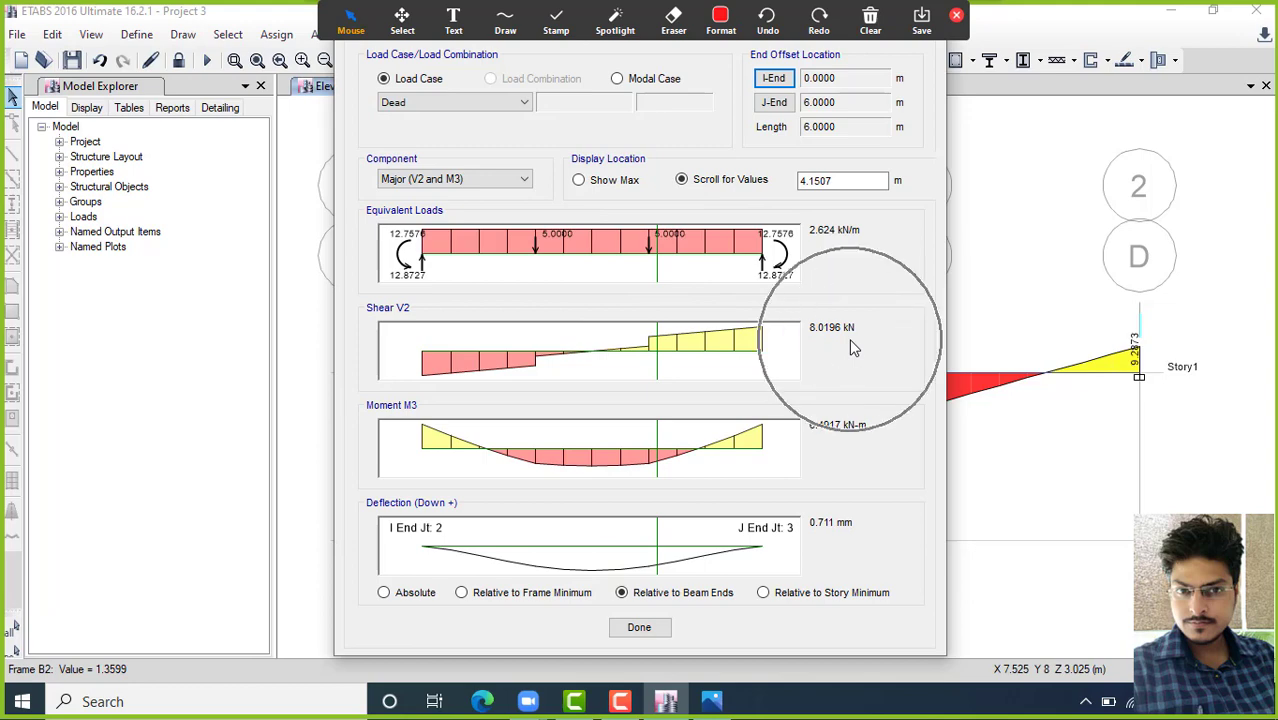
click(845, 441)
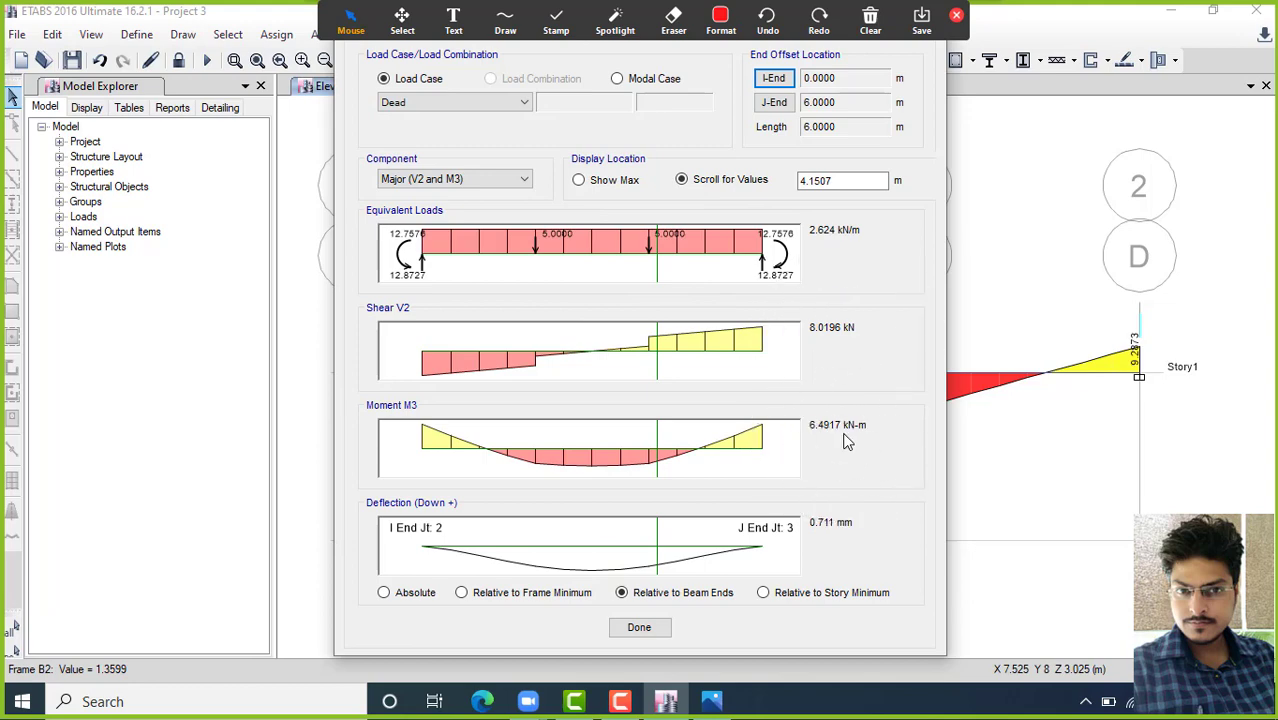
click(846, 538)
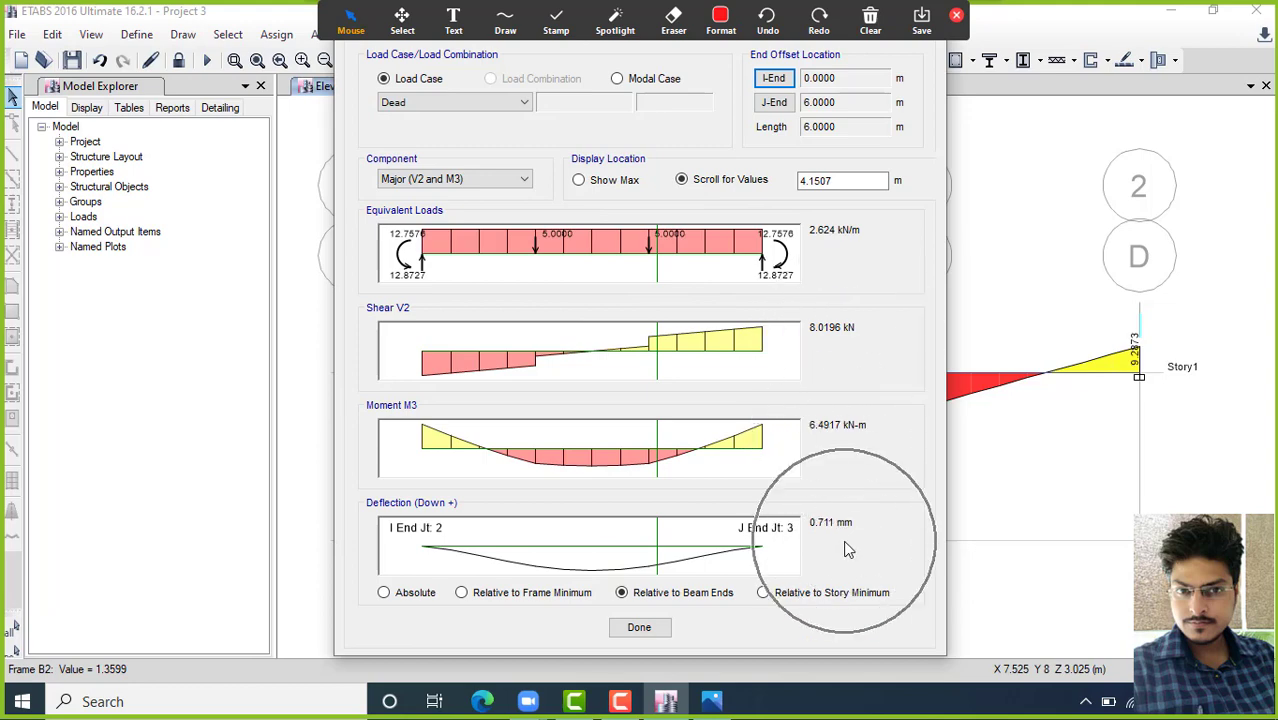
click(853, 242)
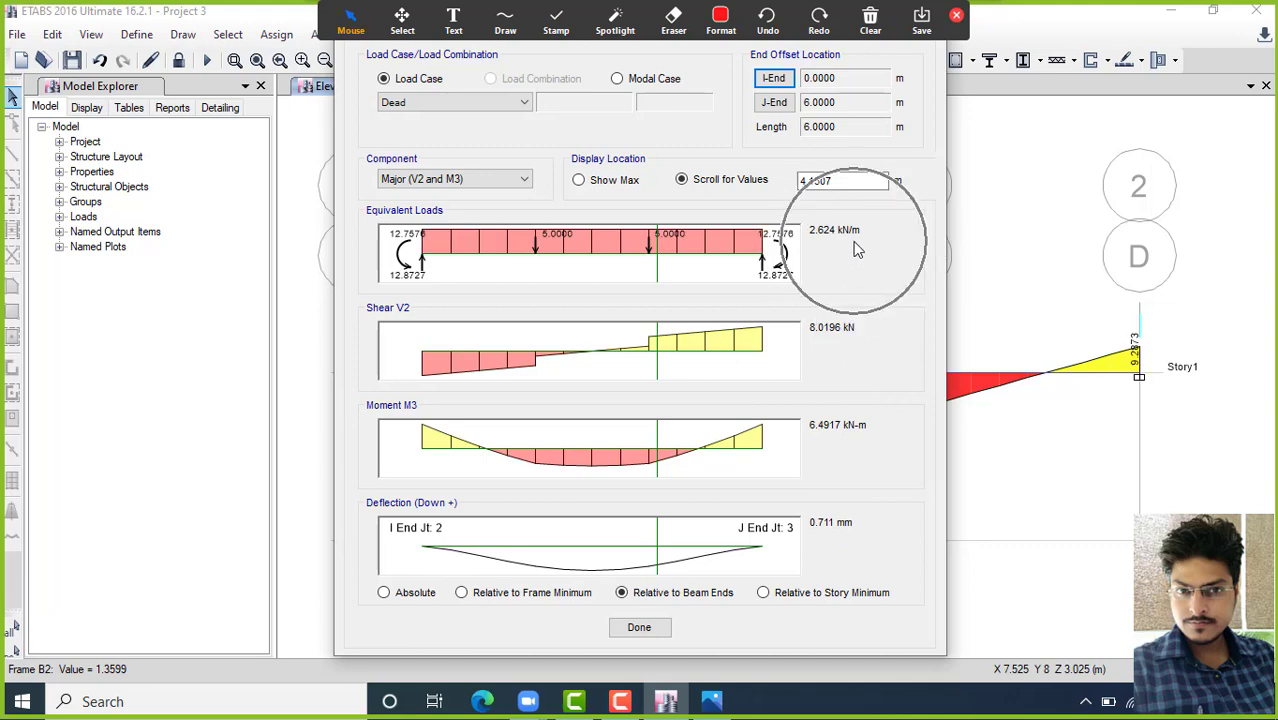
click(612, 266)
Step: Read span B–C's load, shear, moment and deflection at 2.5 m from the I-End, and close the detailed diagrams
drag(862, 186, 785, 181)
double_click(806, 184)
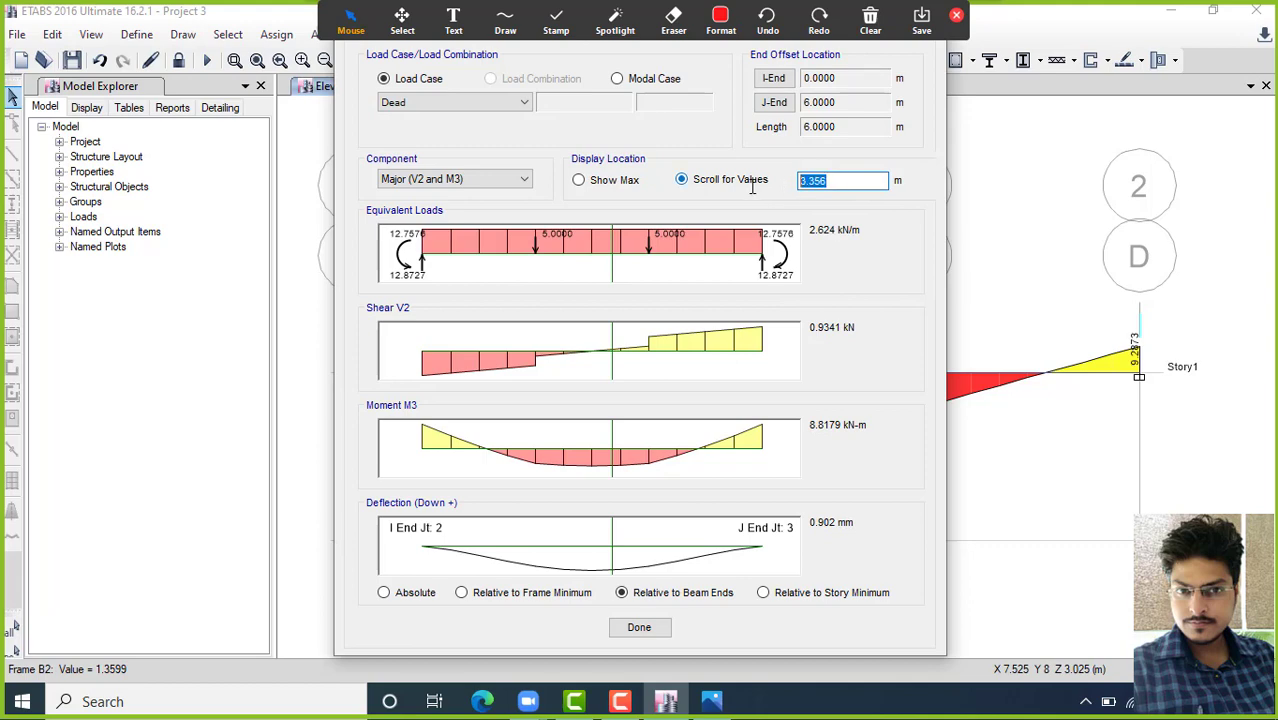
text(2.5)
key(Return)
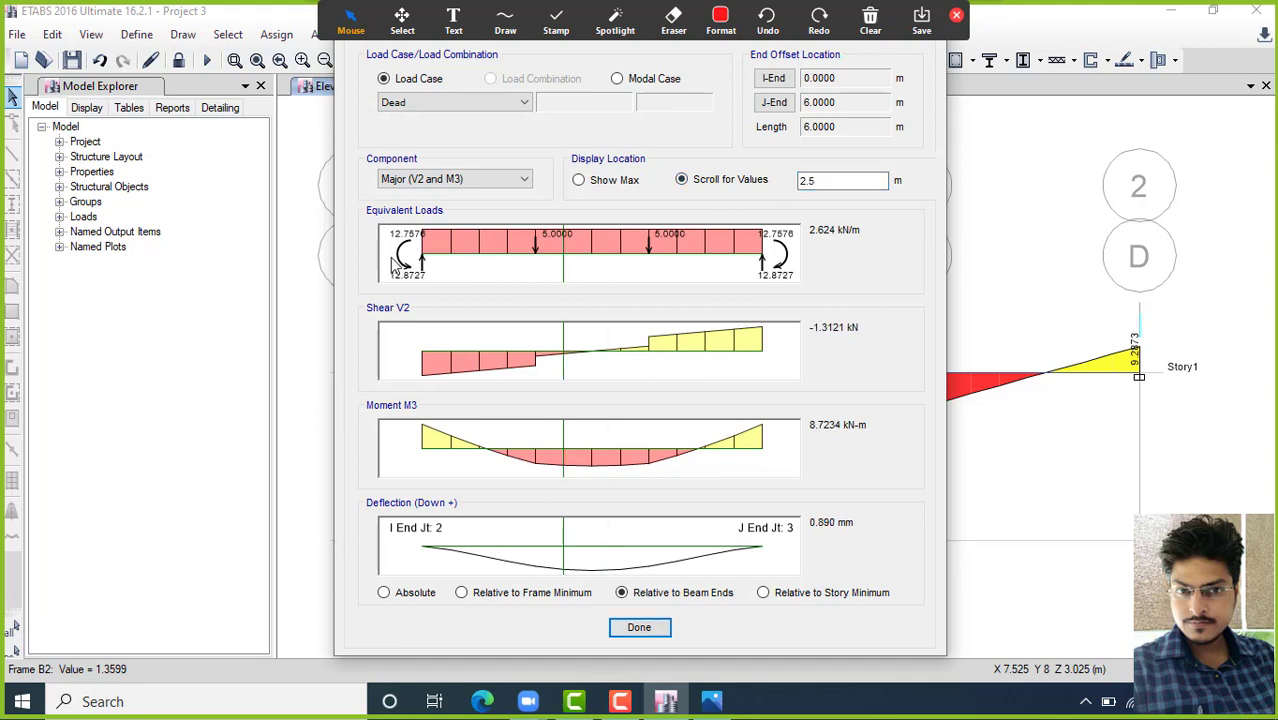
key(ctrl)
key(ctrl)
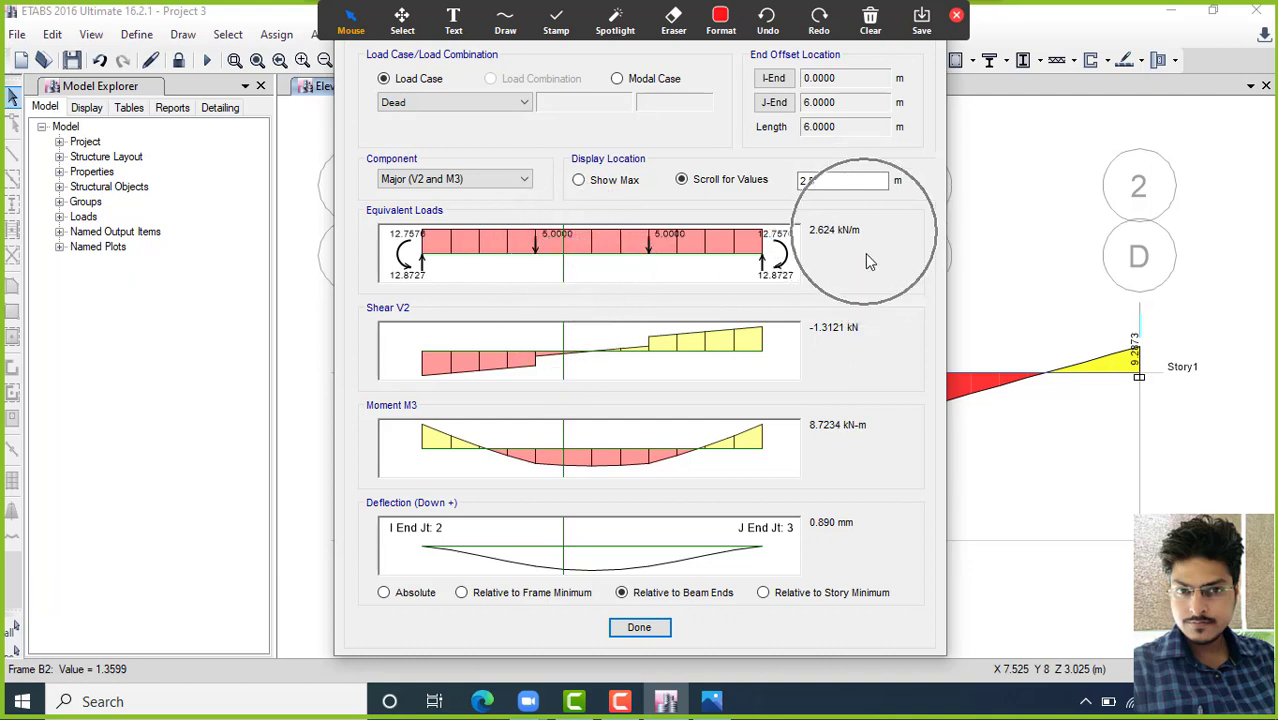
key(ctrl)
key(ctrl)
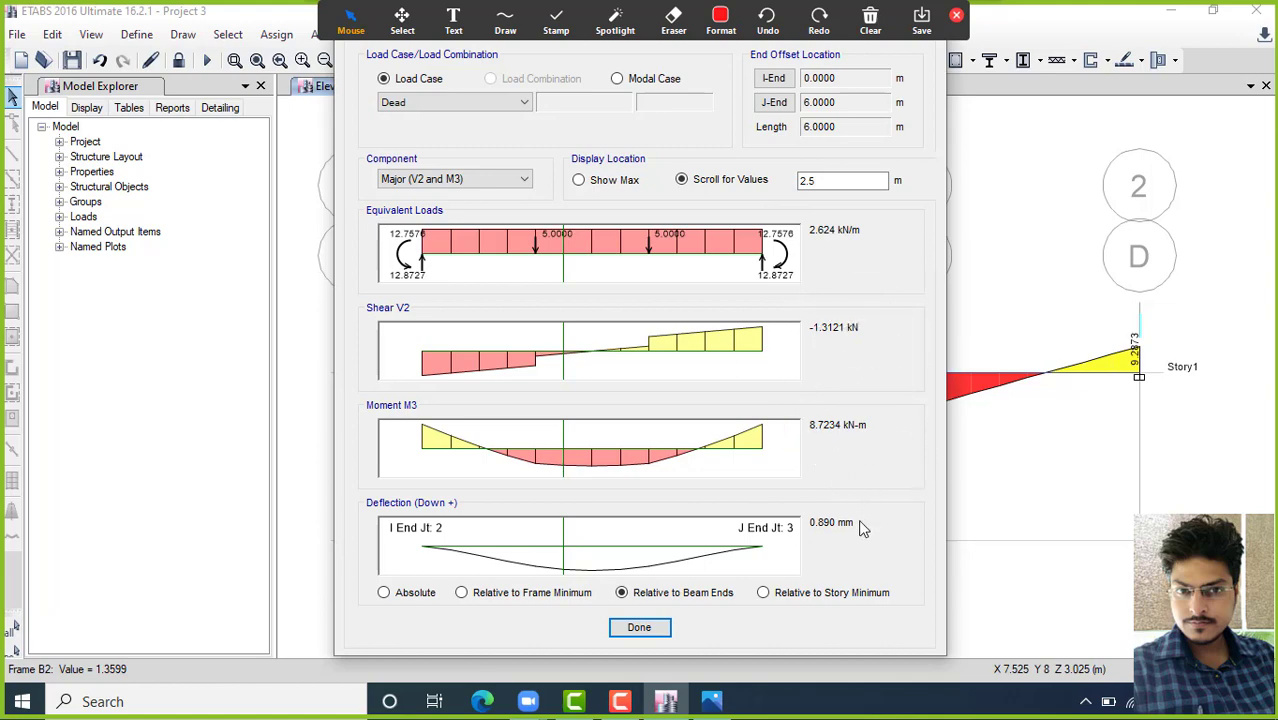
key(ctrl)
click(650, 636)
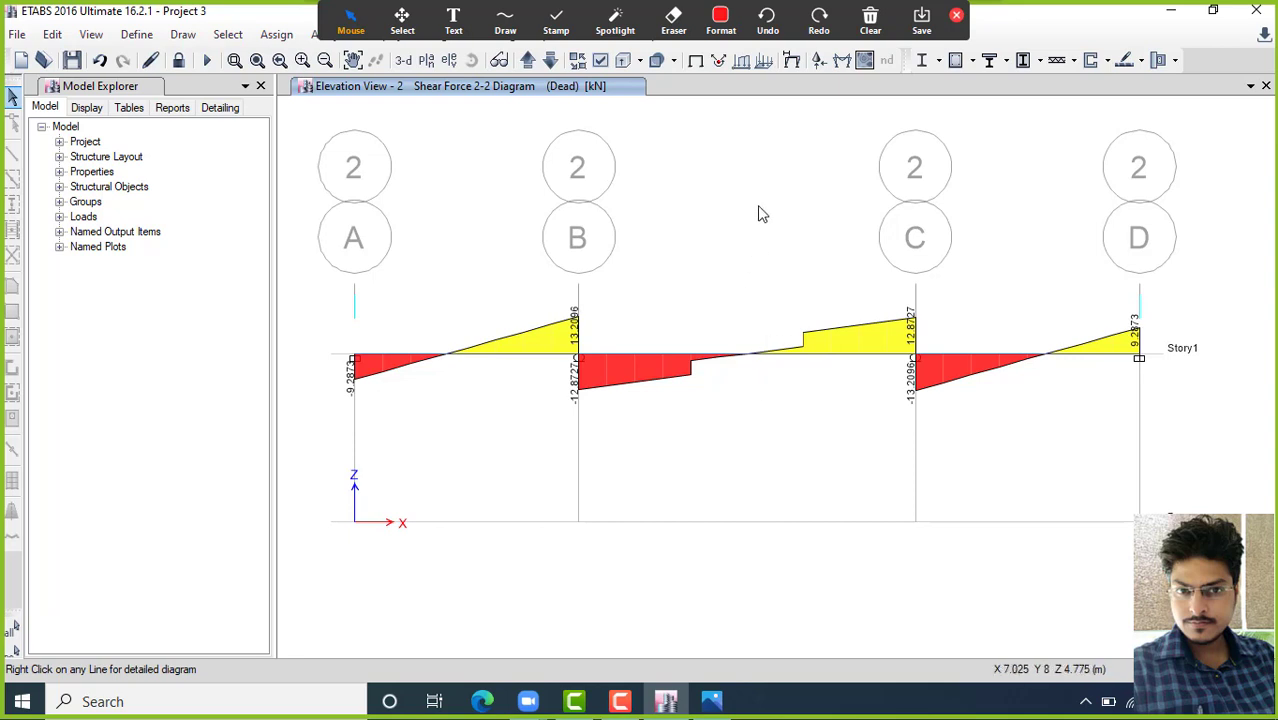
Step: Display the Dead case vertical support reactions (Fz) as arrows
key(ctrl)
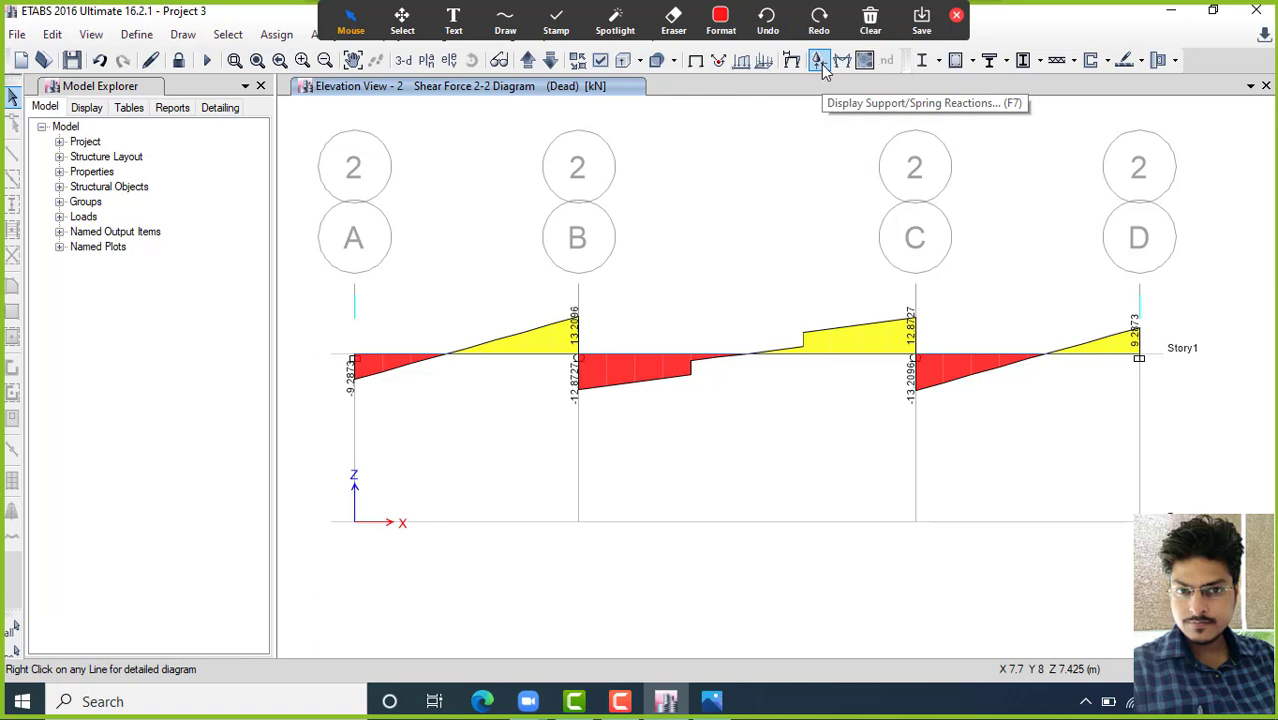
click(819, 62)
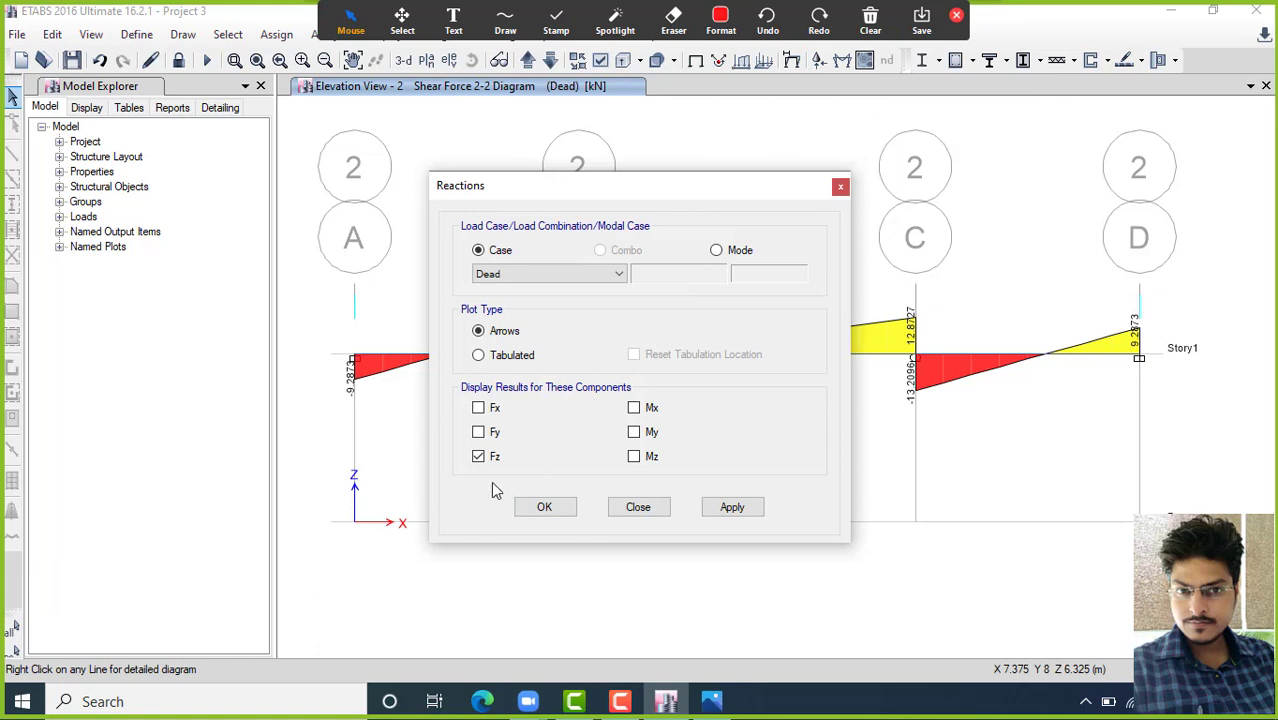
key(ctrl)
key(ctrl)
click(731, 508)
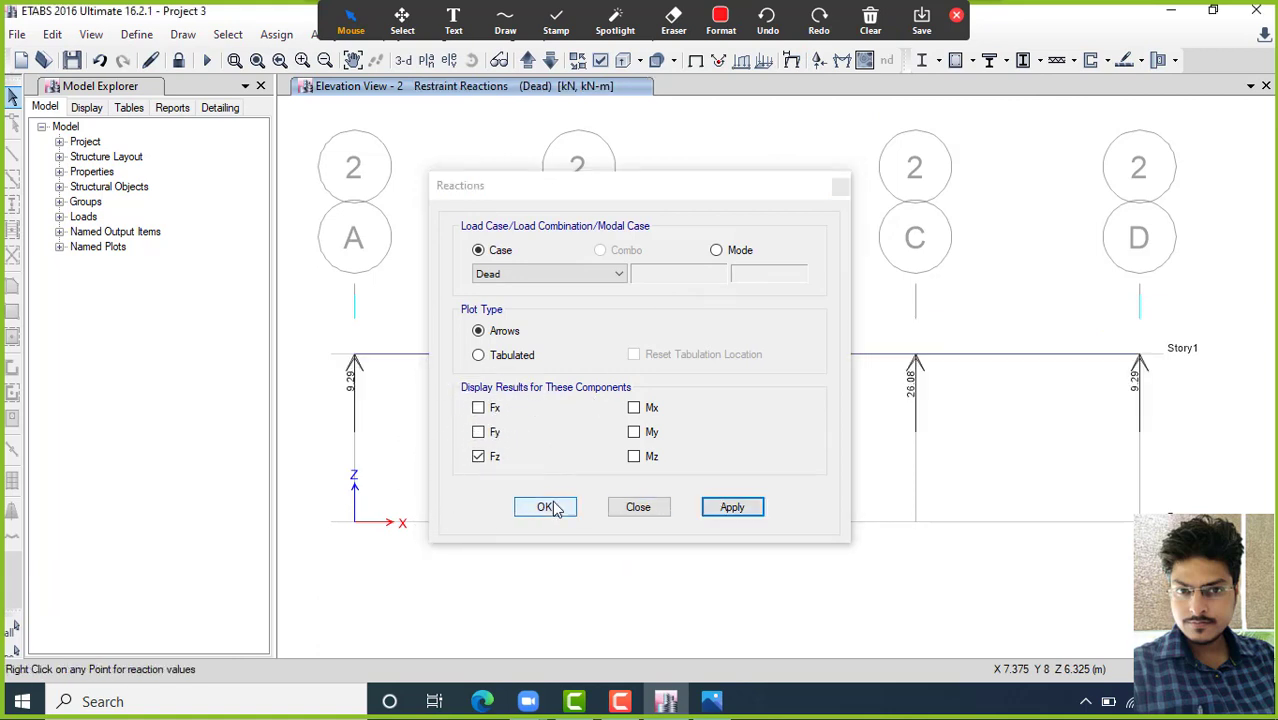
click(545, 507)
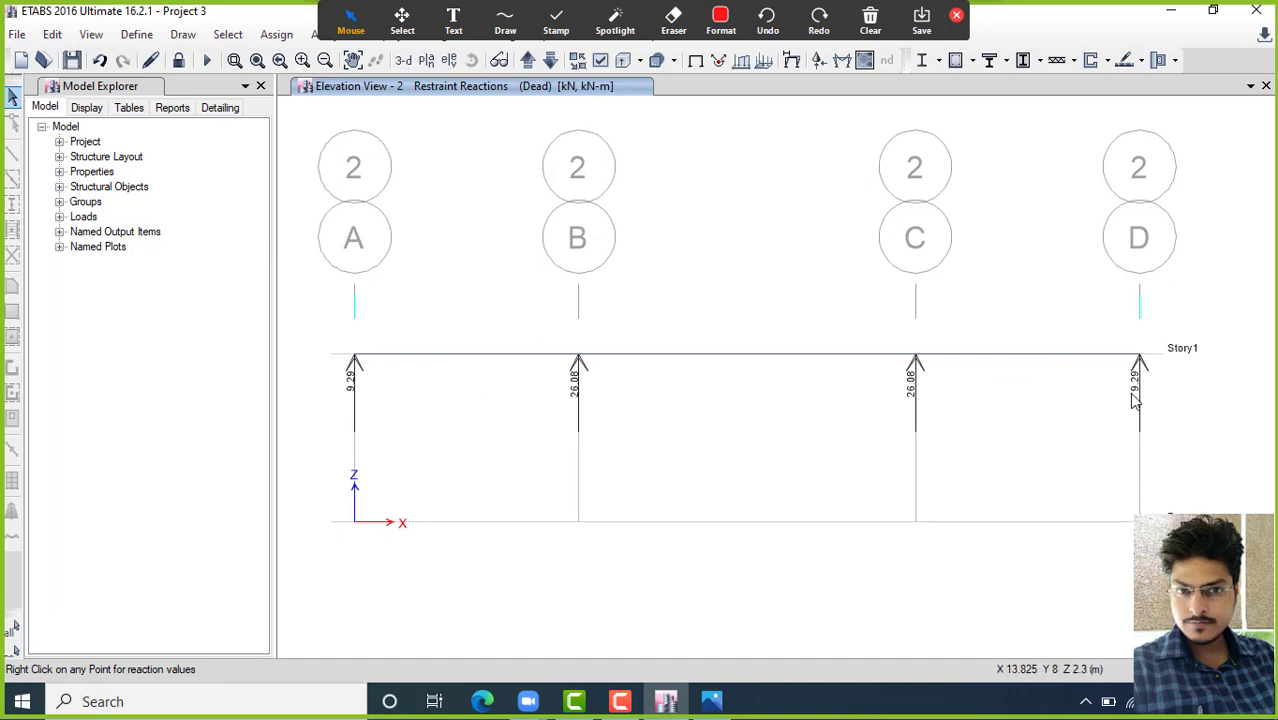
Step: Change the Dead case Fz support reactions to the tabulated plot type
click(819, 60)
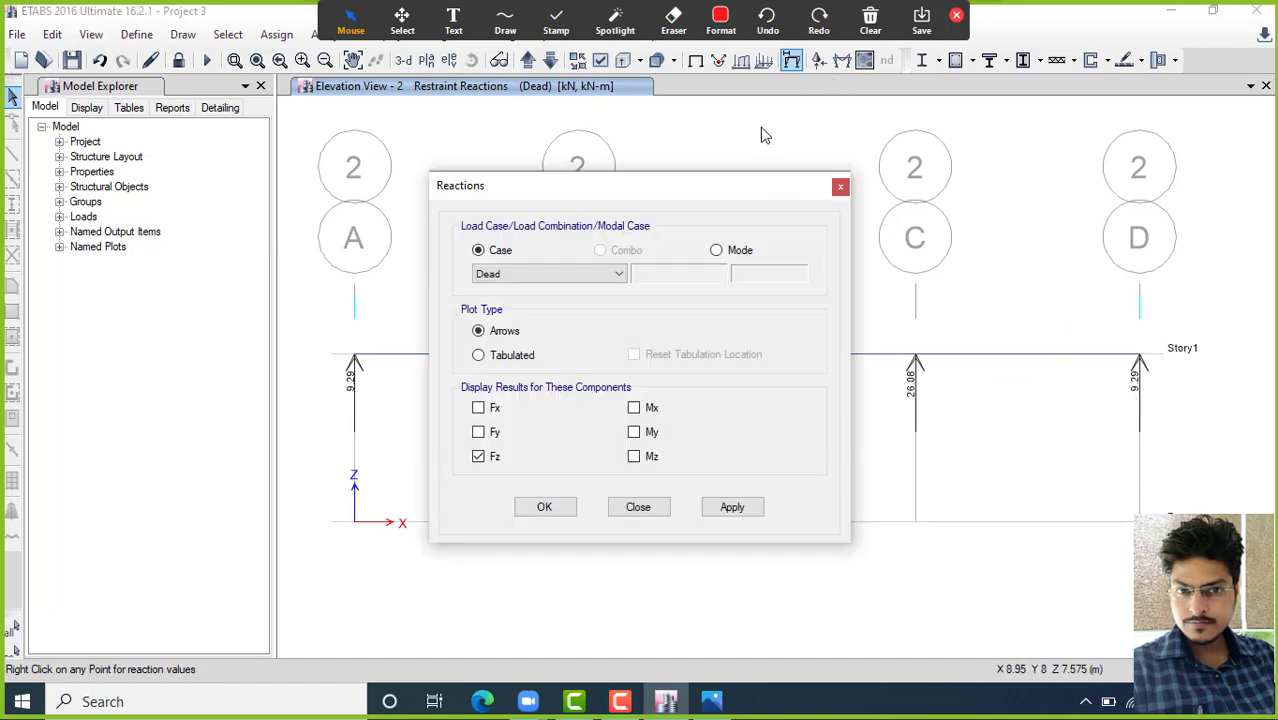
click(528, 356)
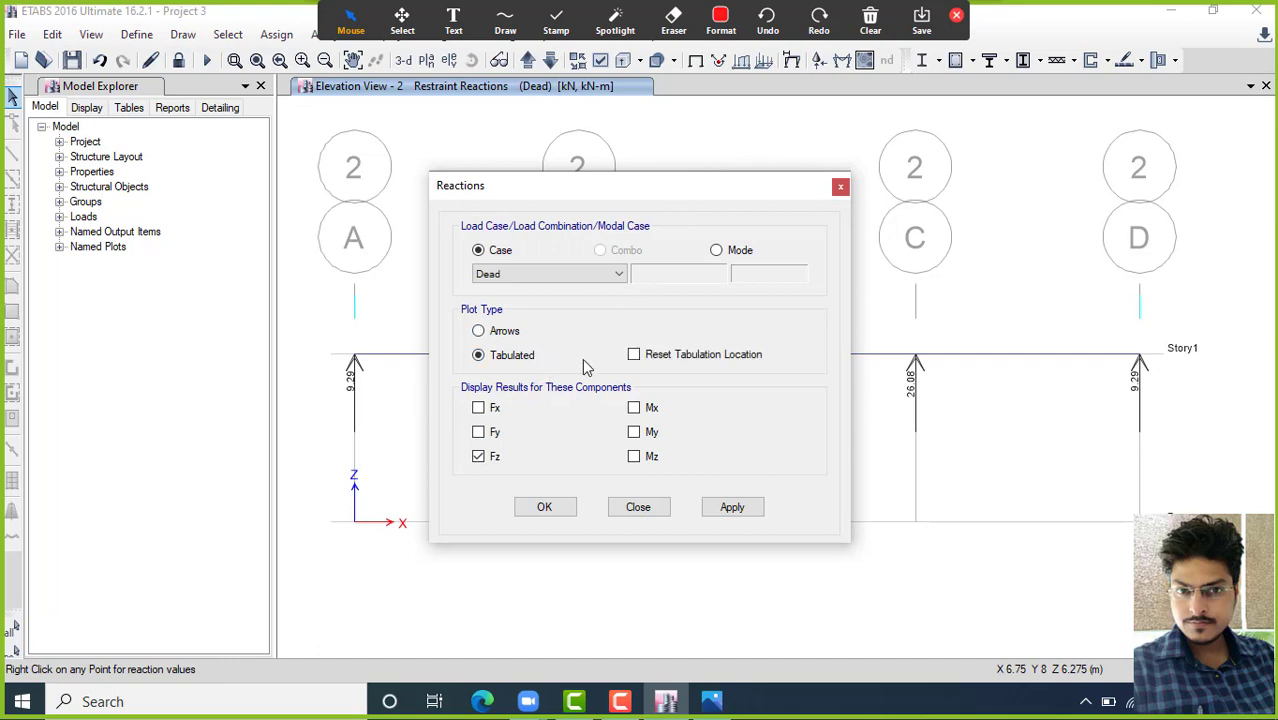
click(742, 512)
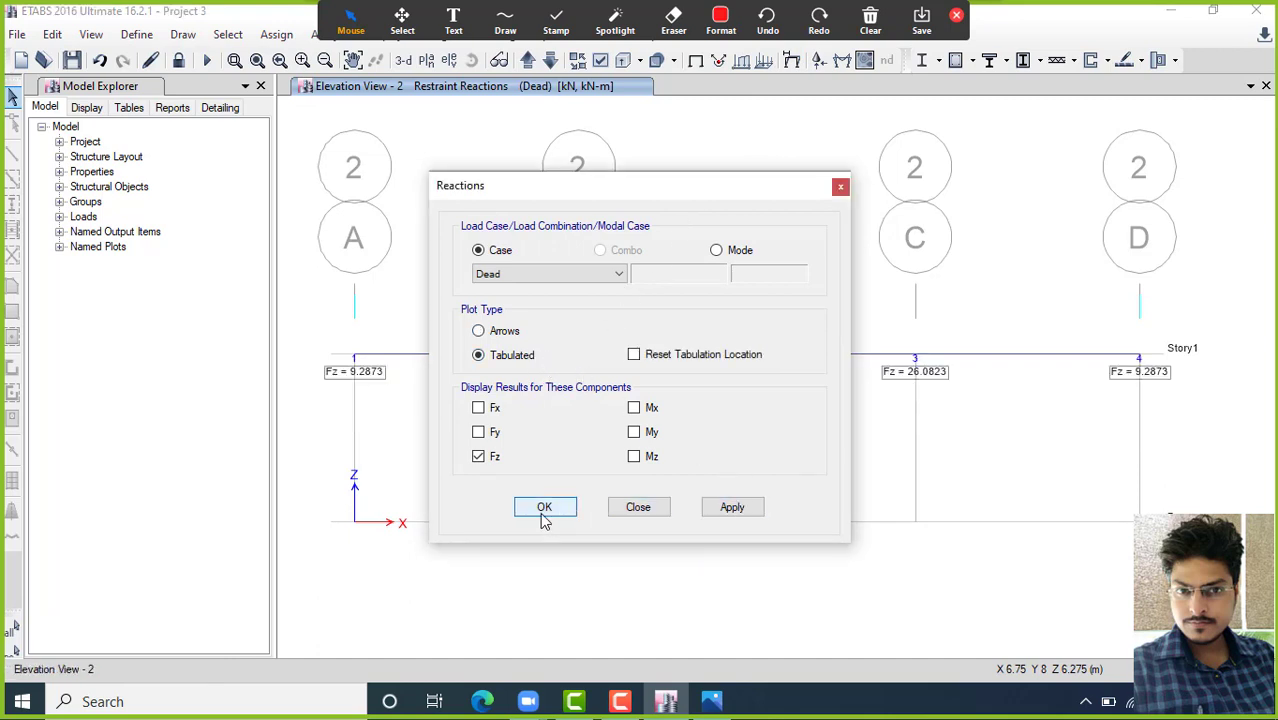
click(544, 508)
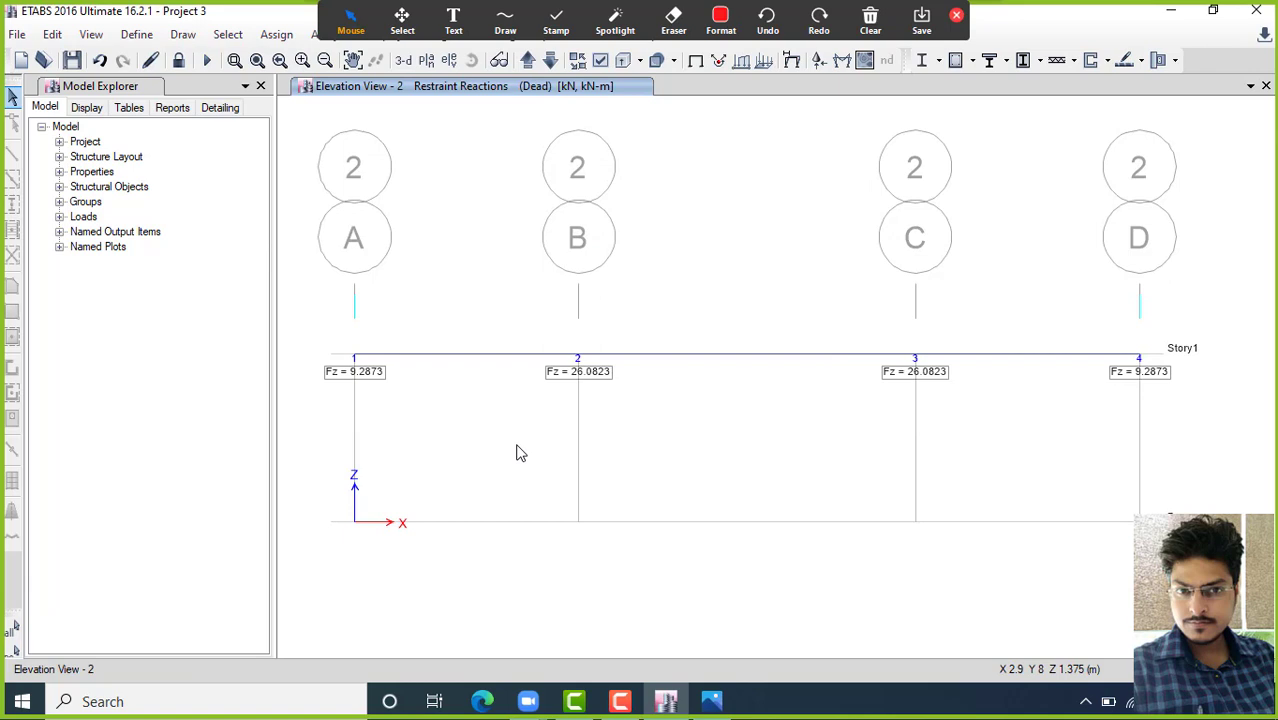